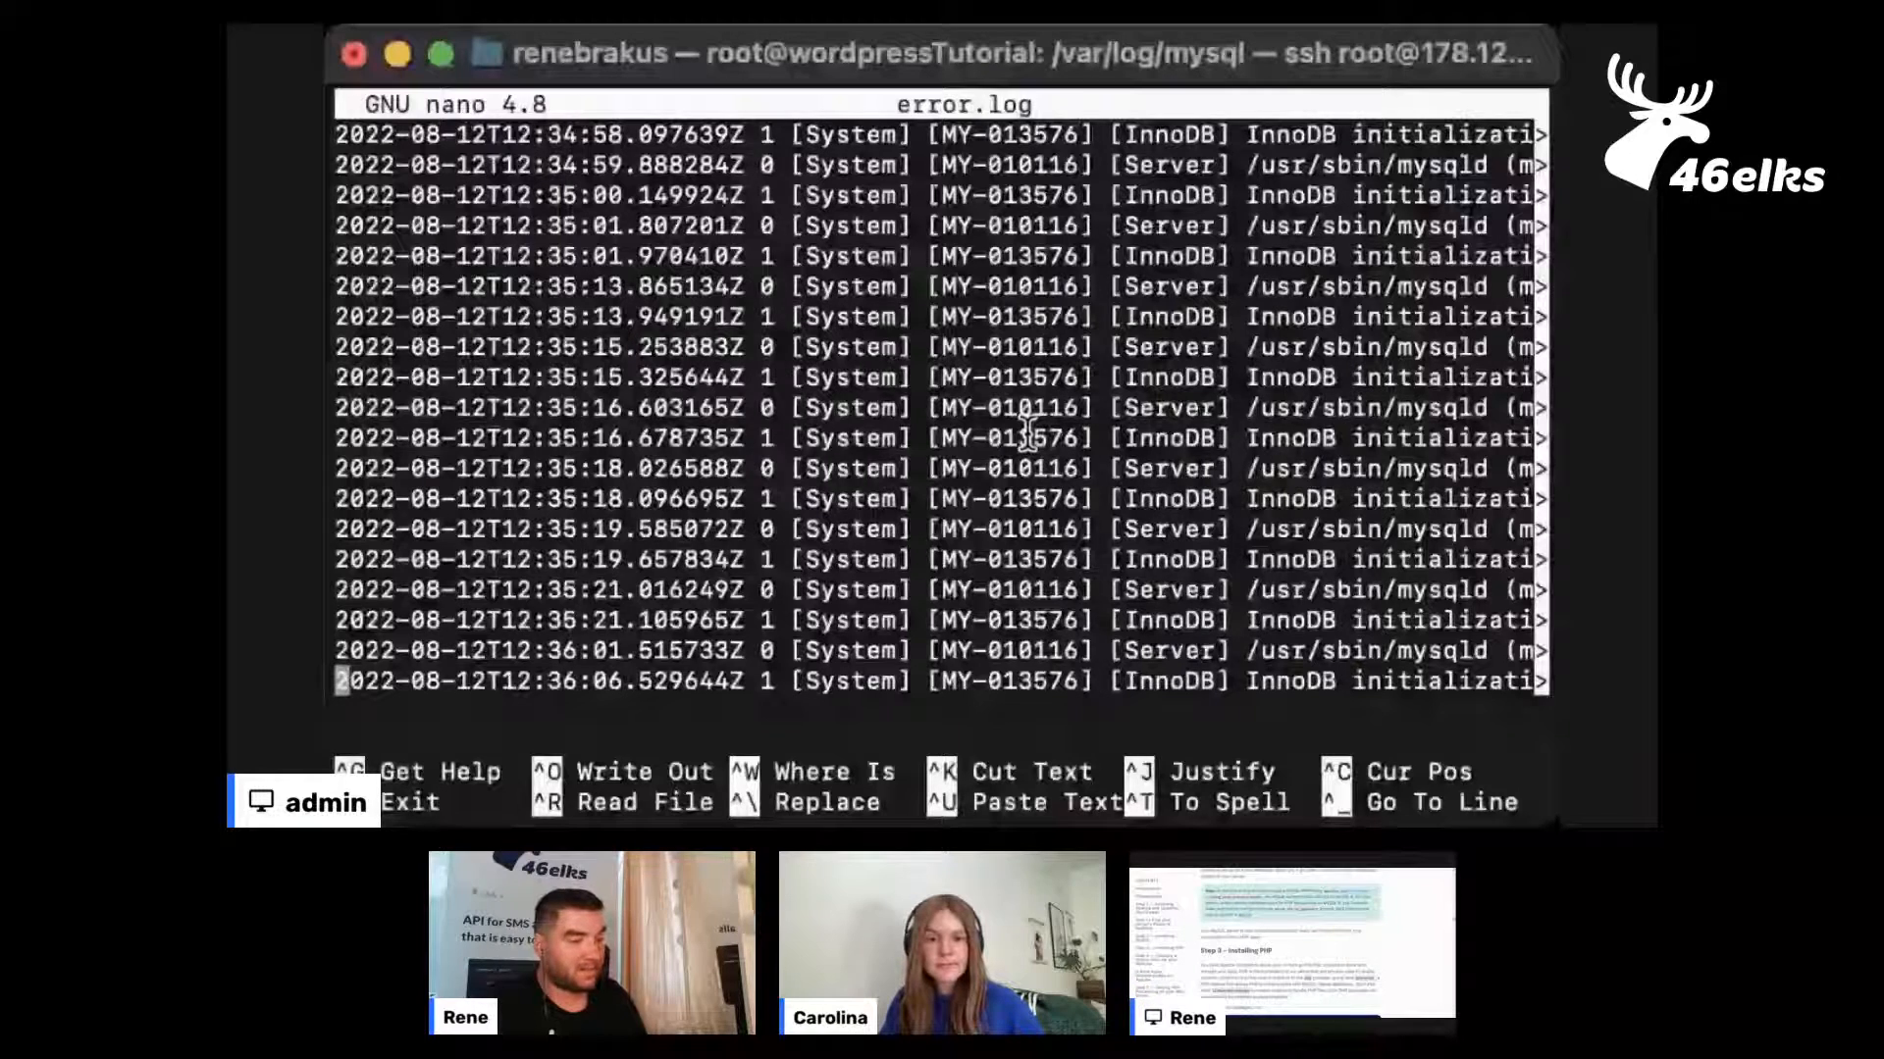
Examine the MySQL startup entries in error.log from the newest lines back to earlier ones, and close the file
key("Left")
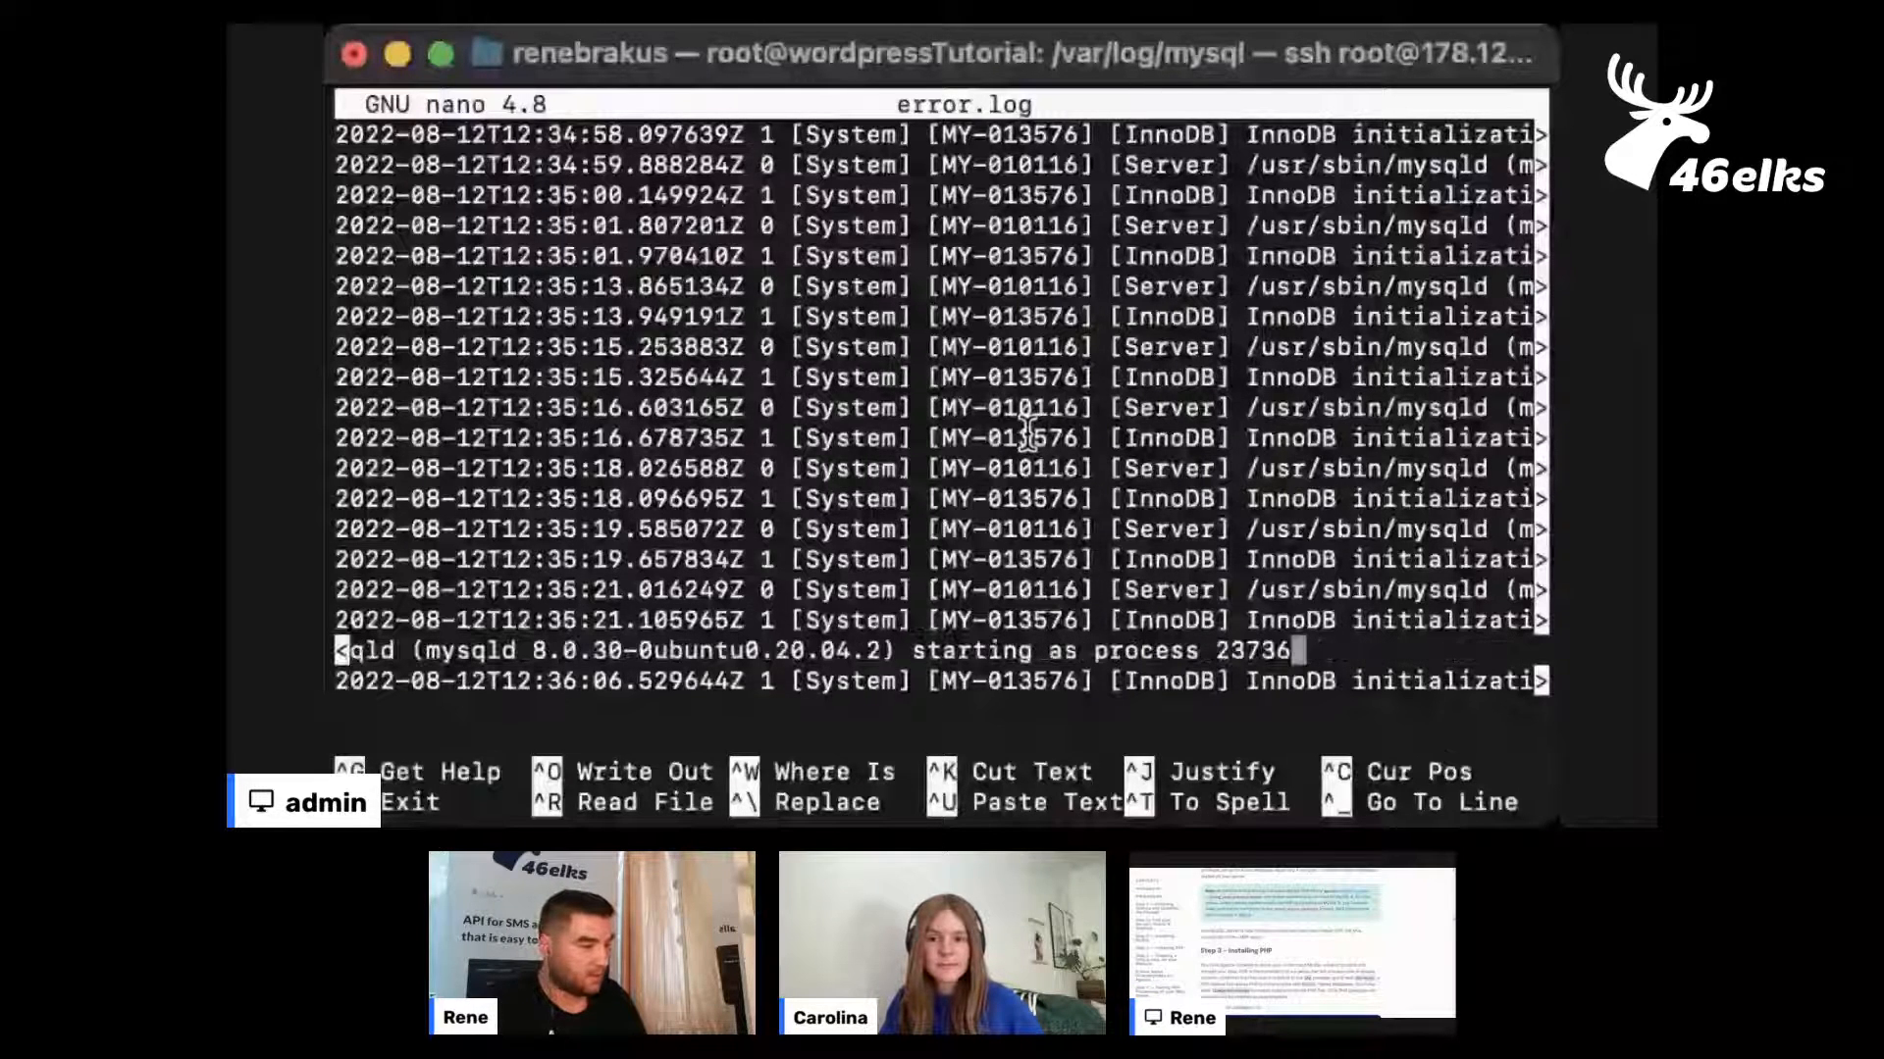
key("Down")
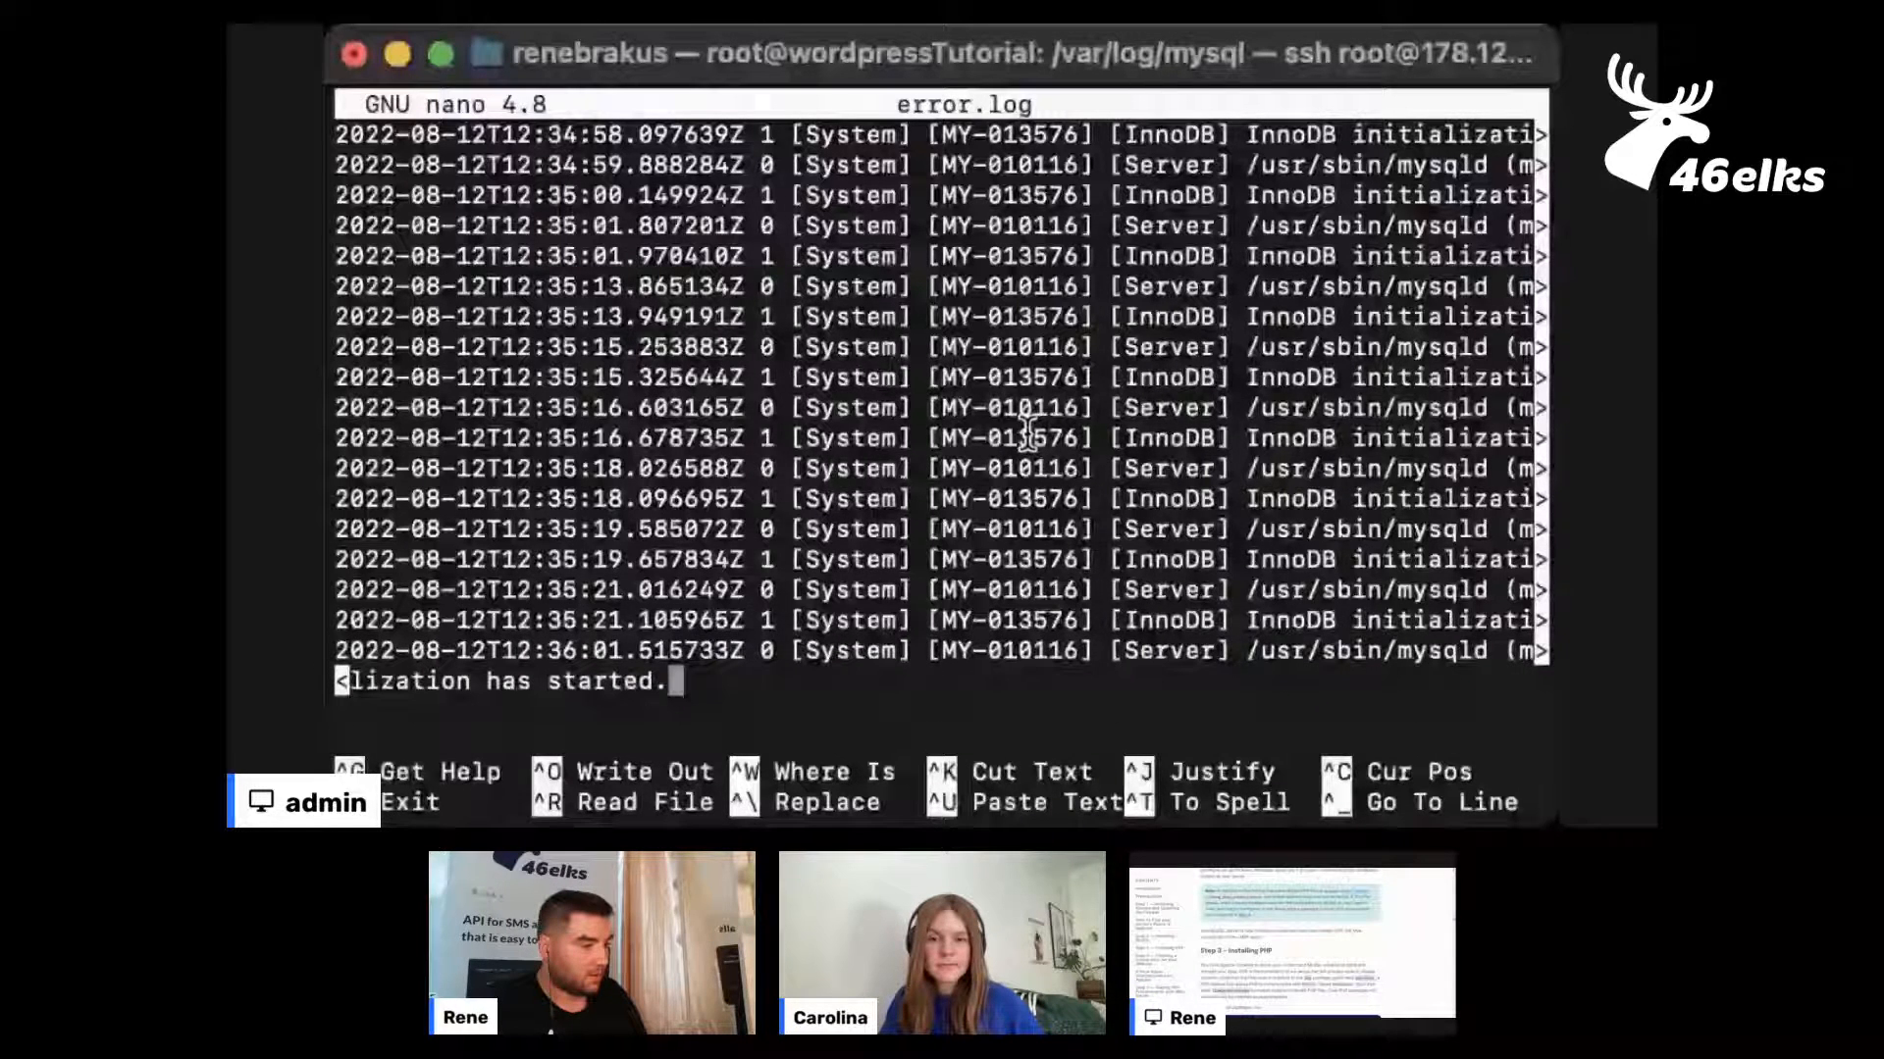
key("Up")
key("Up")
key("Up")
key("Up")
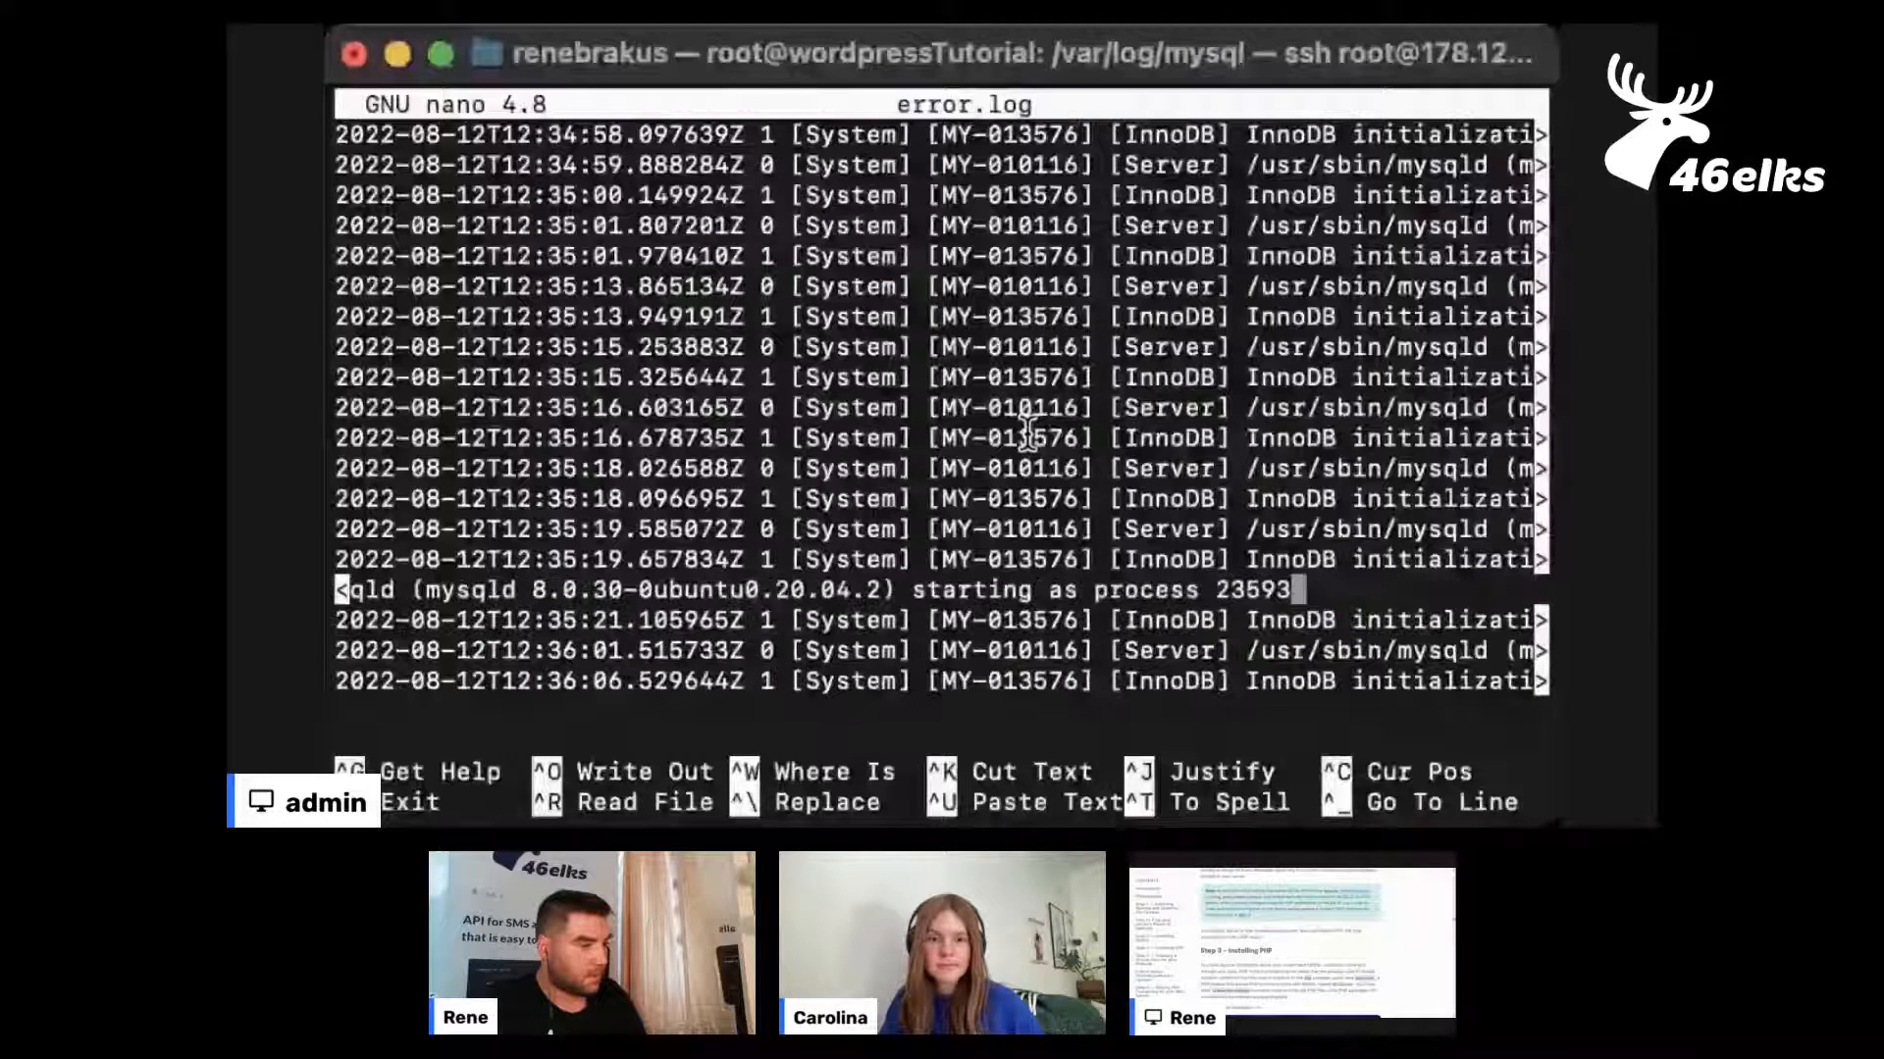
key("Up")
key("Up")
key("Up")
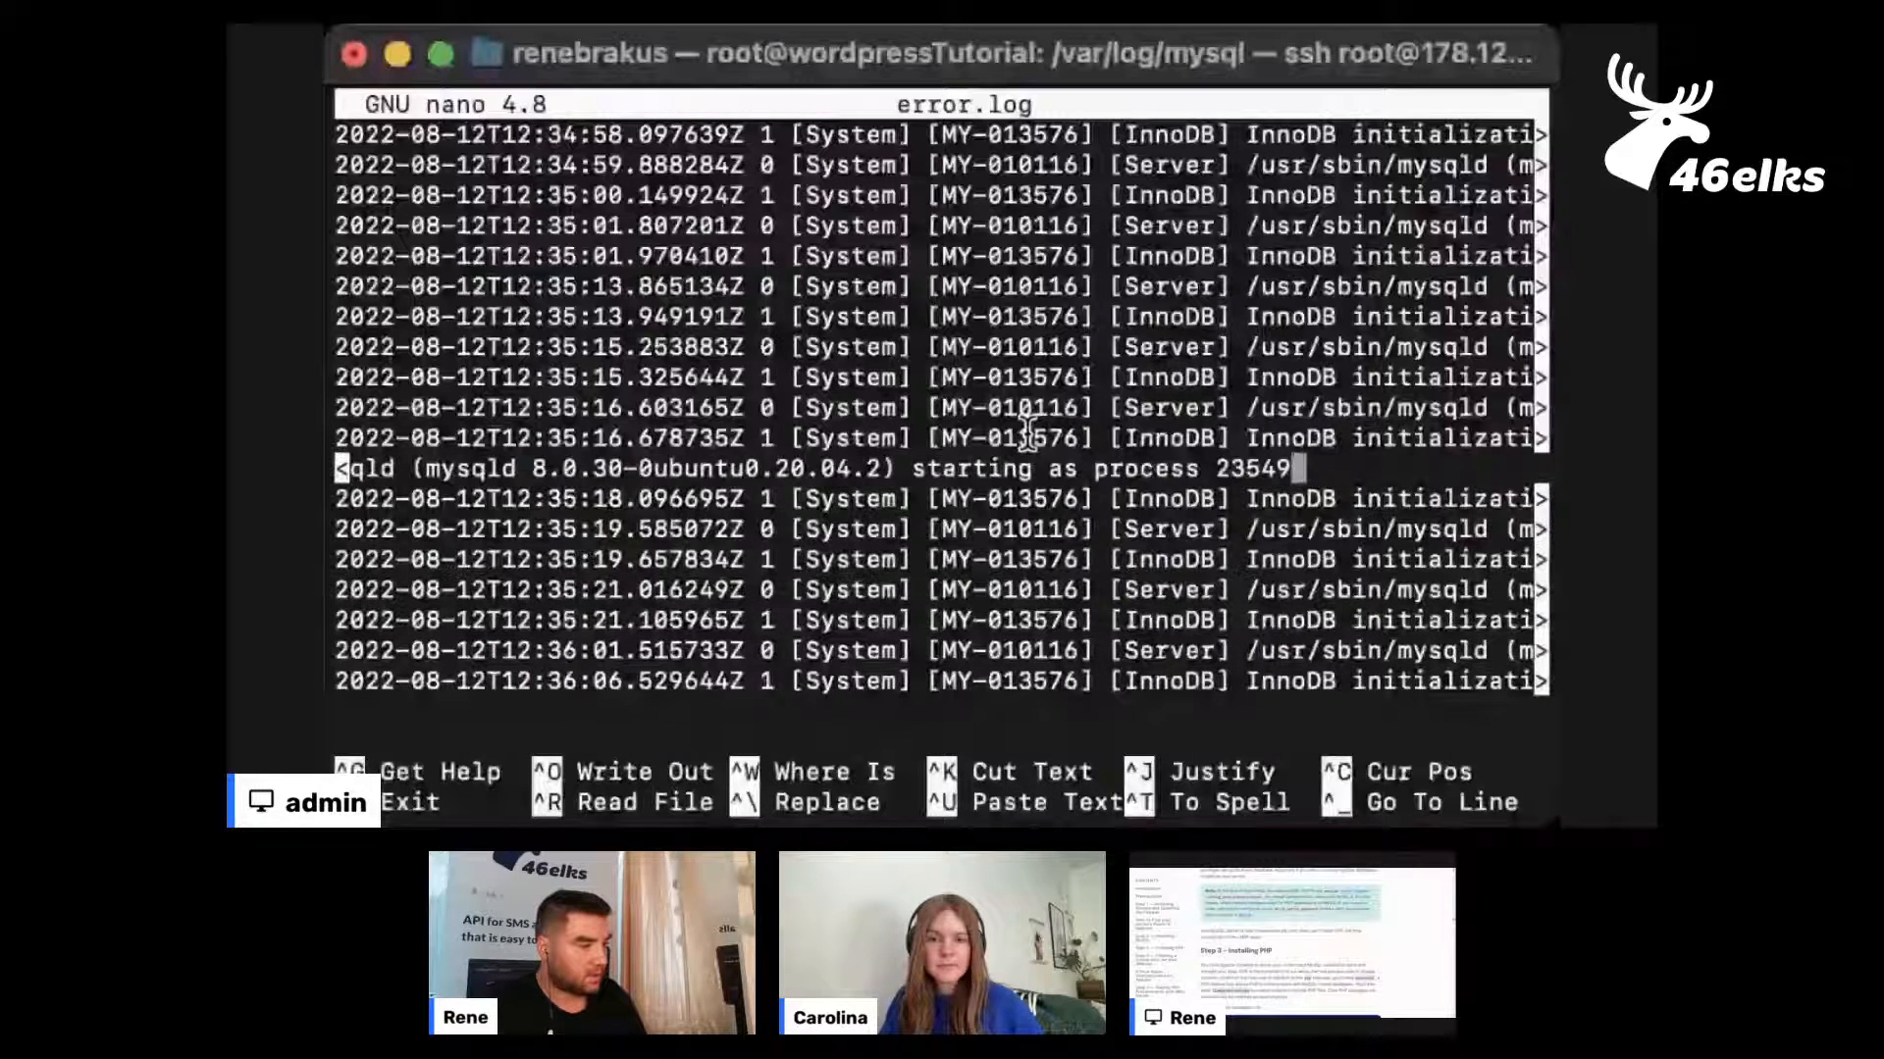
key("Up")
key("Up")
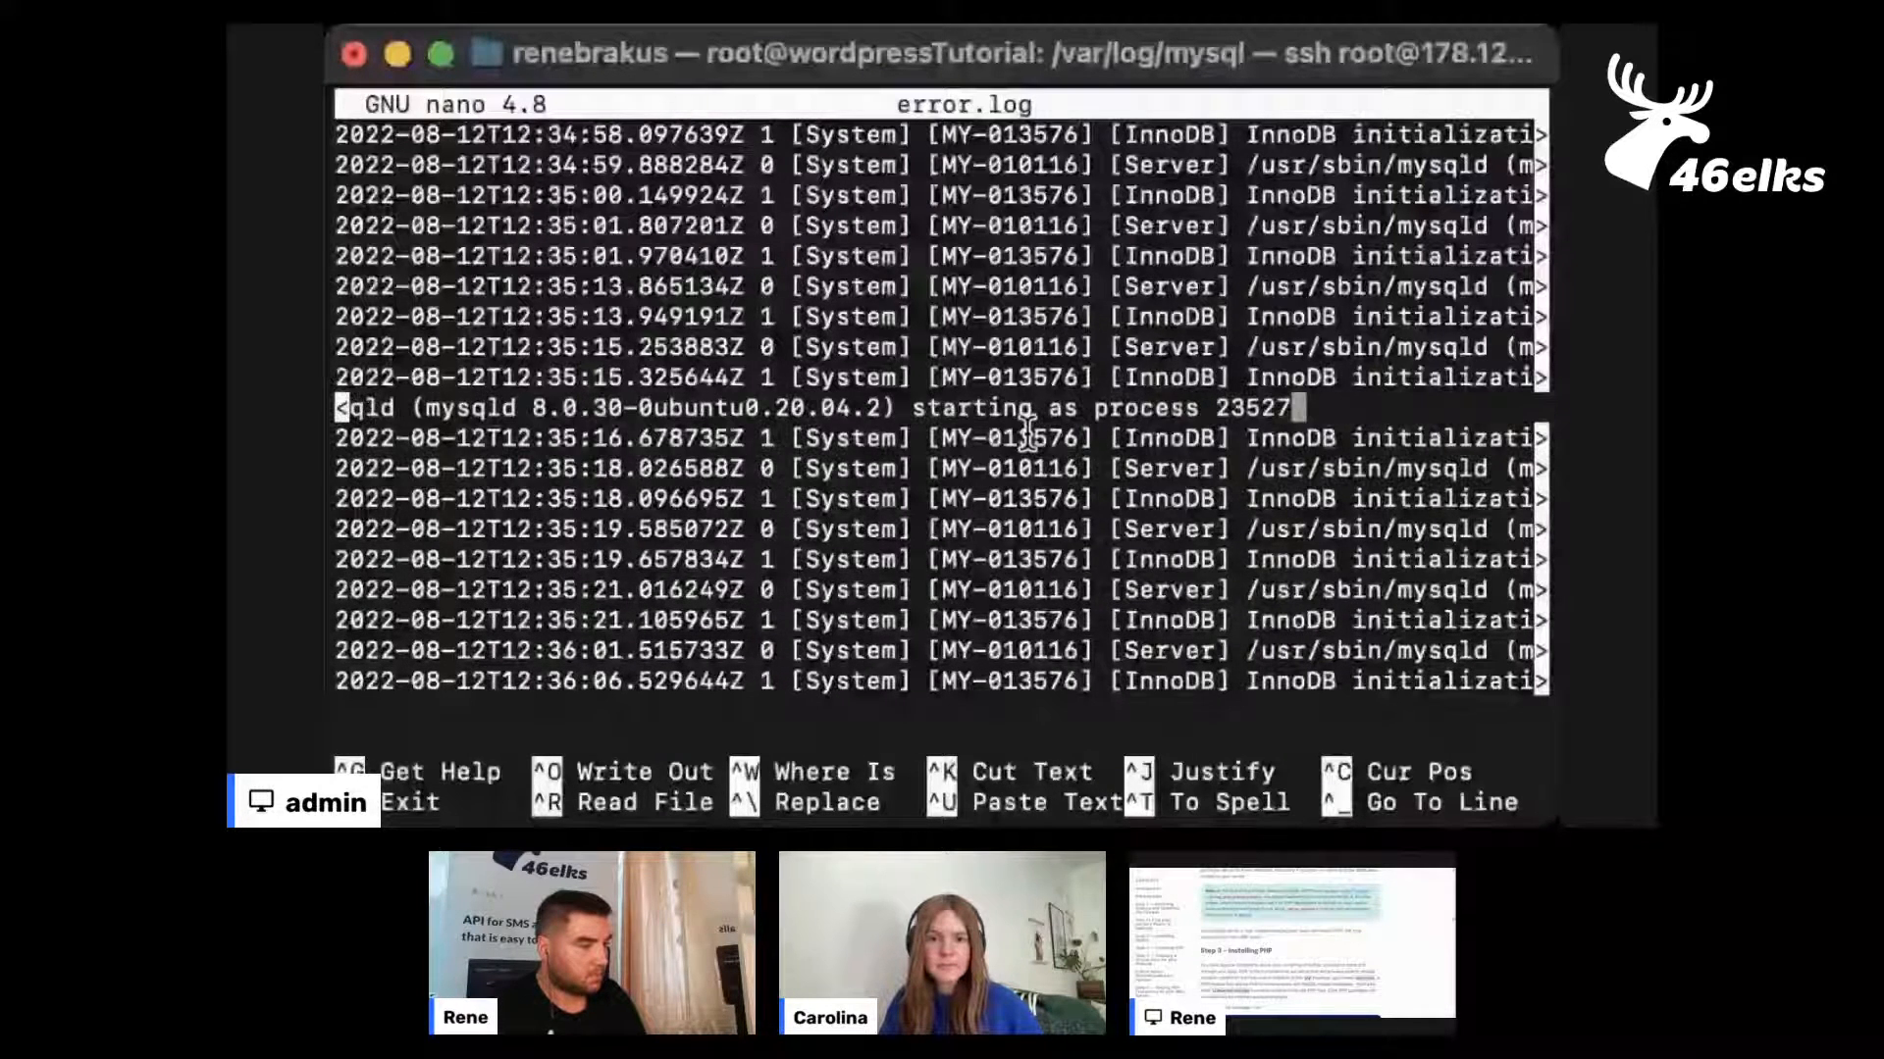
key("Up")
key("Up")
key("Up")
key("Up")
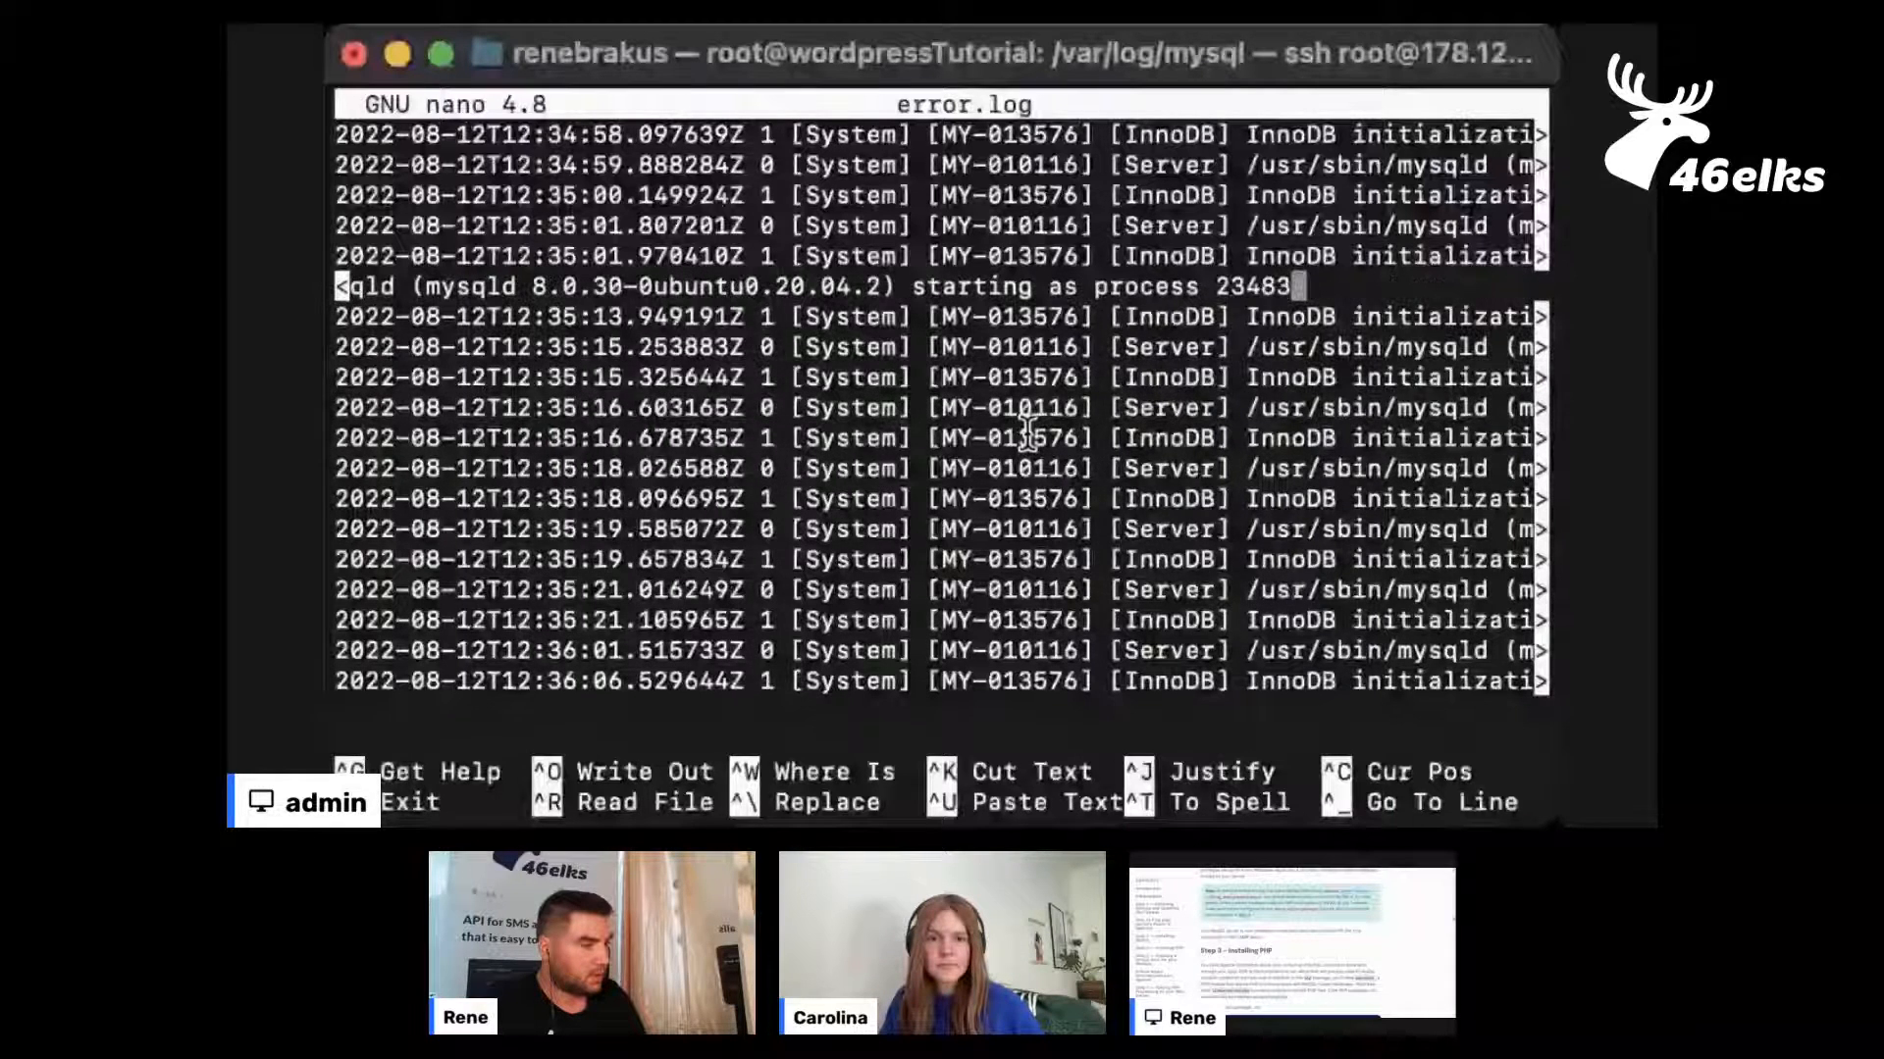
key("Up")
key("Up")
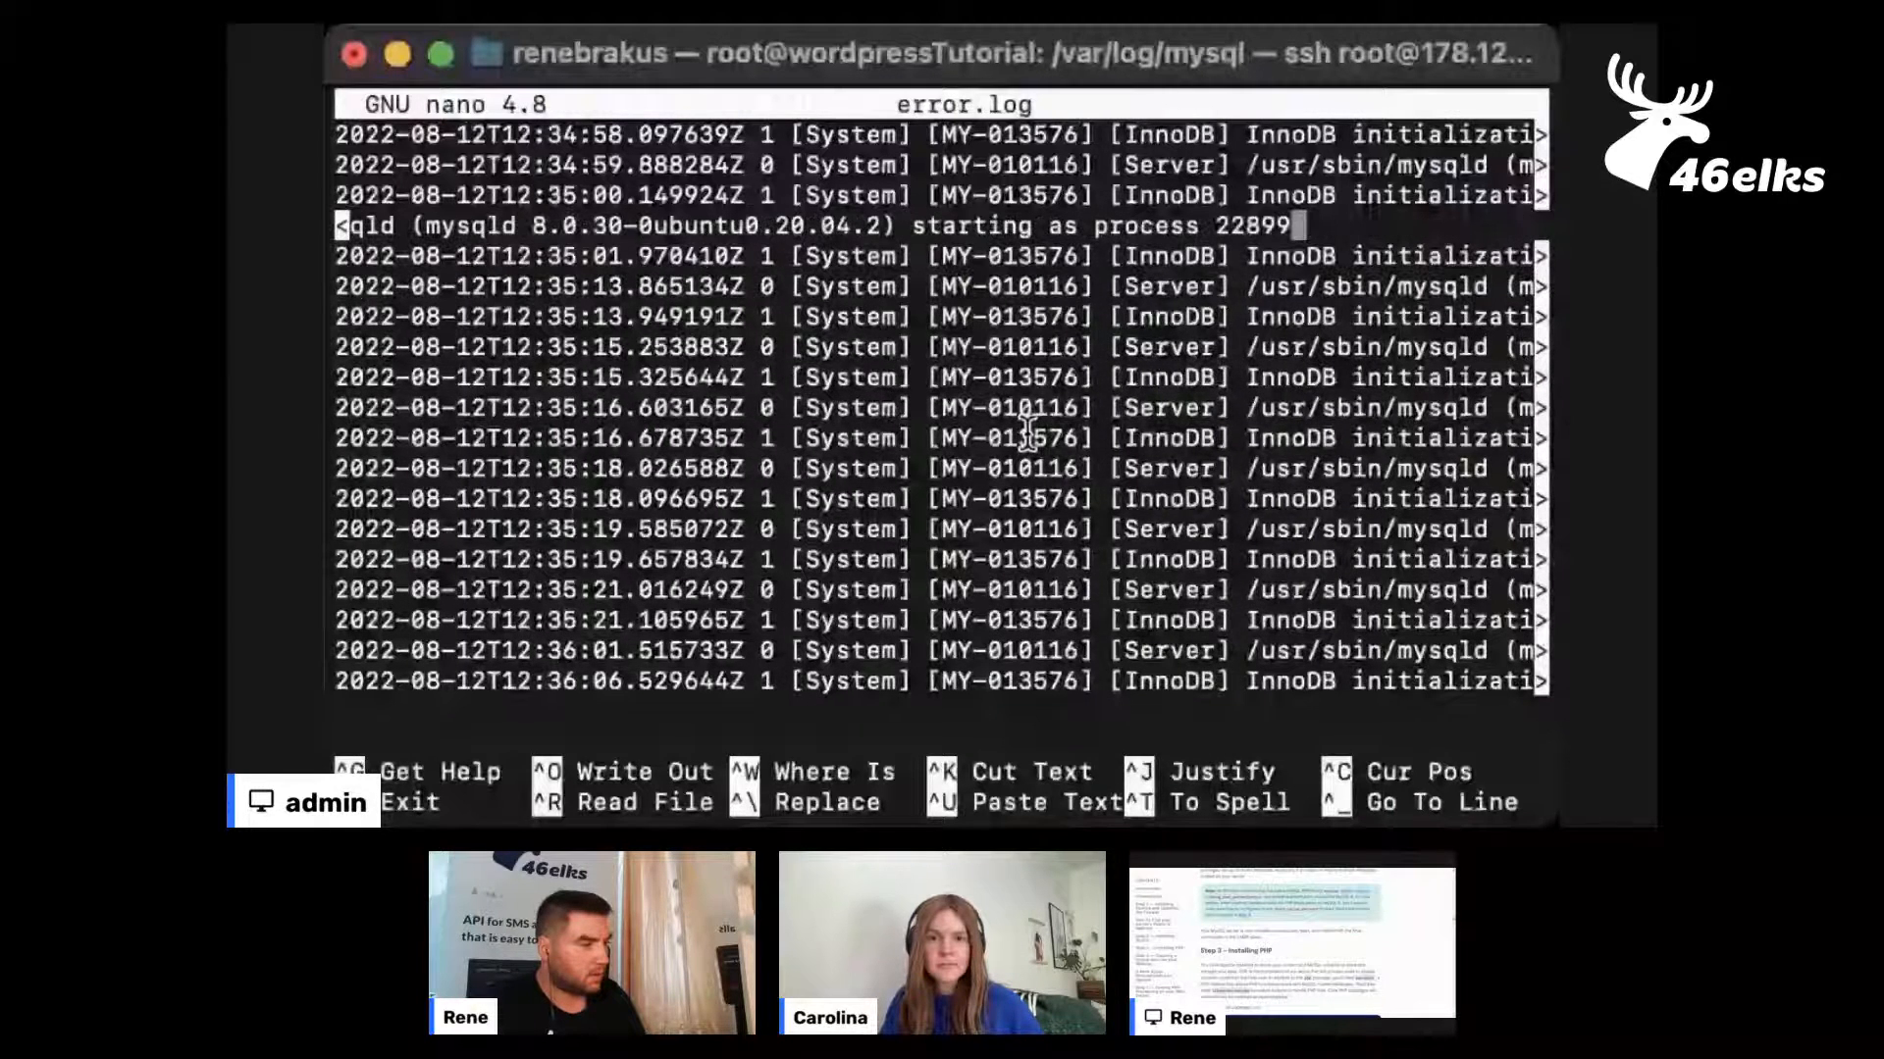
key("Up")
key("Up")
key("Up")
key("Up")
key("Up")
key("Up")
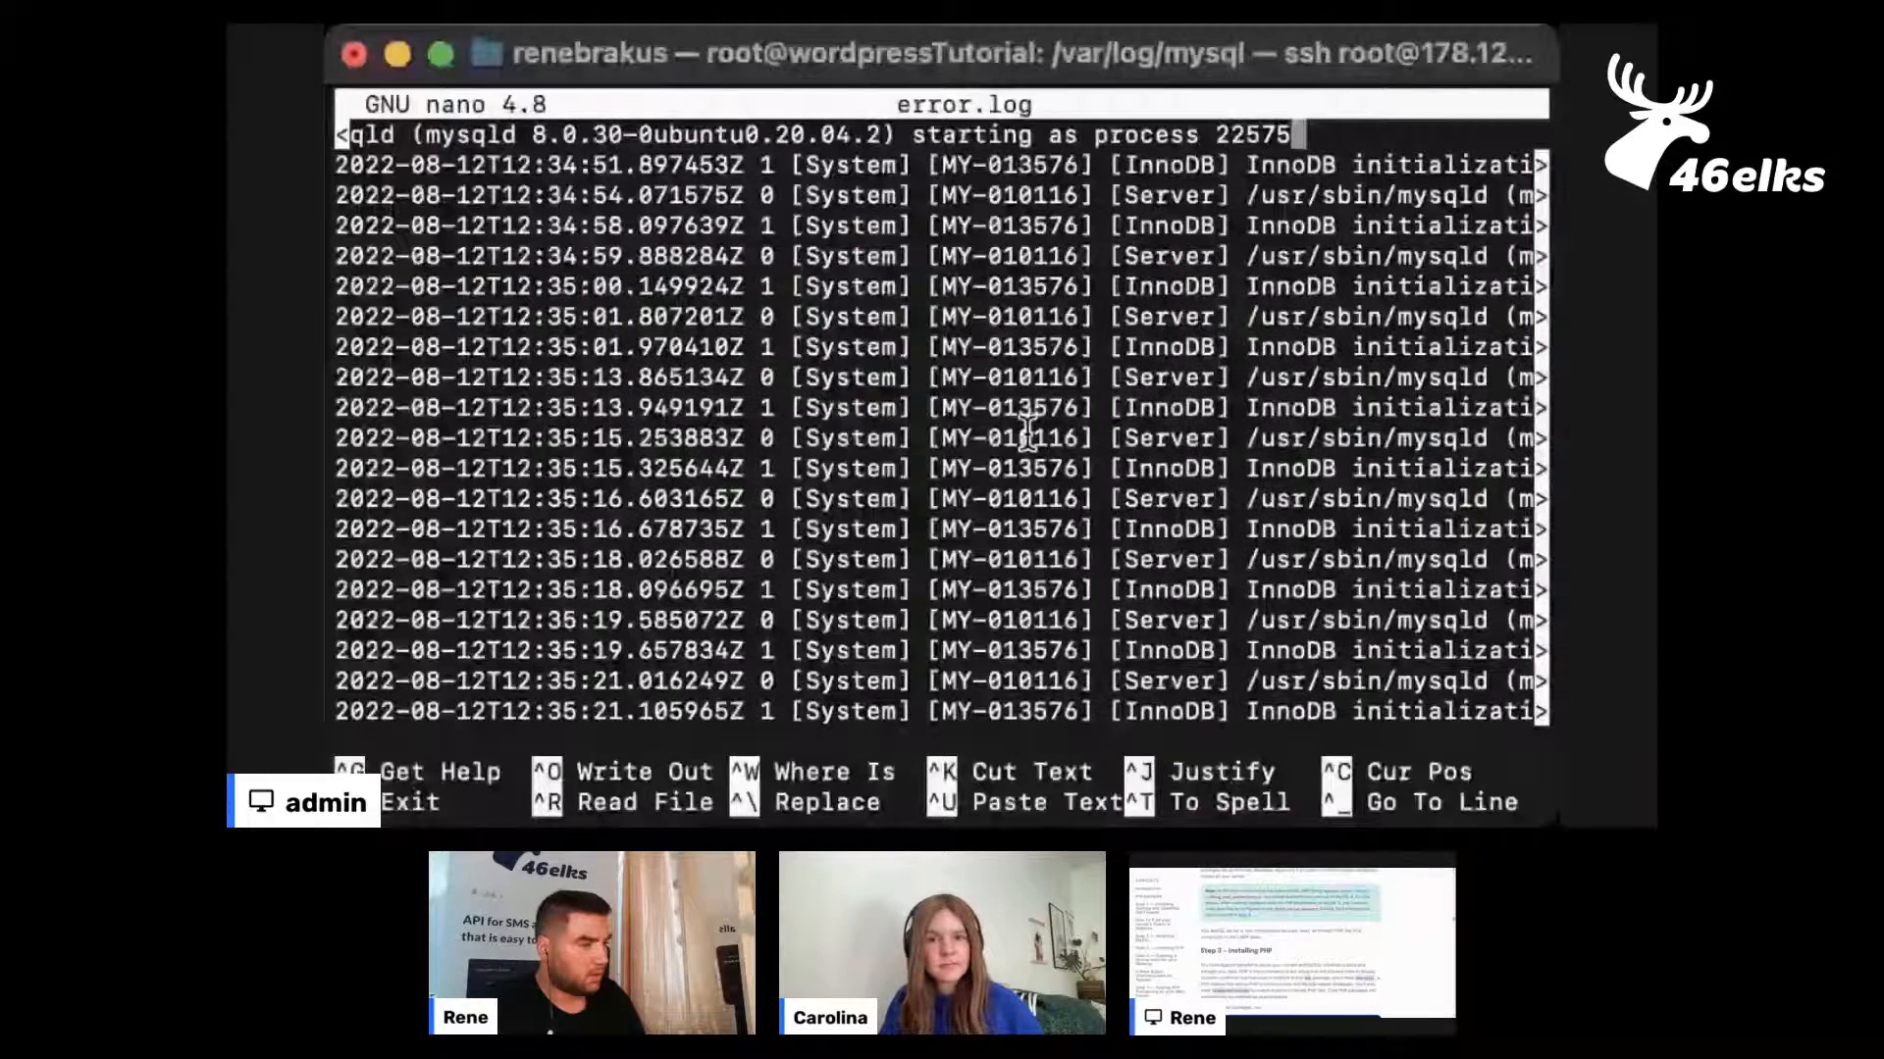
key("Up")
key("Up")
key("Up")
key("Up")
key("Up")
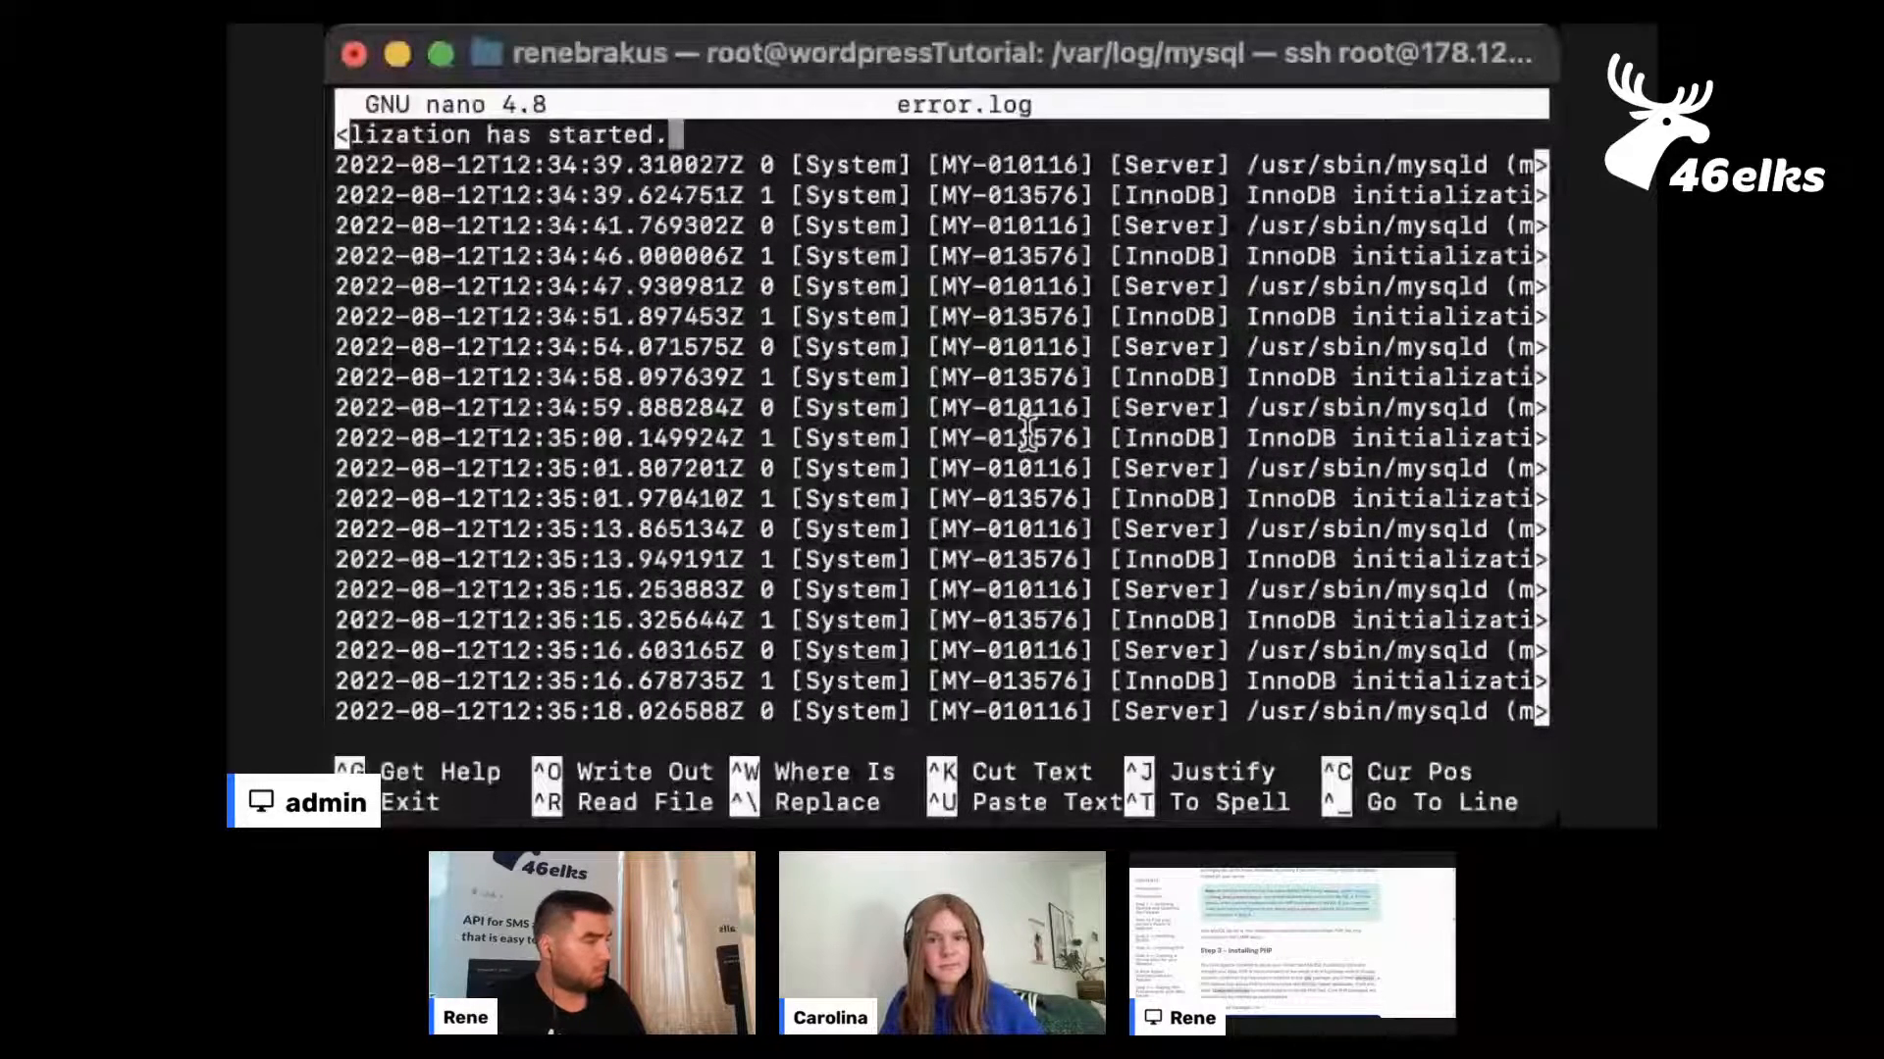
key("Up")
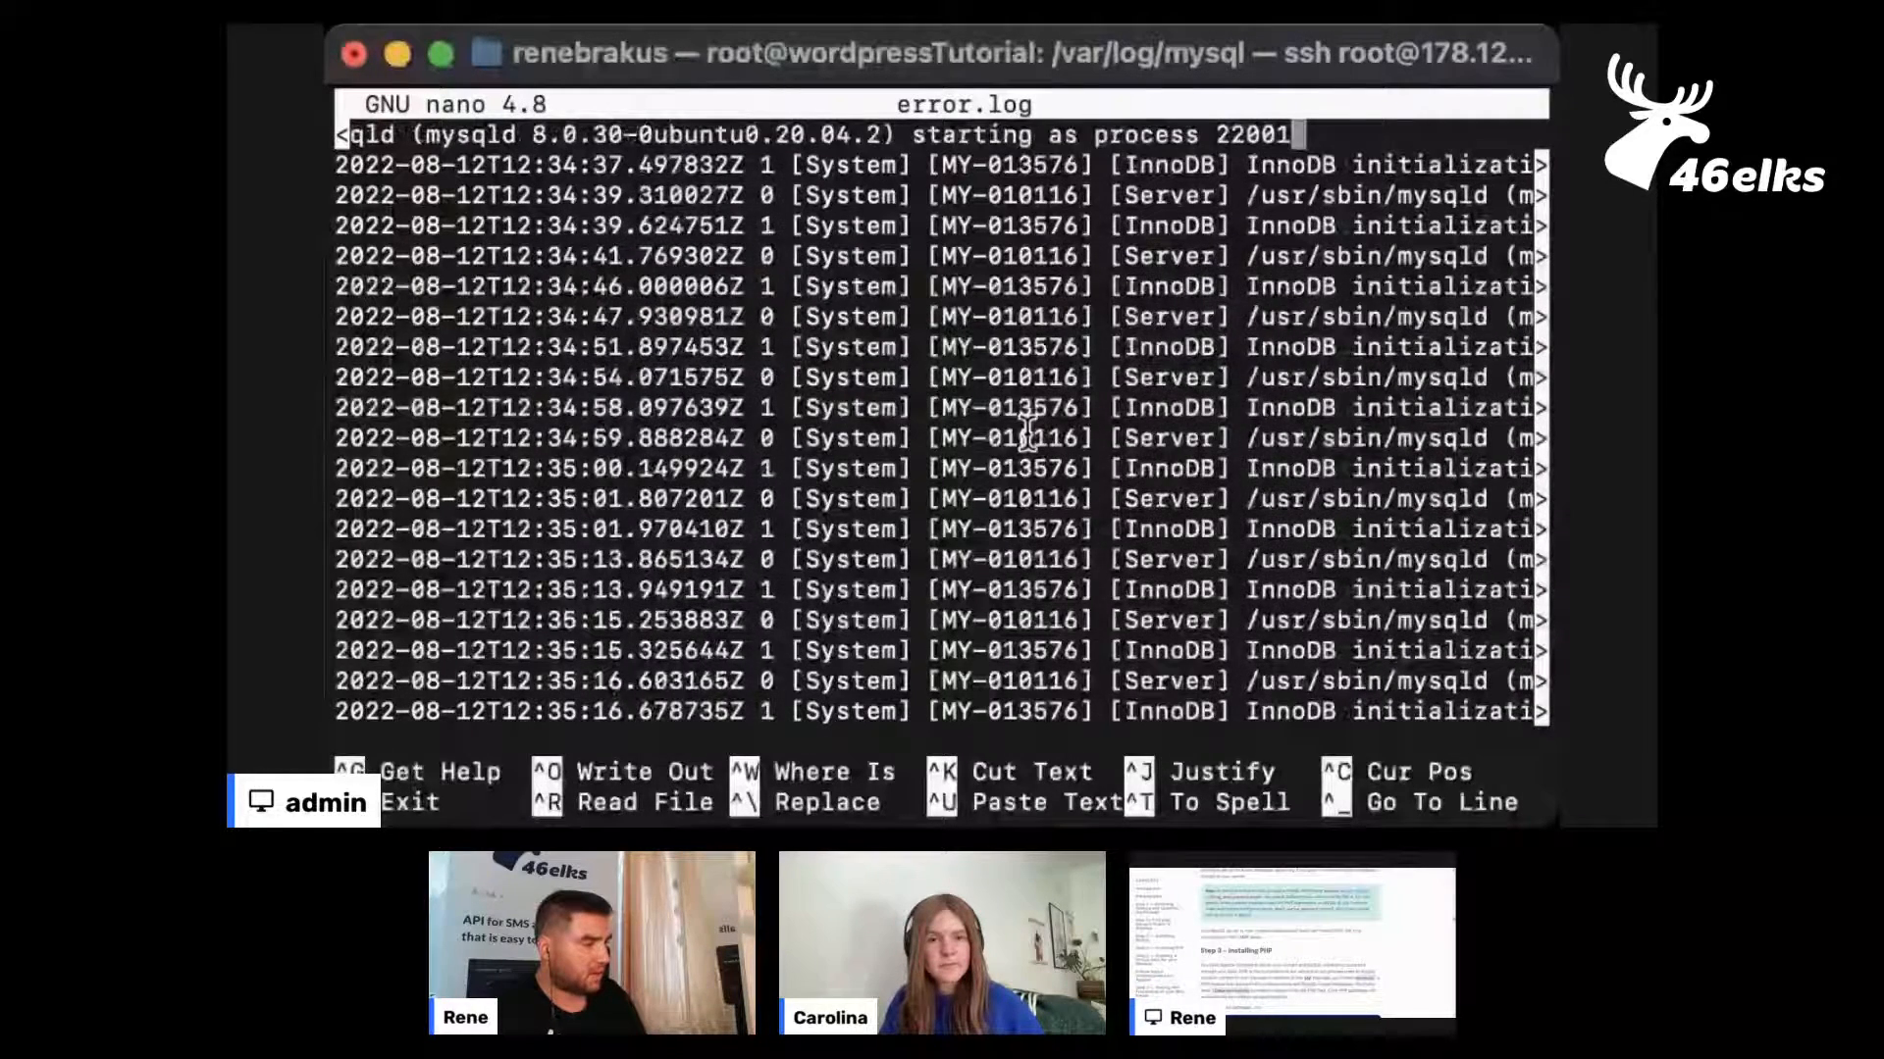
key("Up")
key("Up")
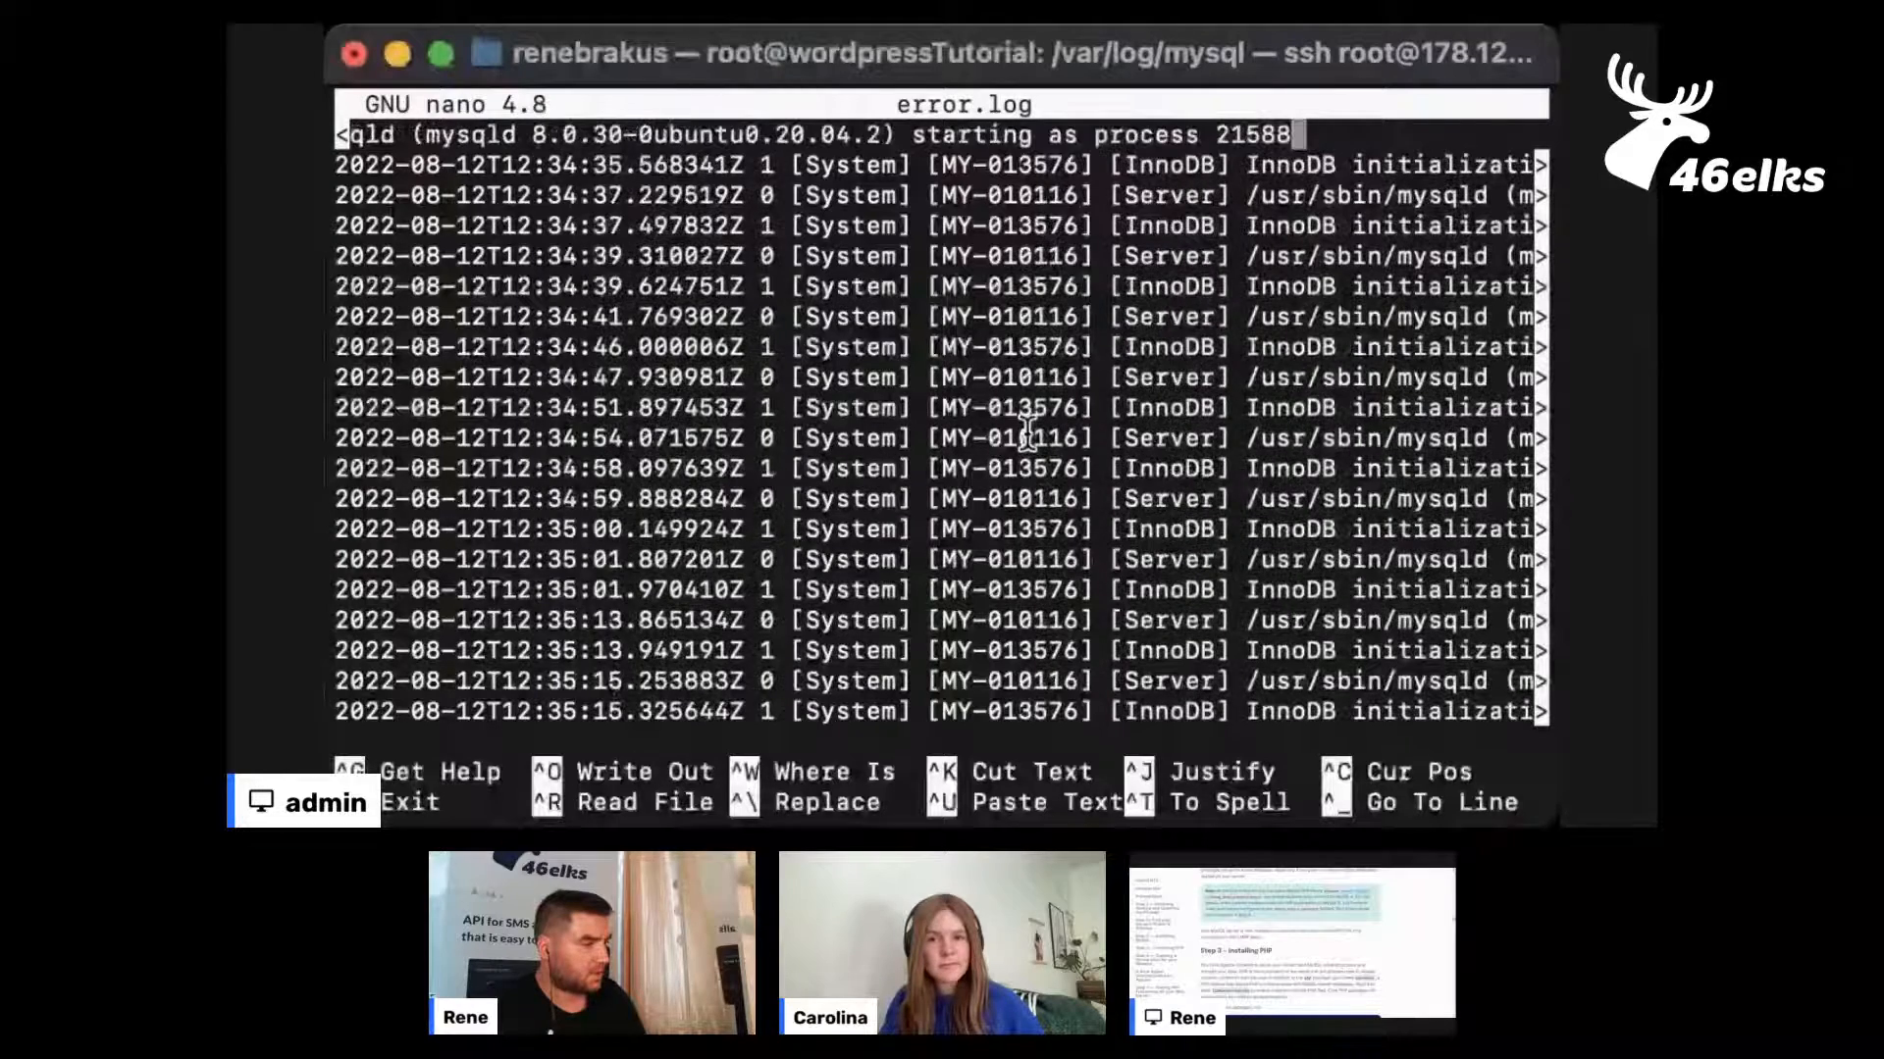
key("Up")
key("Up")
key("Up")
key("Up")
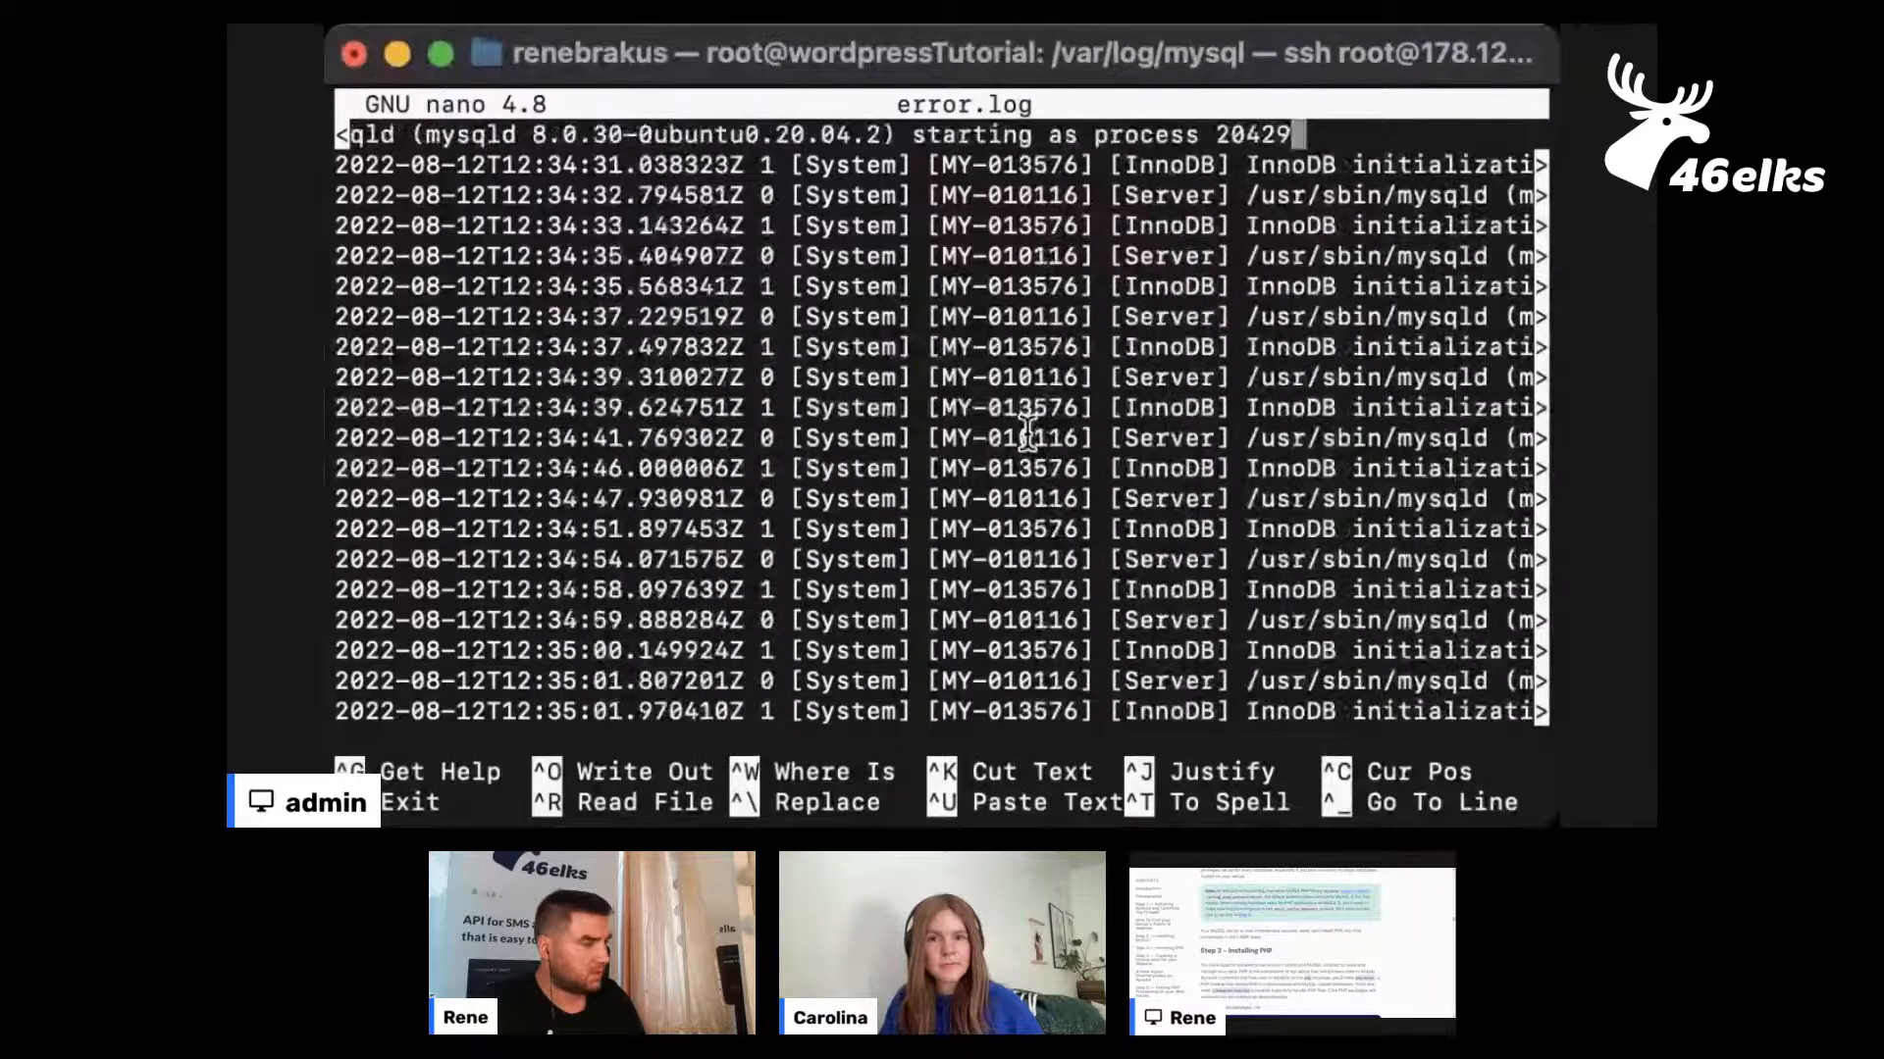
key("Up")
key("Up")
key("Up")
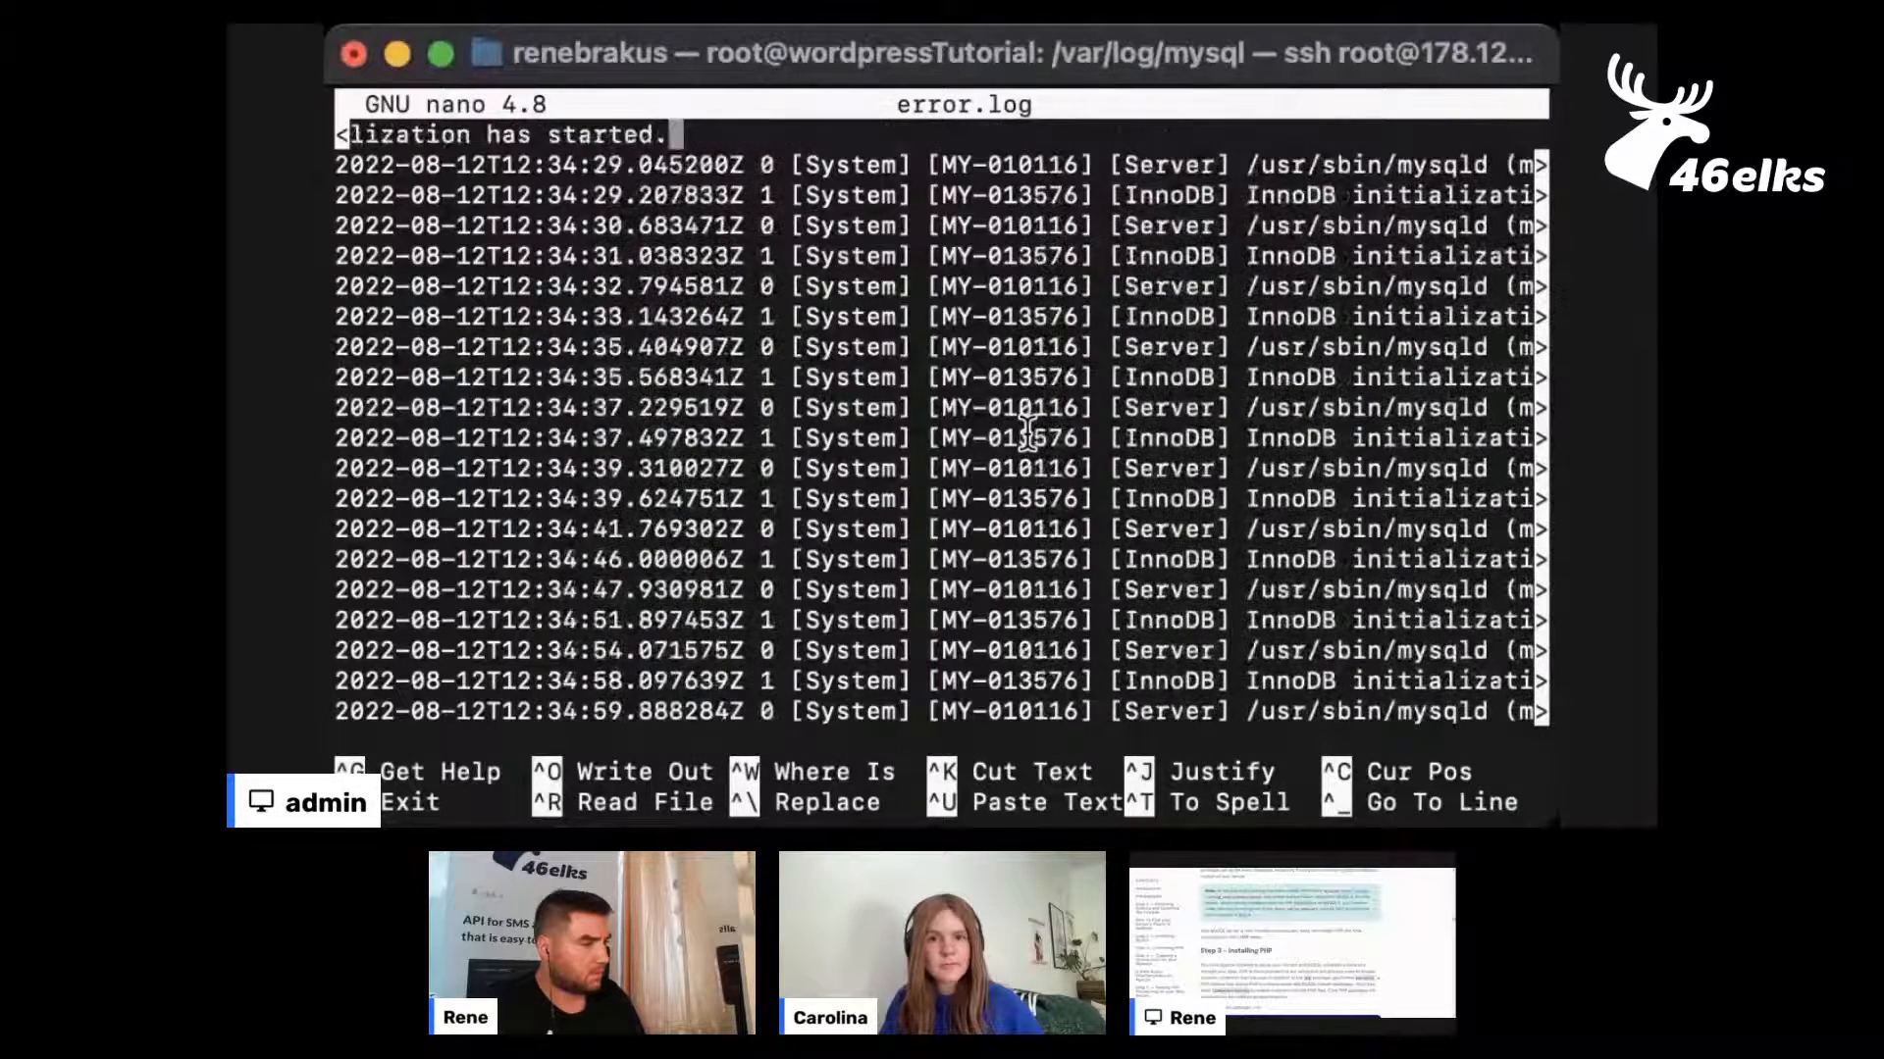
key("Up")
key("Up")
key("Up")
key("Up")
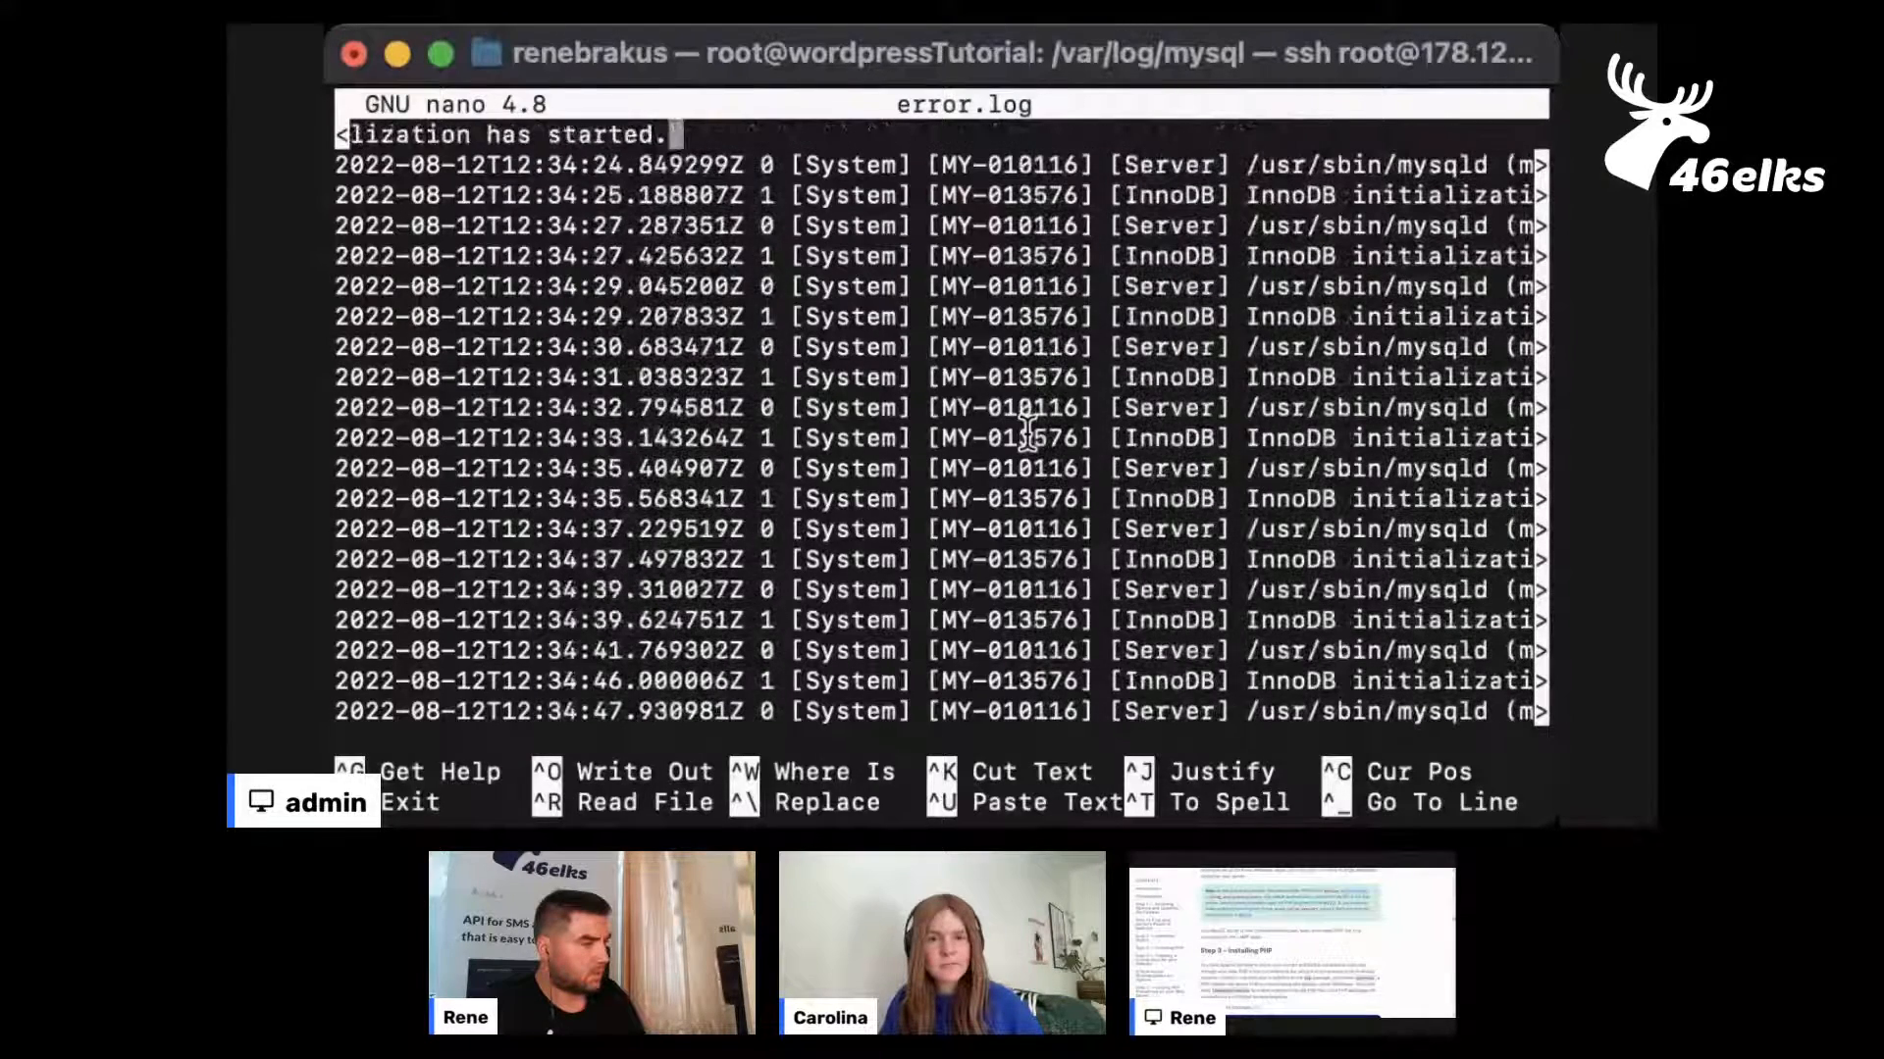
key("Up")
key("Up")
key("Up")
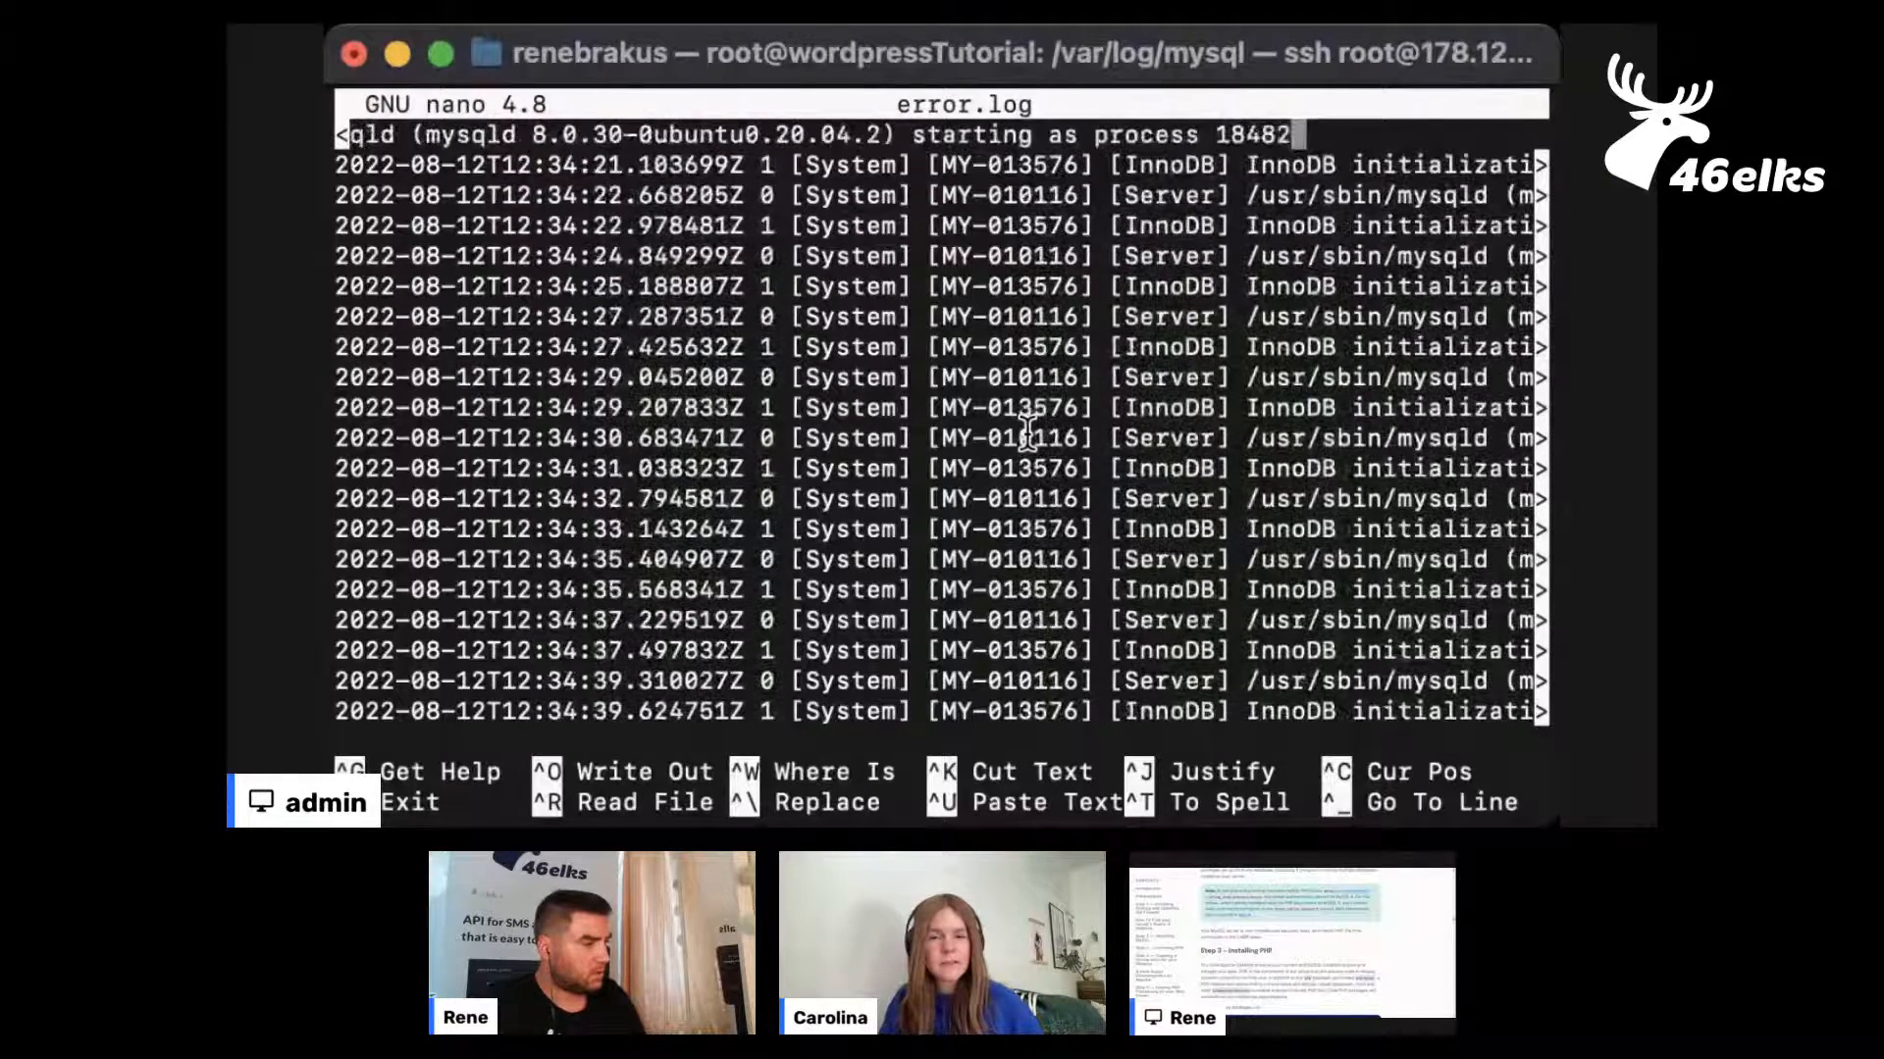
key("Up")
key("Up")
key("Up")
key("Up")
key("Up")
key("Up")
key("Up")
key("Up")
key("Up")
key("Up")
key("Up")
key("Up")
key("Up")
key("Up")
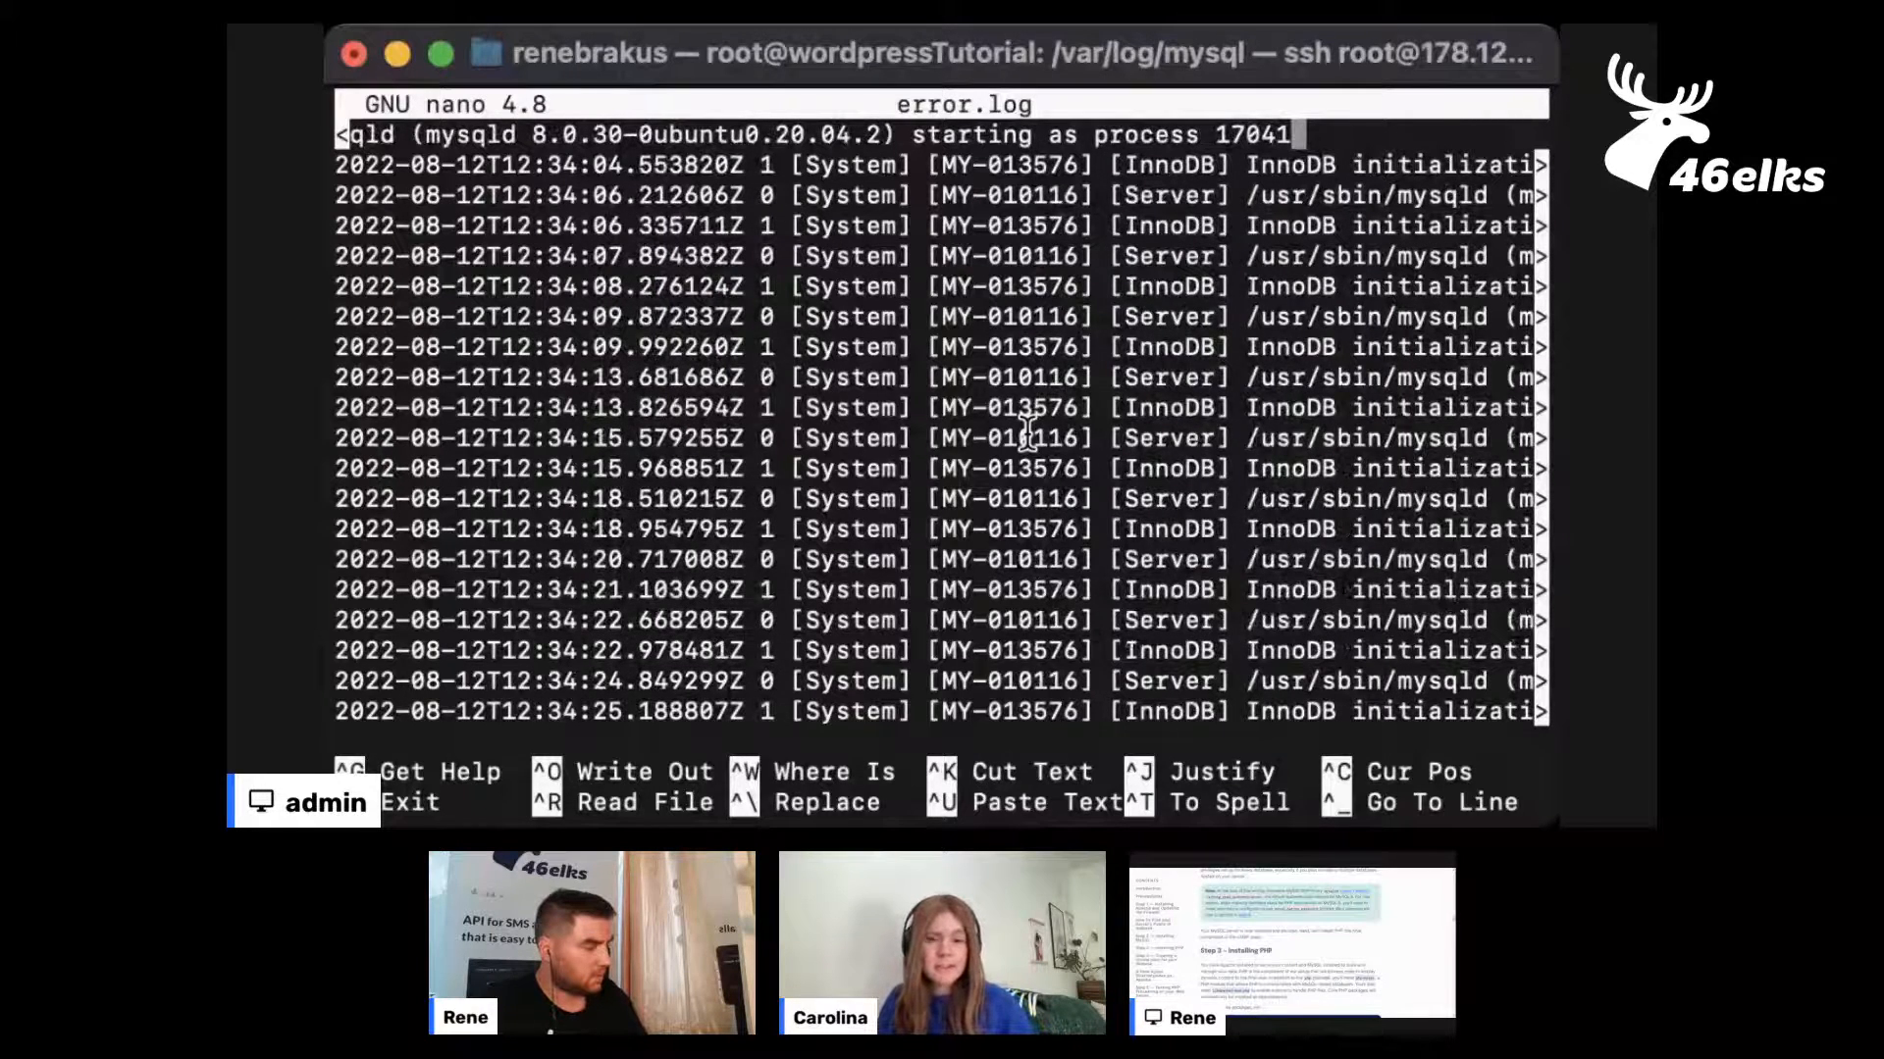
key("ctrl+x")
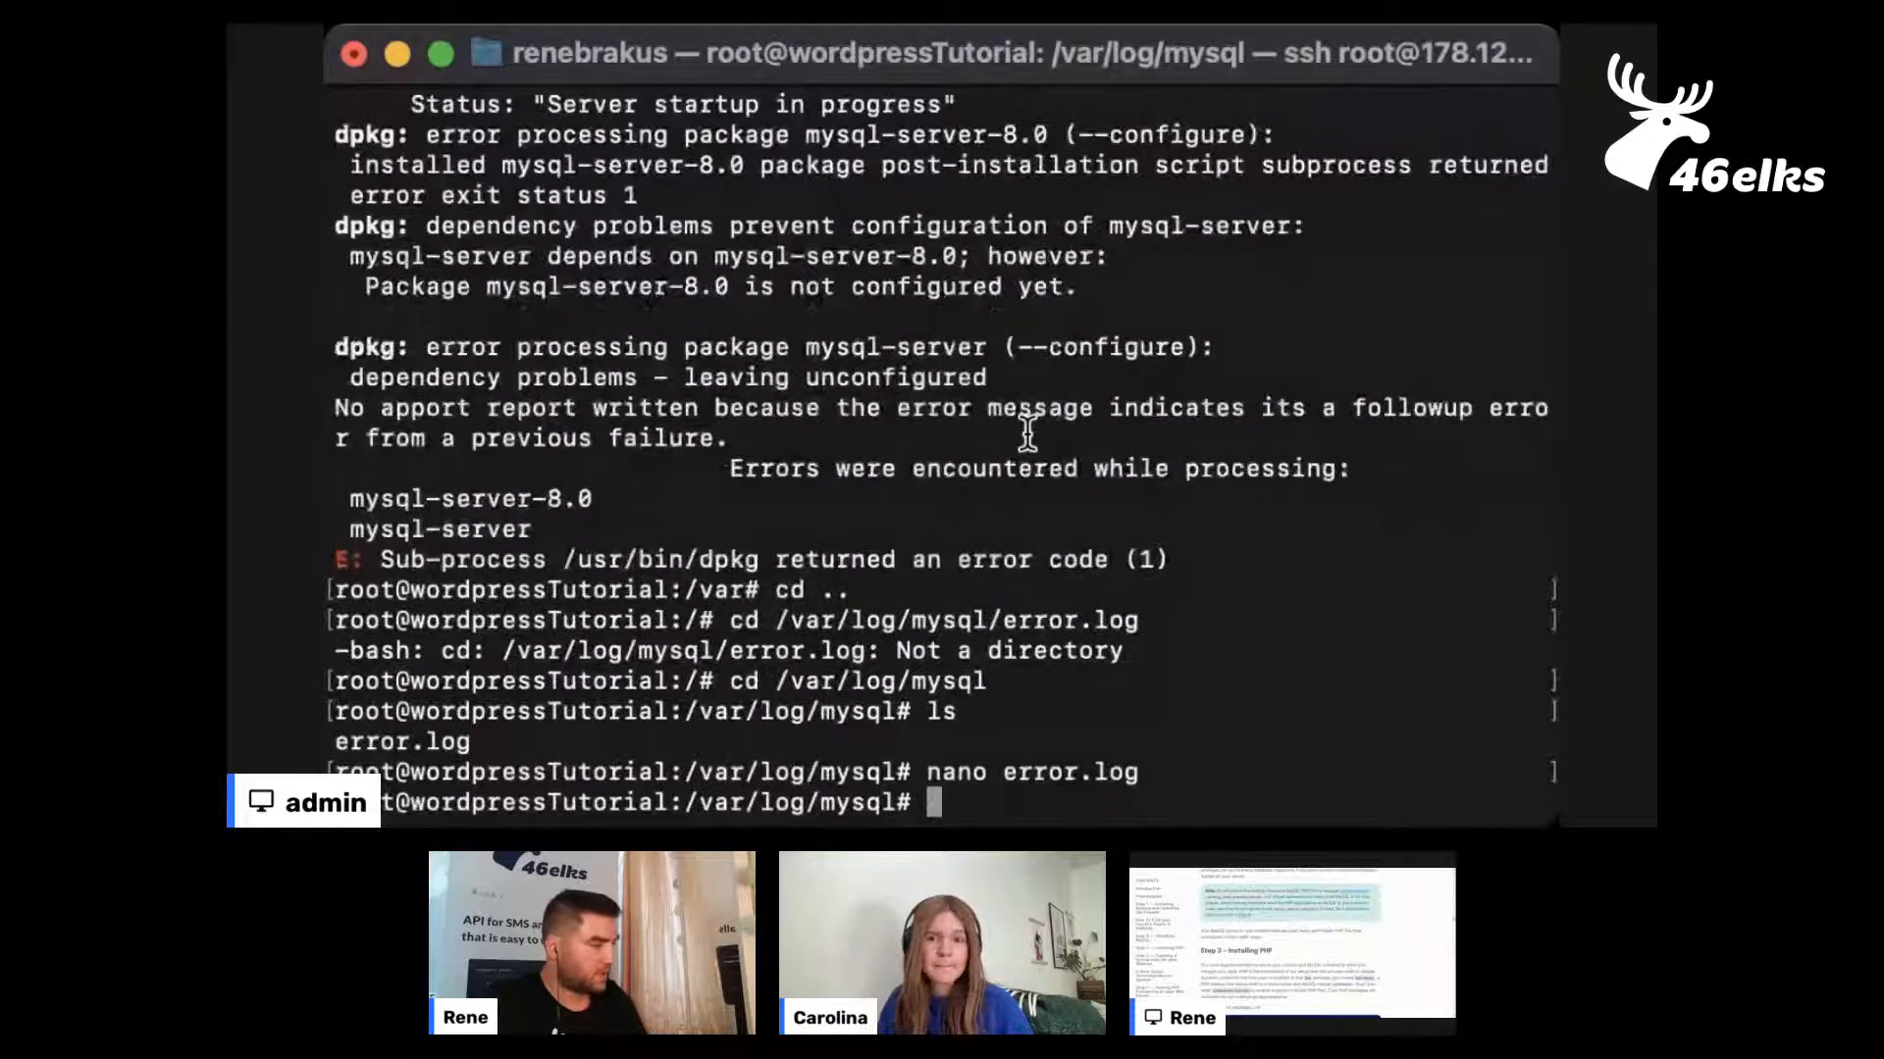
List the mysql log folder, move up to /var/log, and list that directory's contents
type("ls")
key("Return")
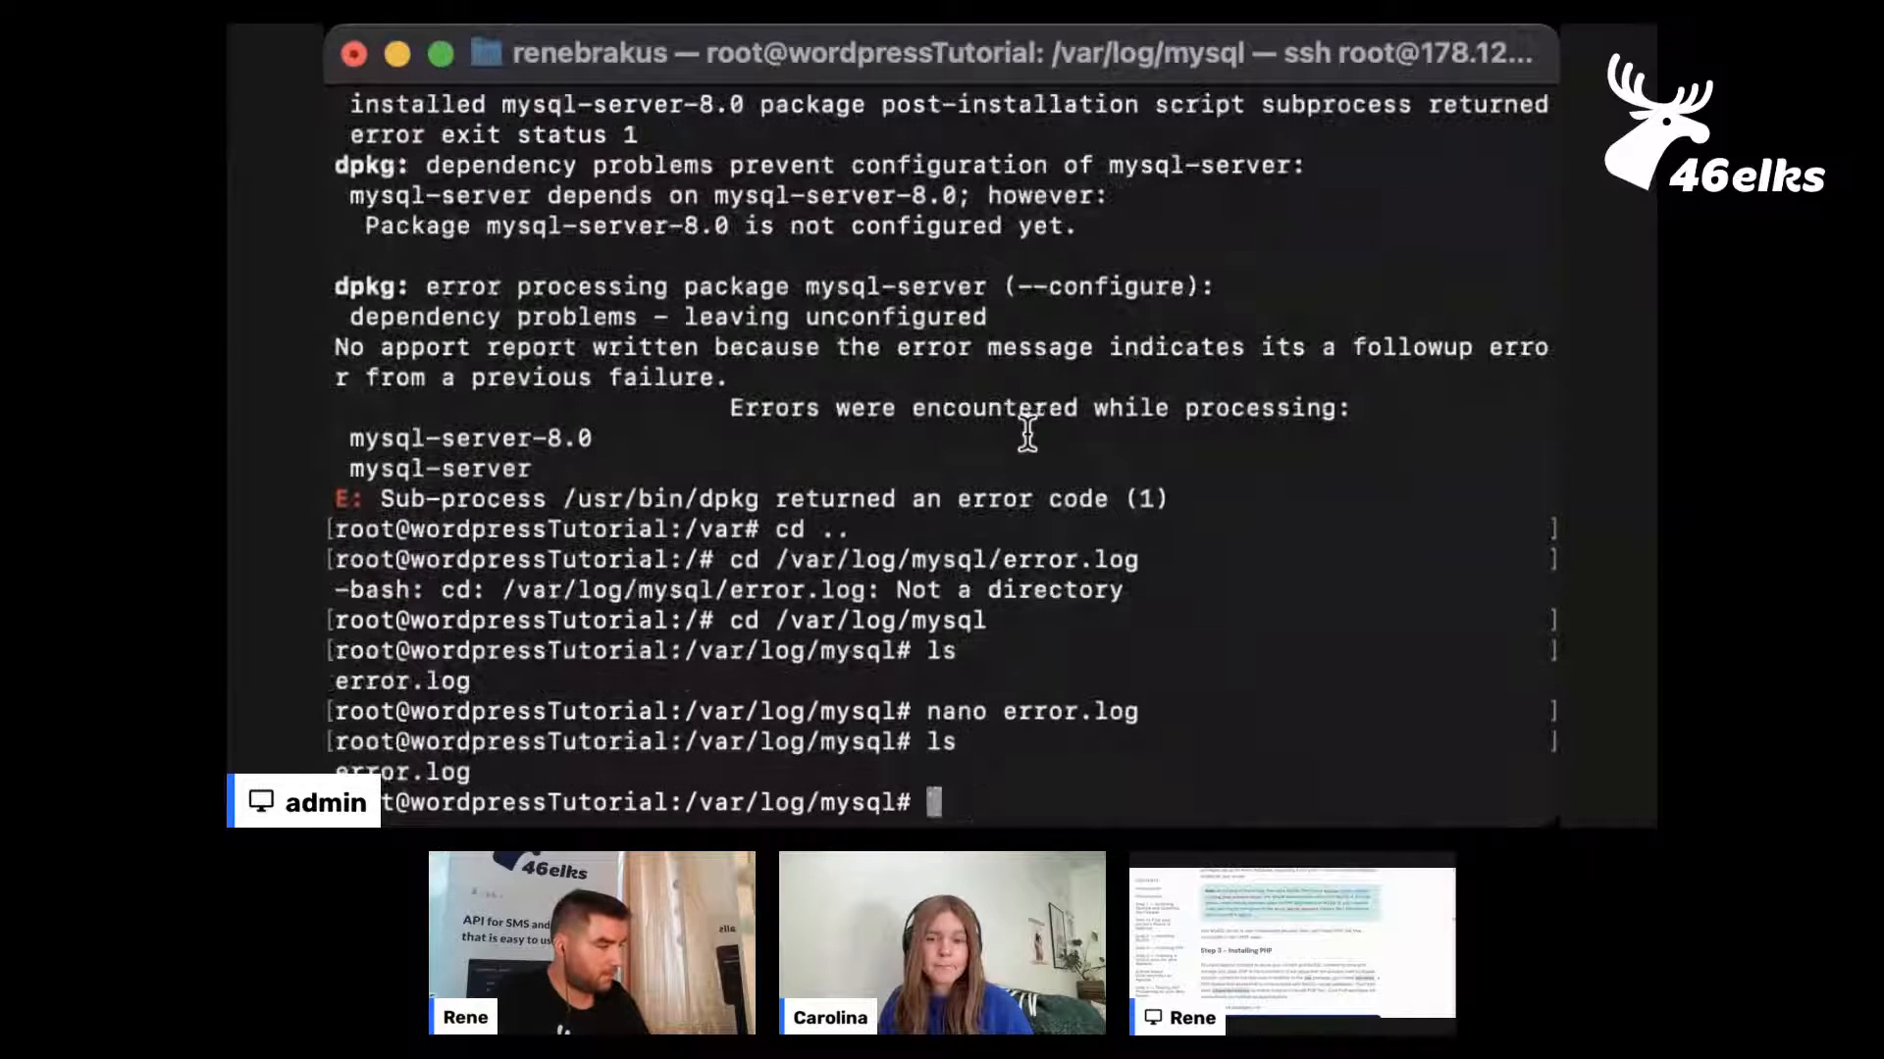
type("cd ..")
key("Return")
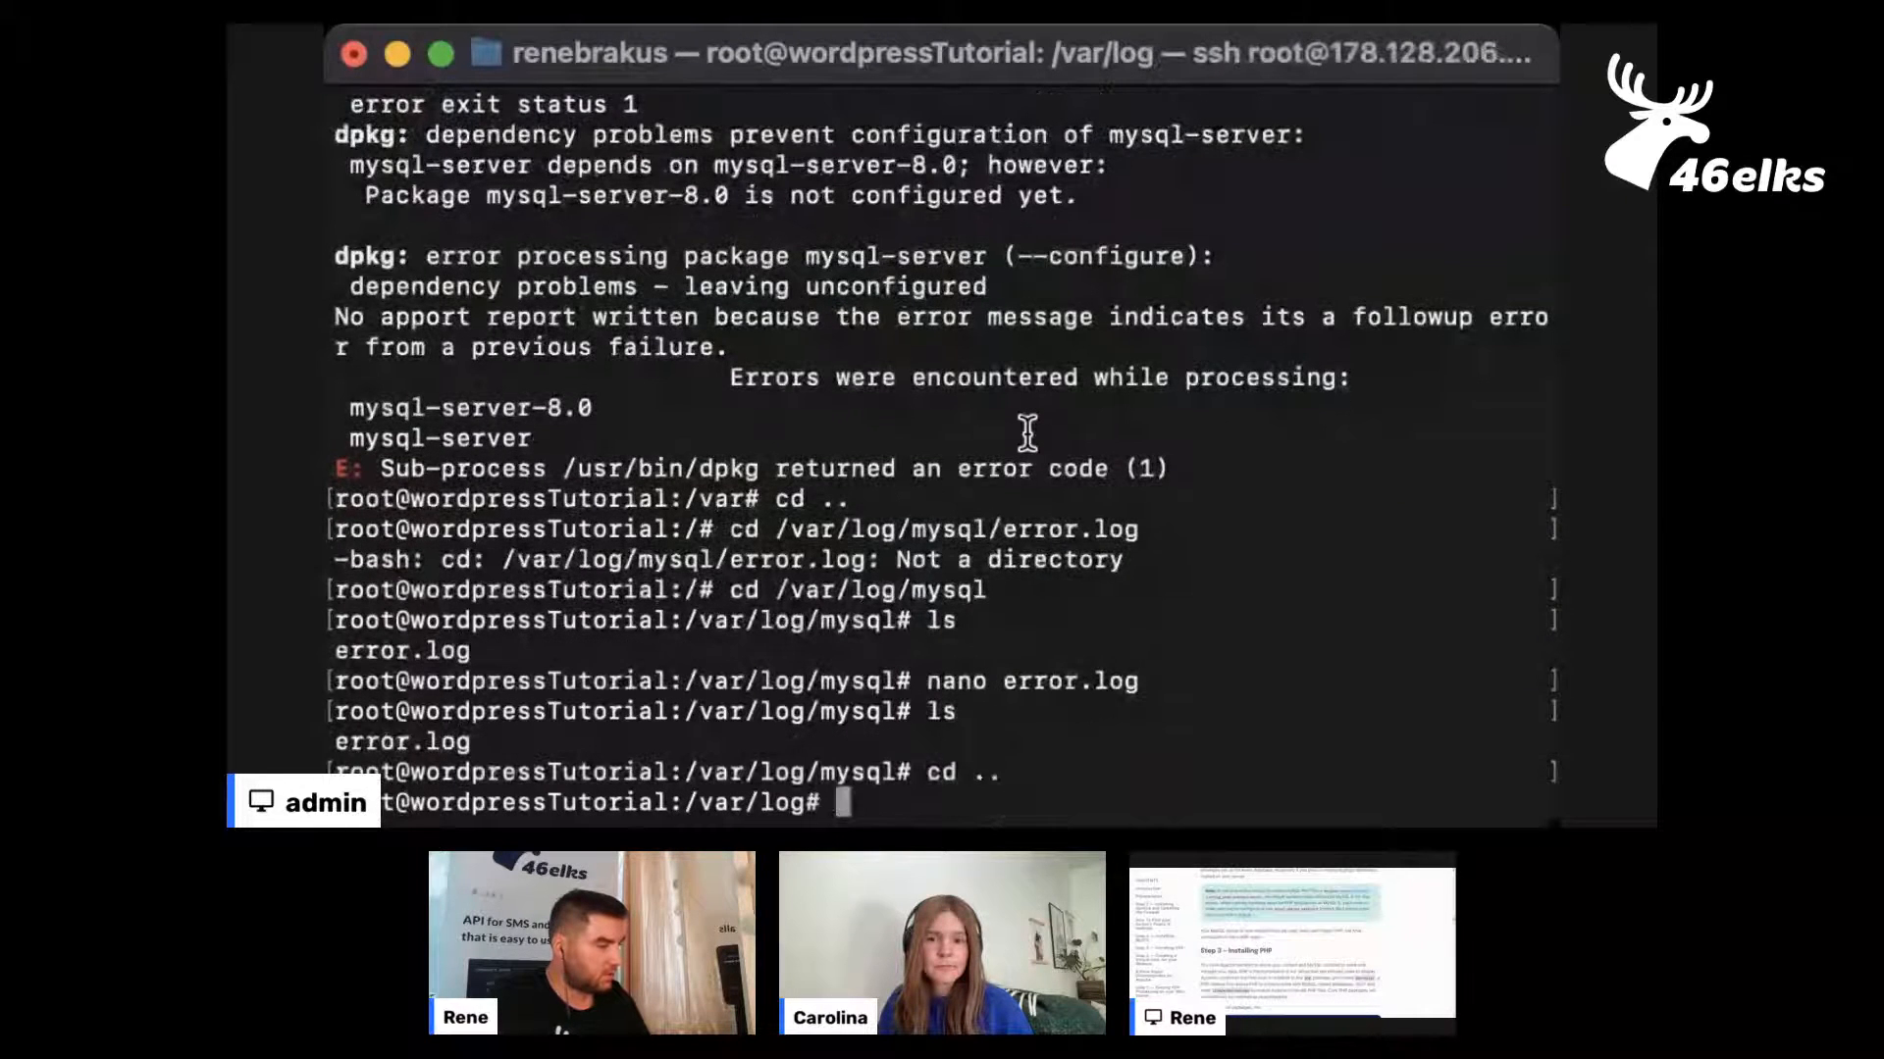
type("ls")
key("Return")
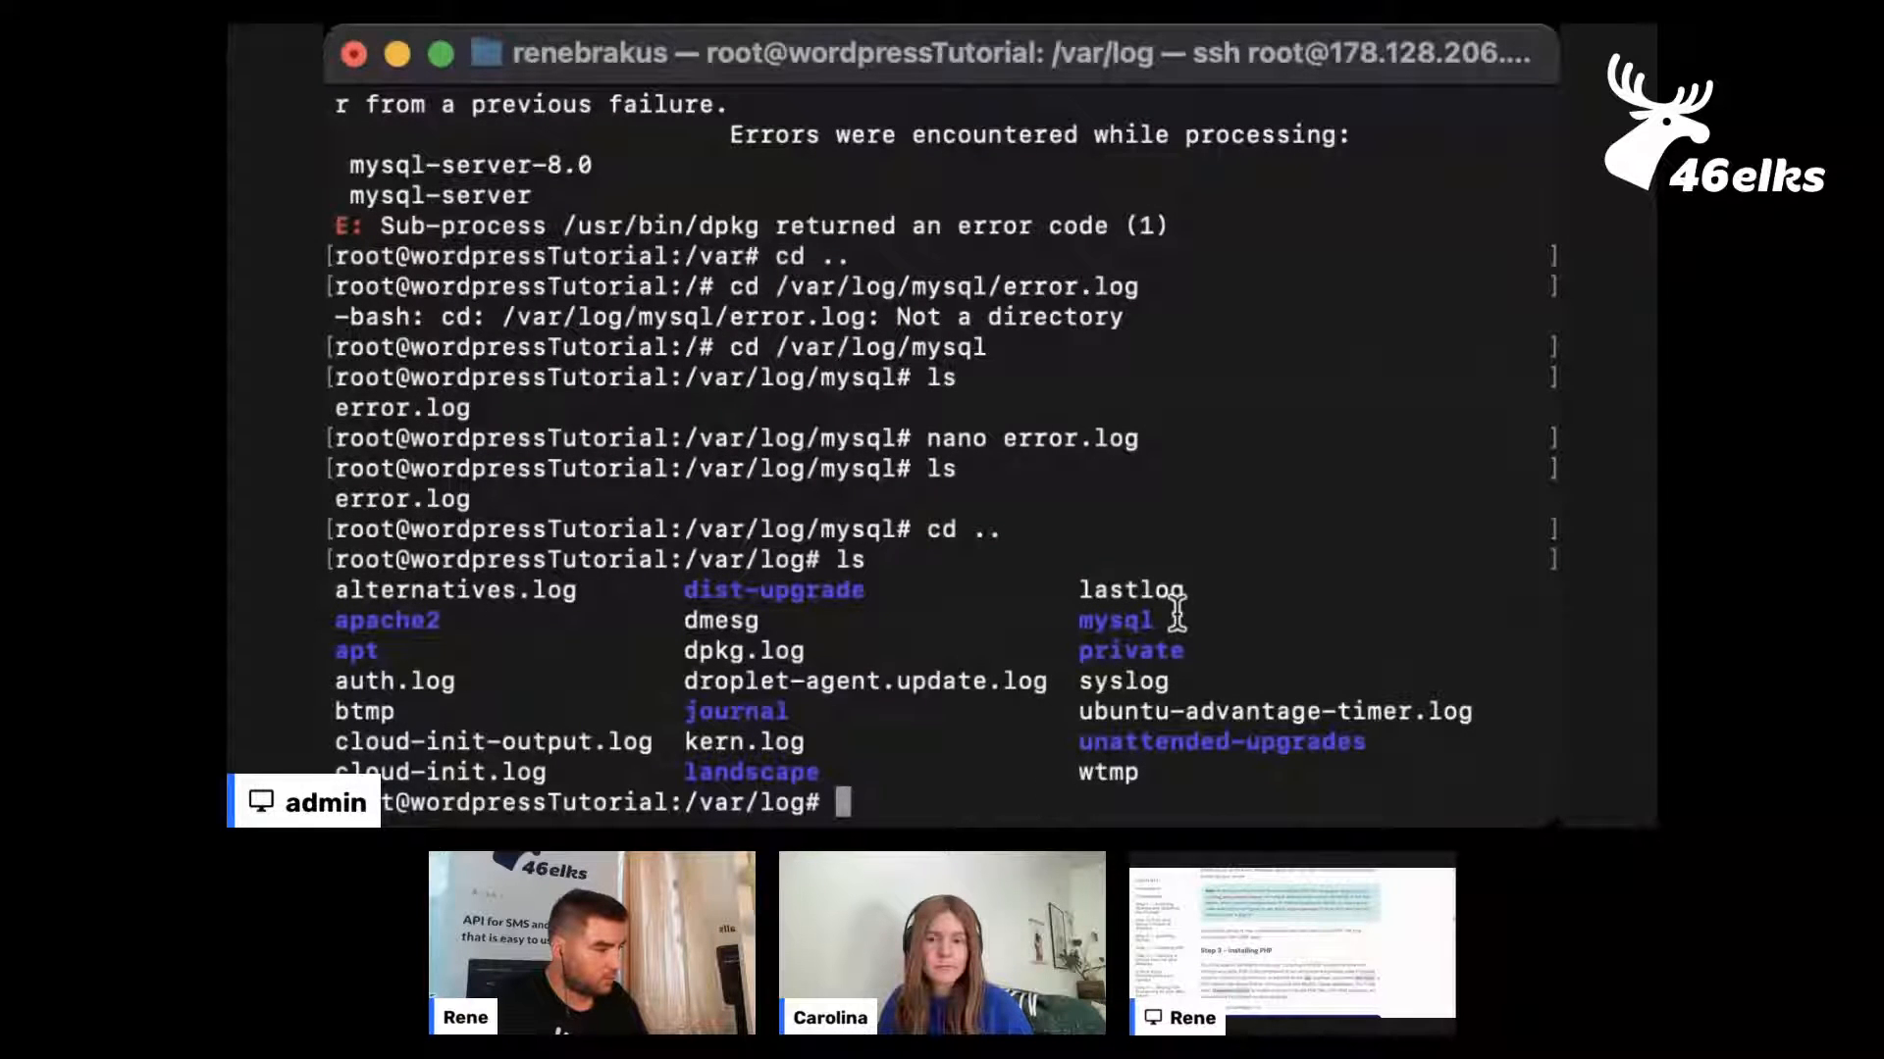
List /var/log in long format by modification time with ls -ltr and review the most recently changed logs
type("ls -ltr")
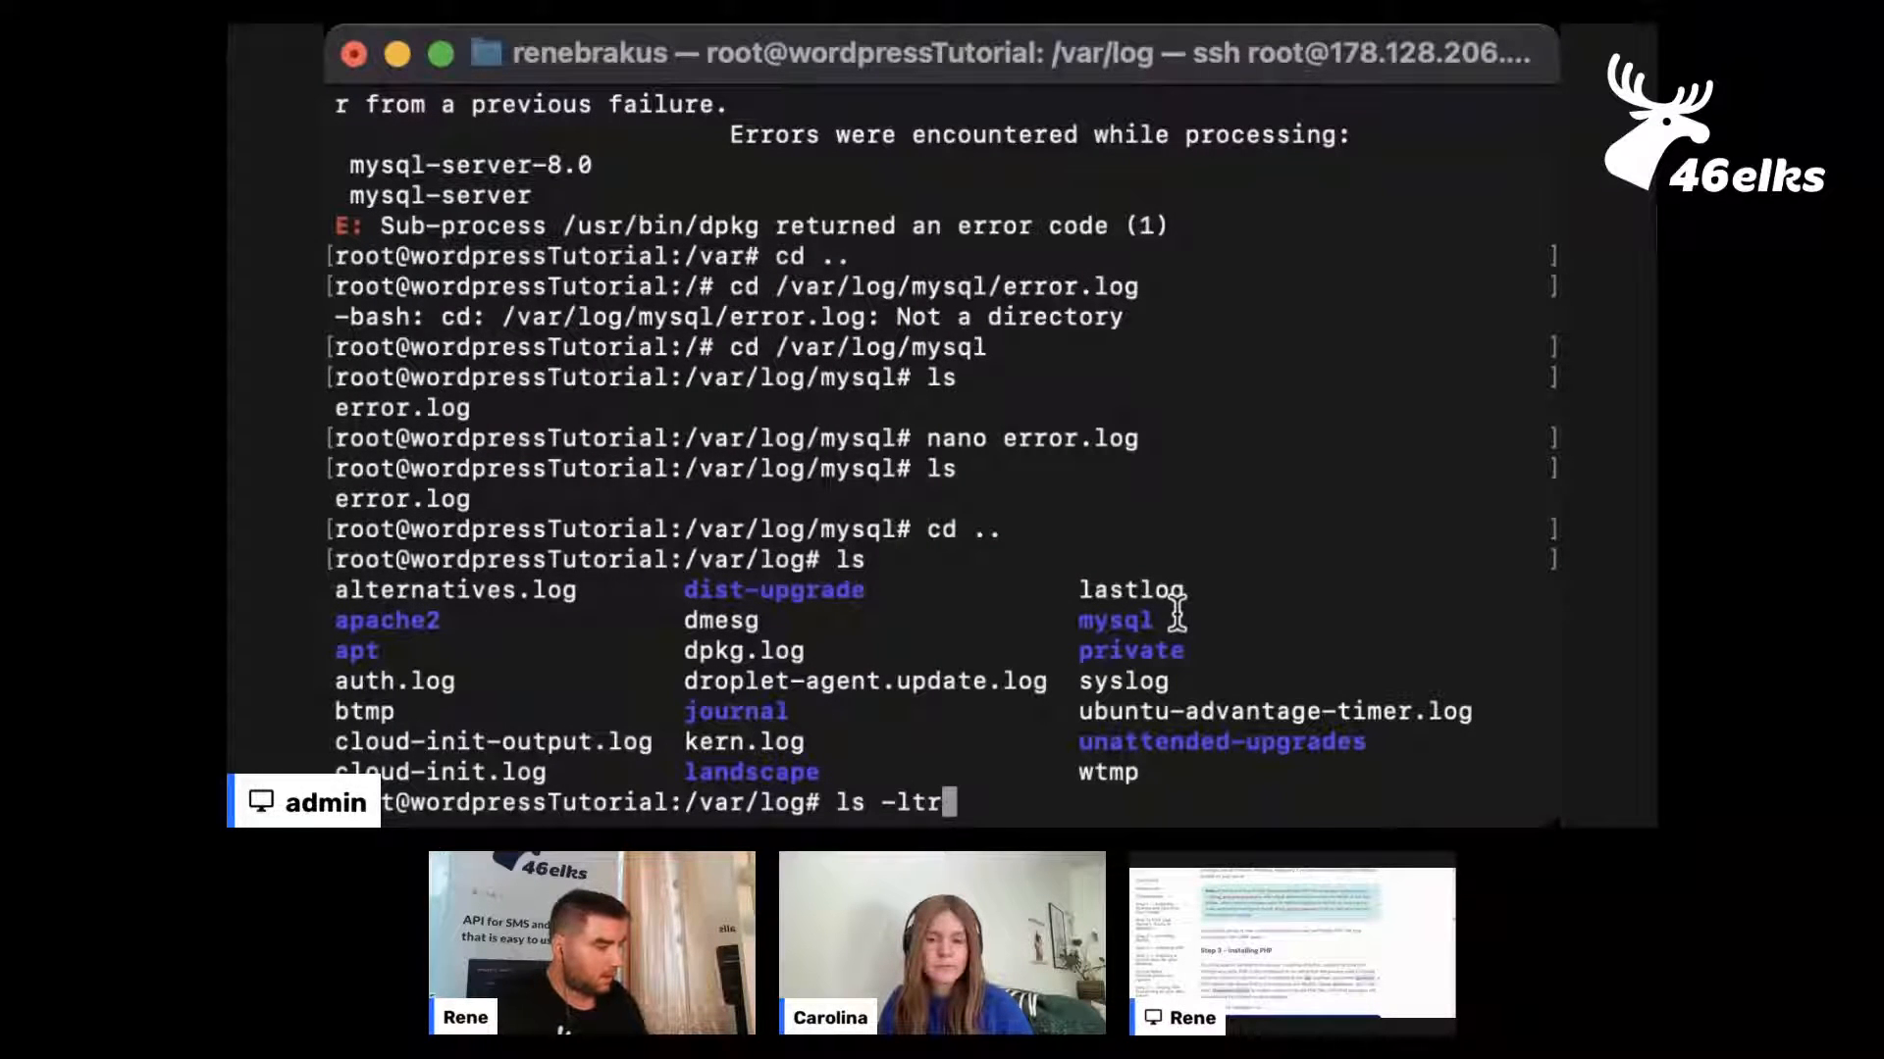
key("Return")
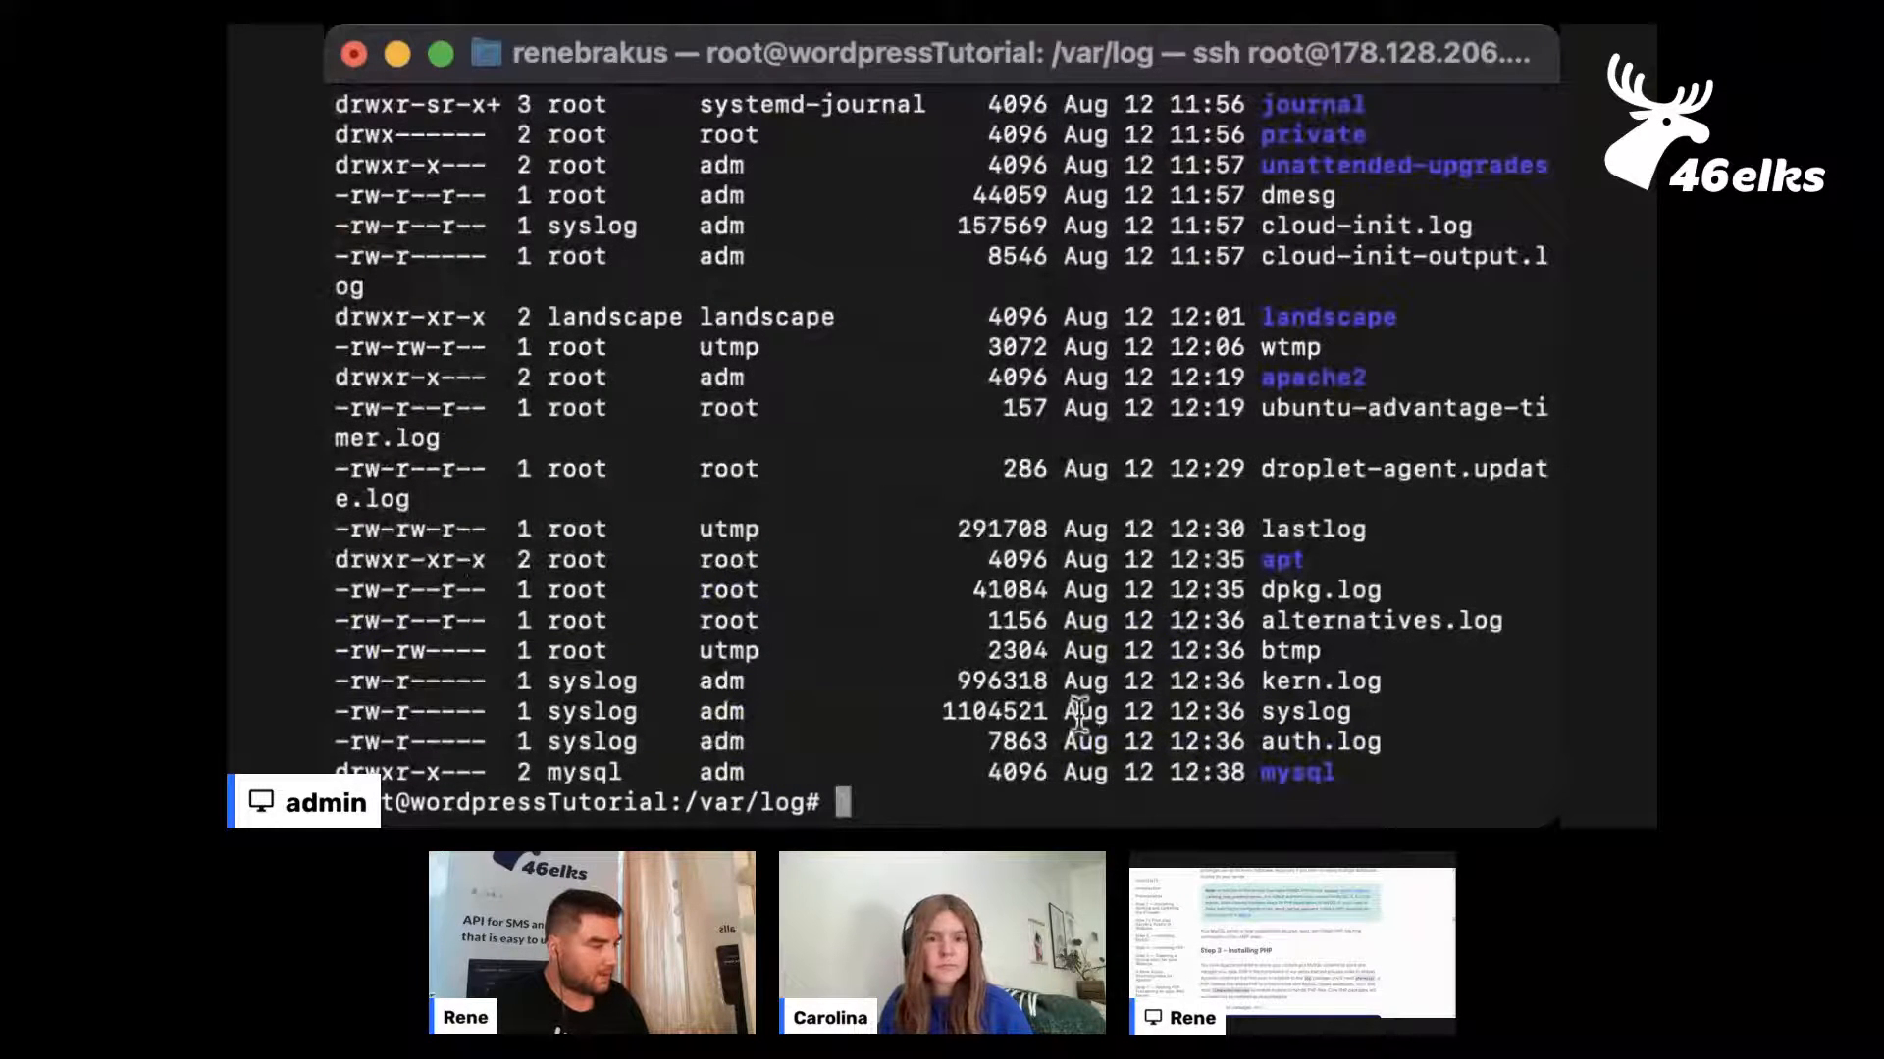
key("Up")
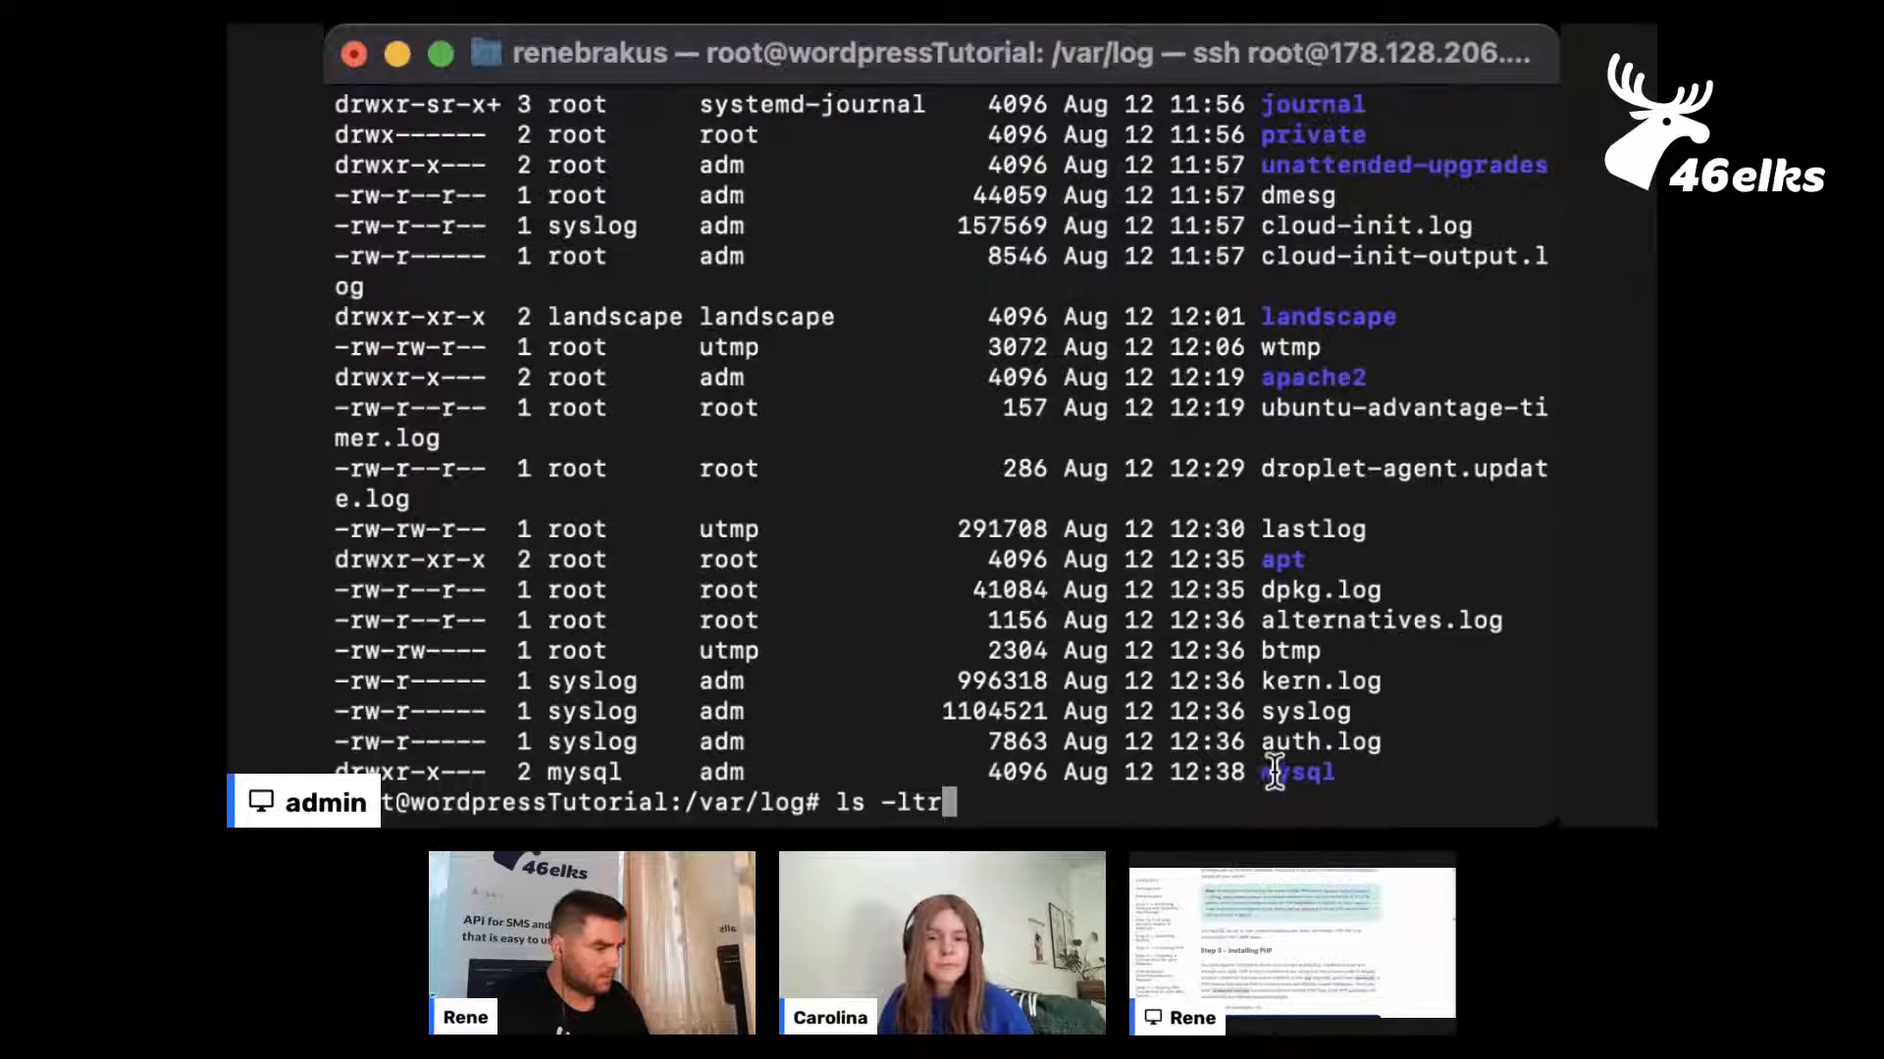
scroll(1305, 692, "up", 5)
scroll(1304, 702, "down", 5)
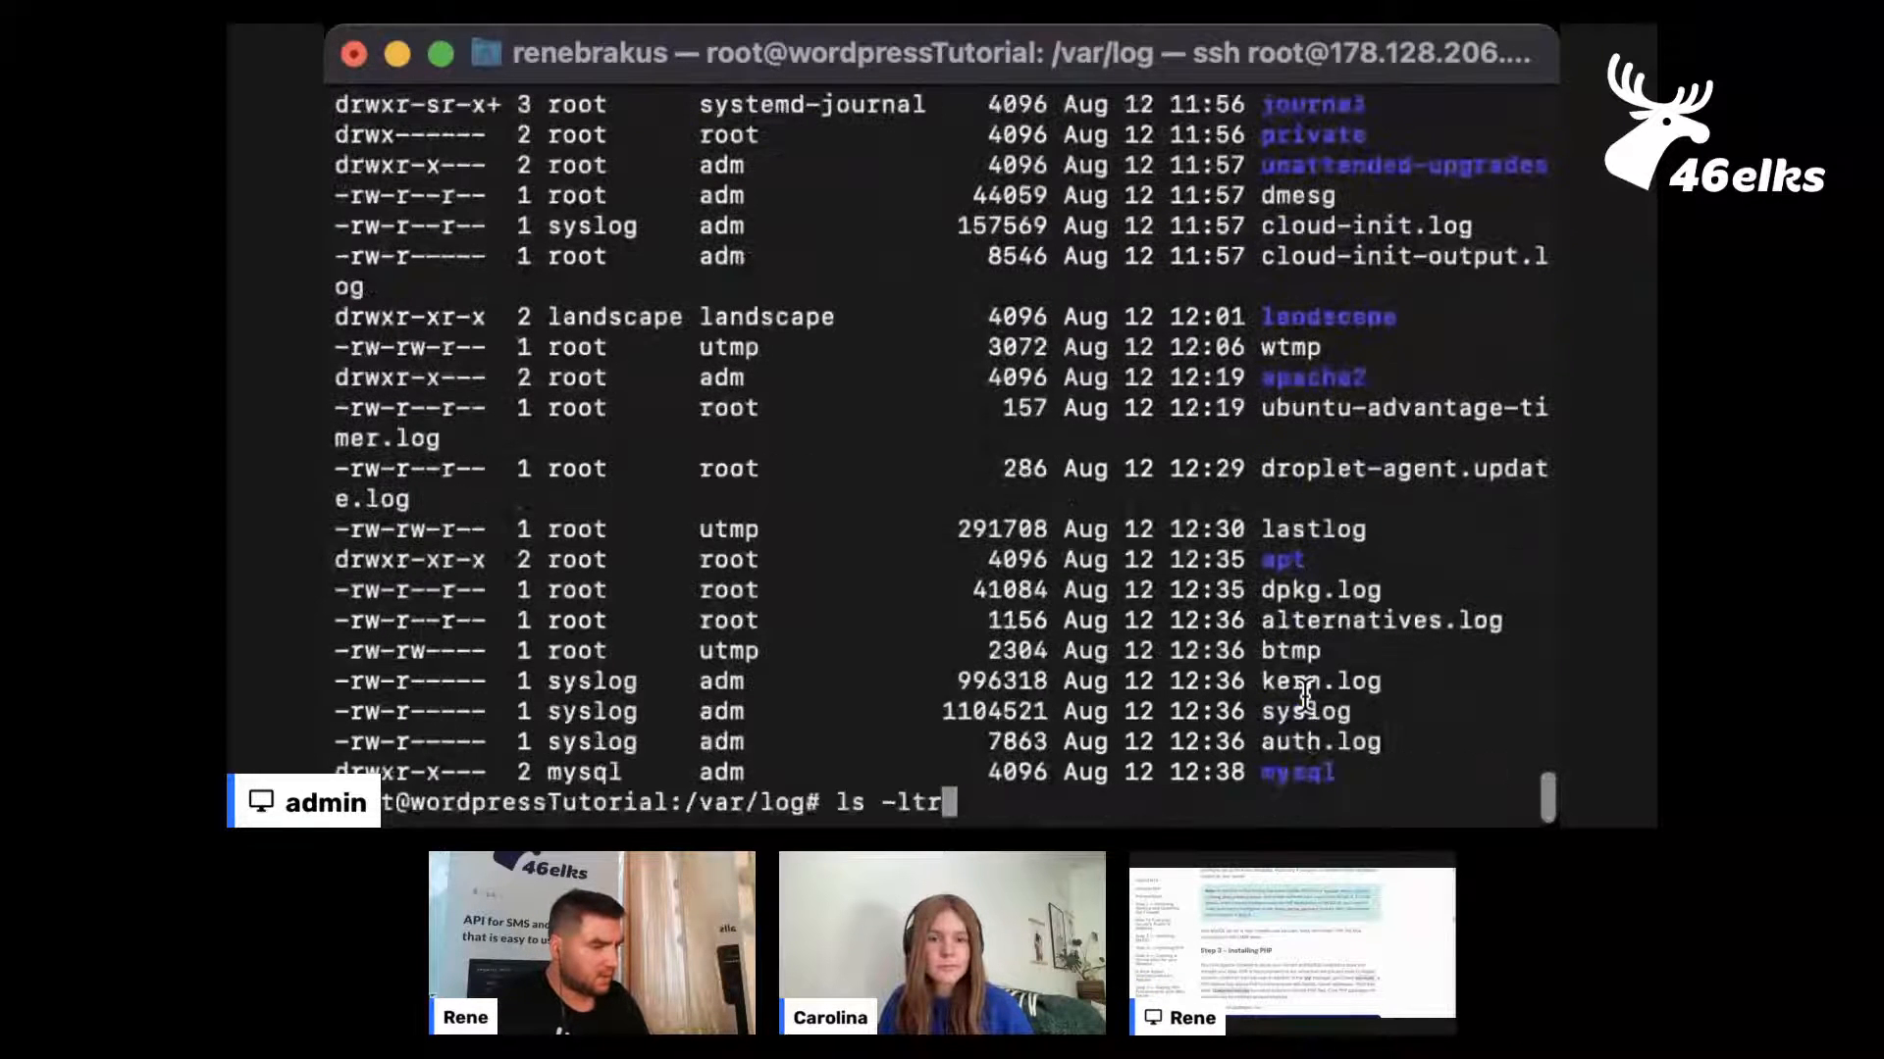
scroll(1161, 755, "up", 1)
scroll(1160, 755, "up", 4)
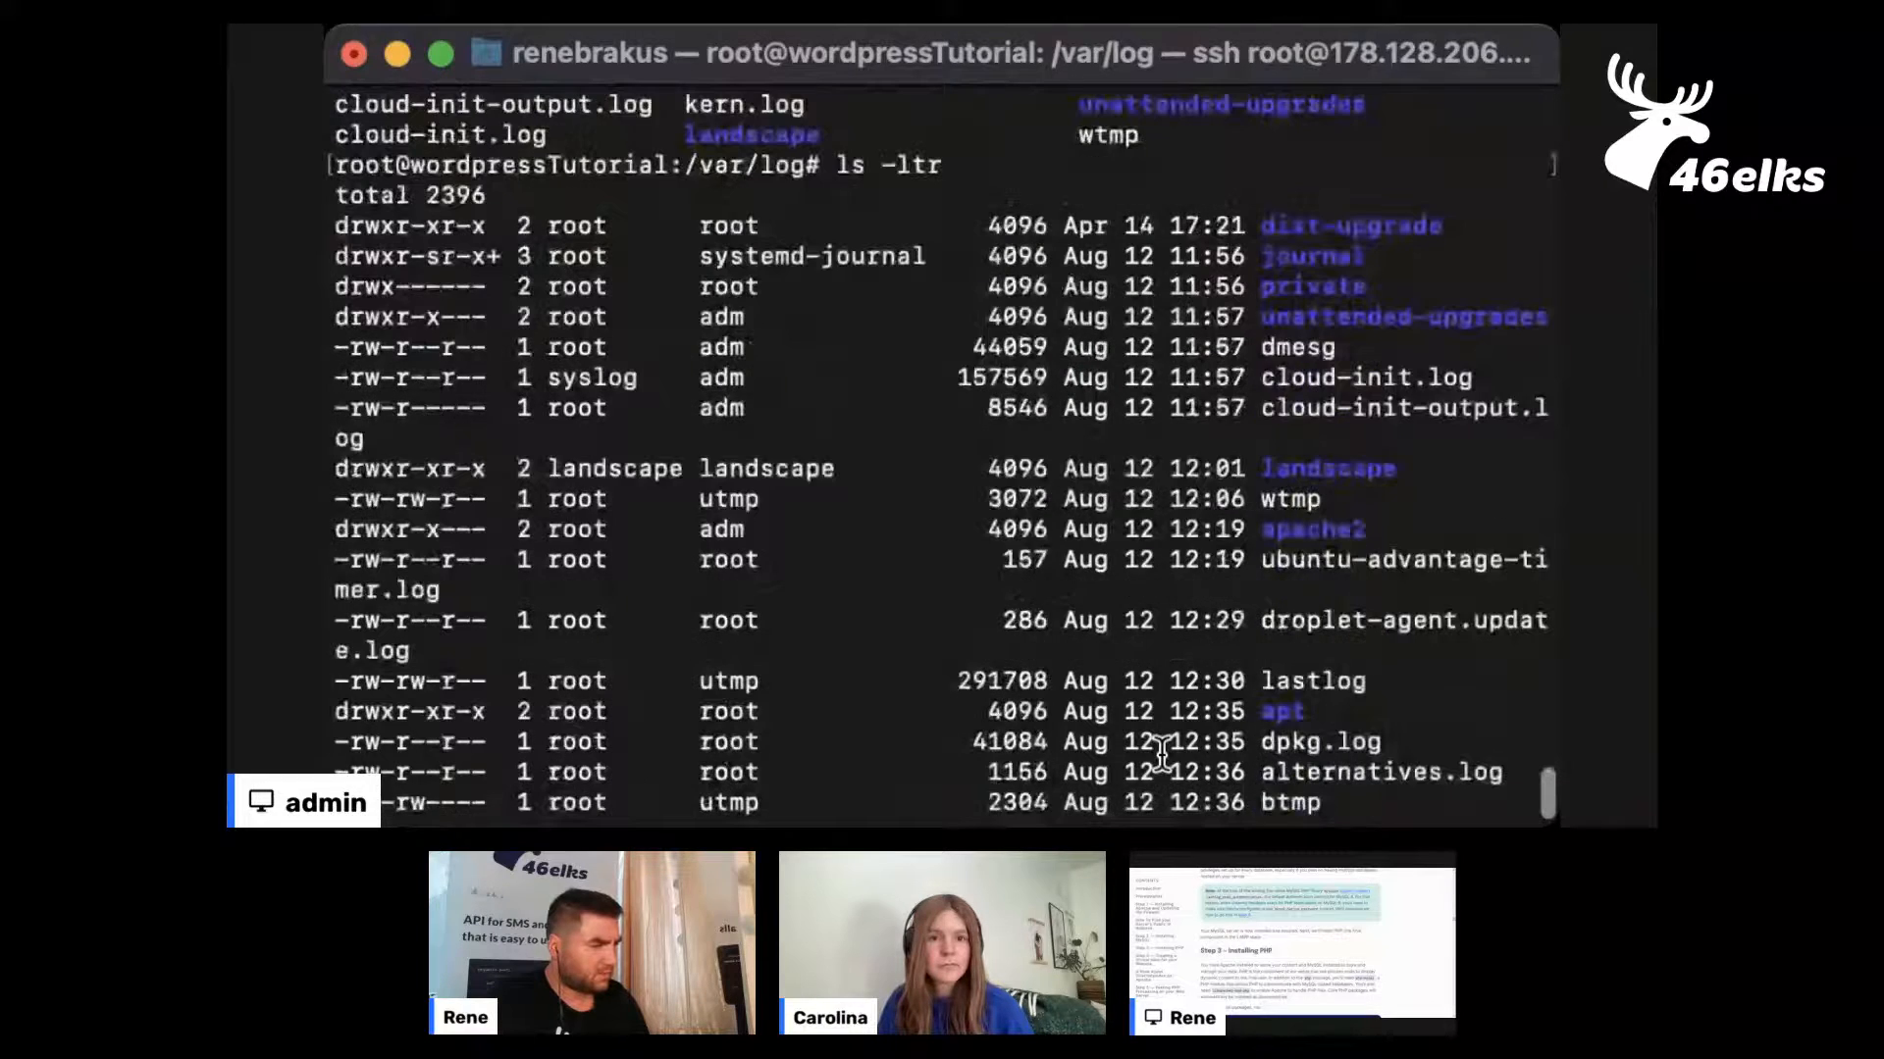
scroll(1168, 765, "down", 5)
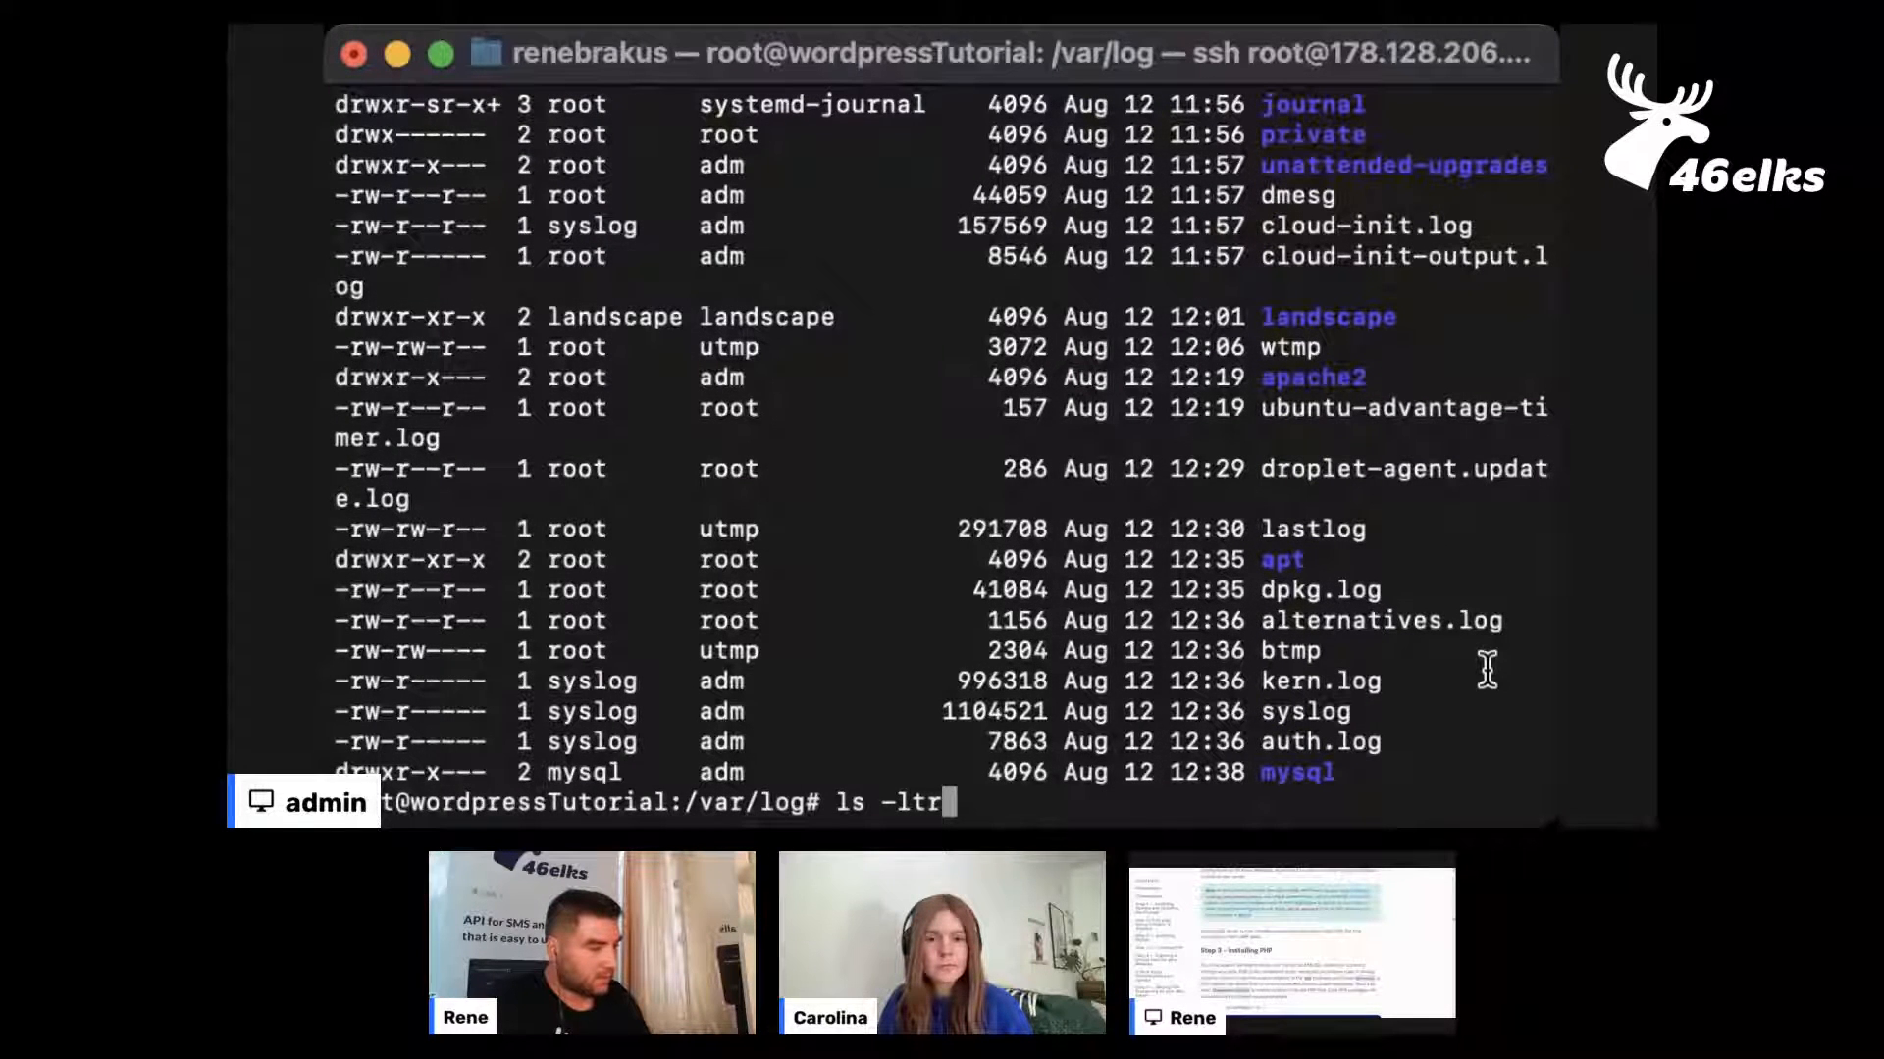
Clear the recalled command and open syslog in nano
type("ha")
key("BackSpace")
key("BackSpace")
key("BackSpace")
key("BackSpace")
key("BackSpace")
key("BackSpace")
key("BackSpace")
key("BackSpace")
key("BackSpace")
key("BackSpace")
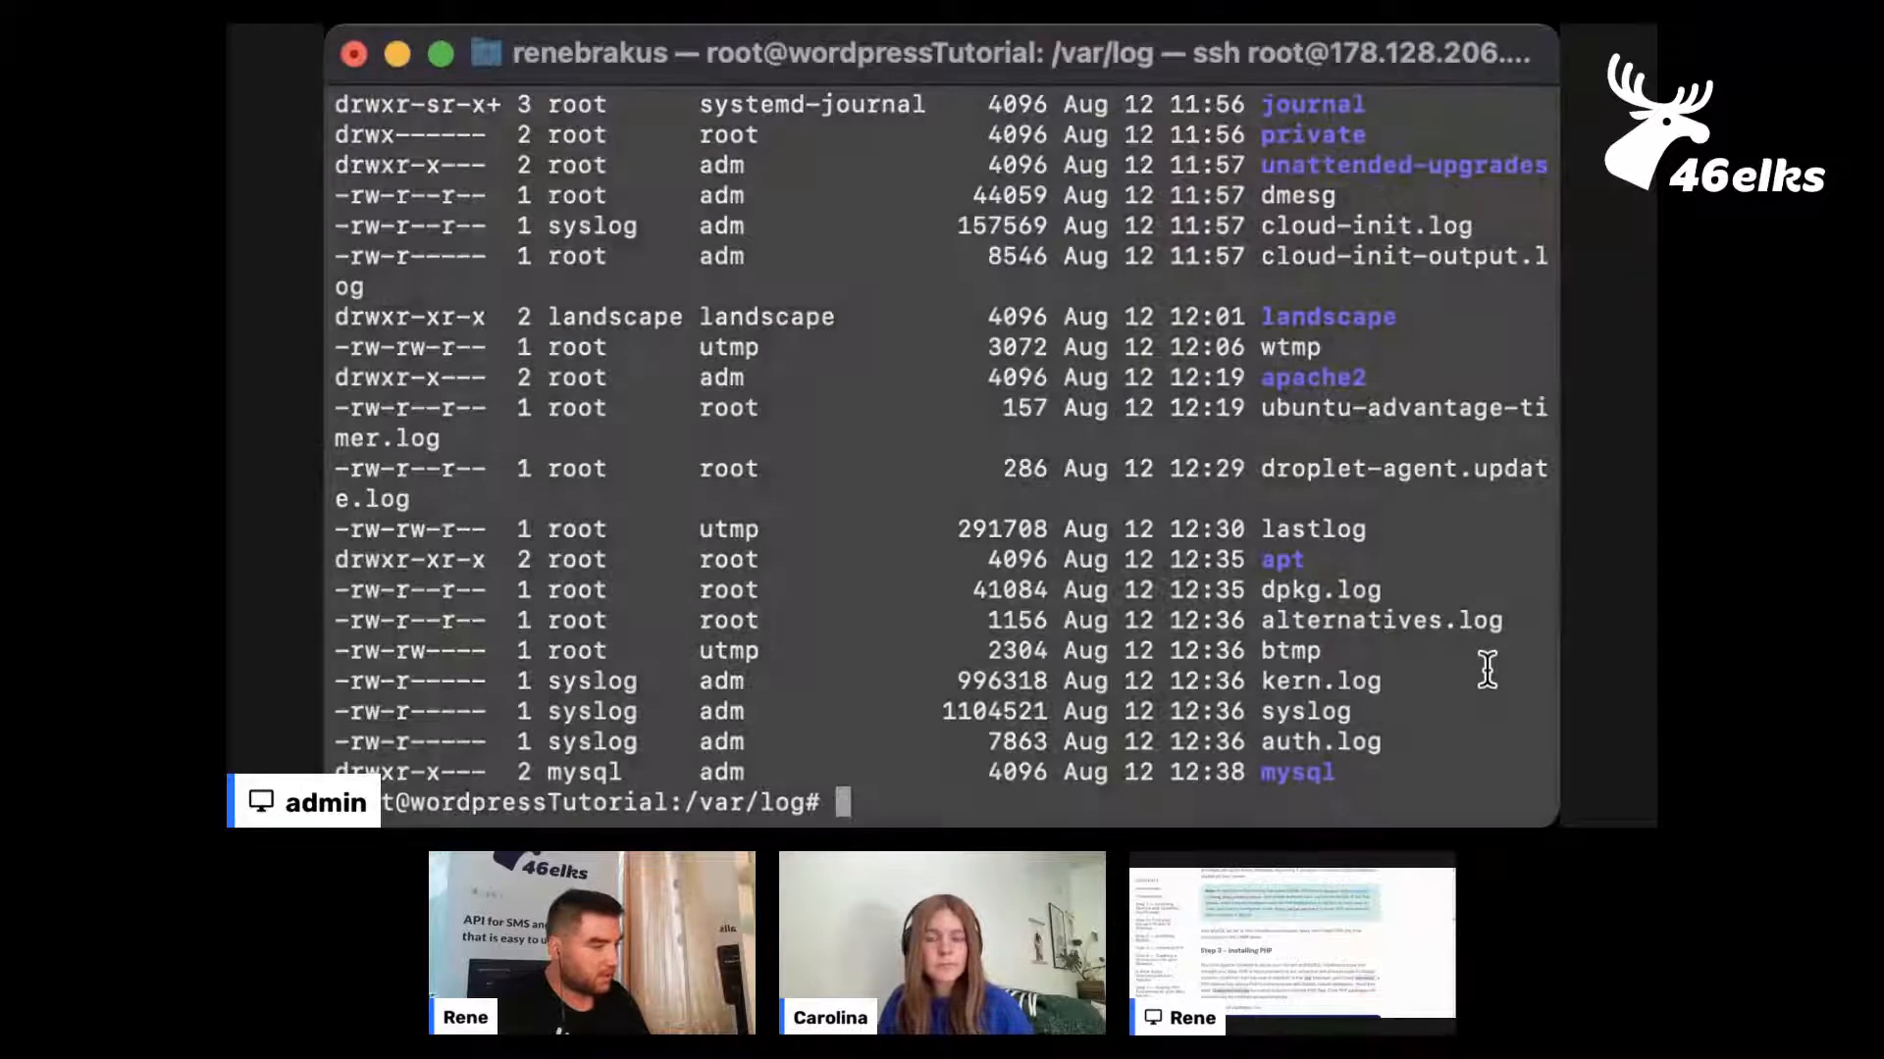
type("nano sy")
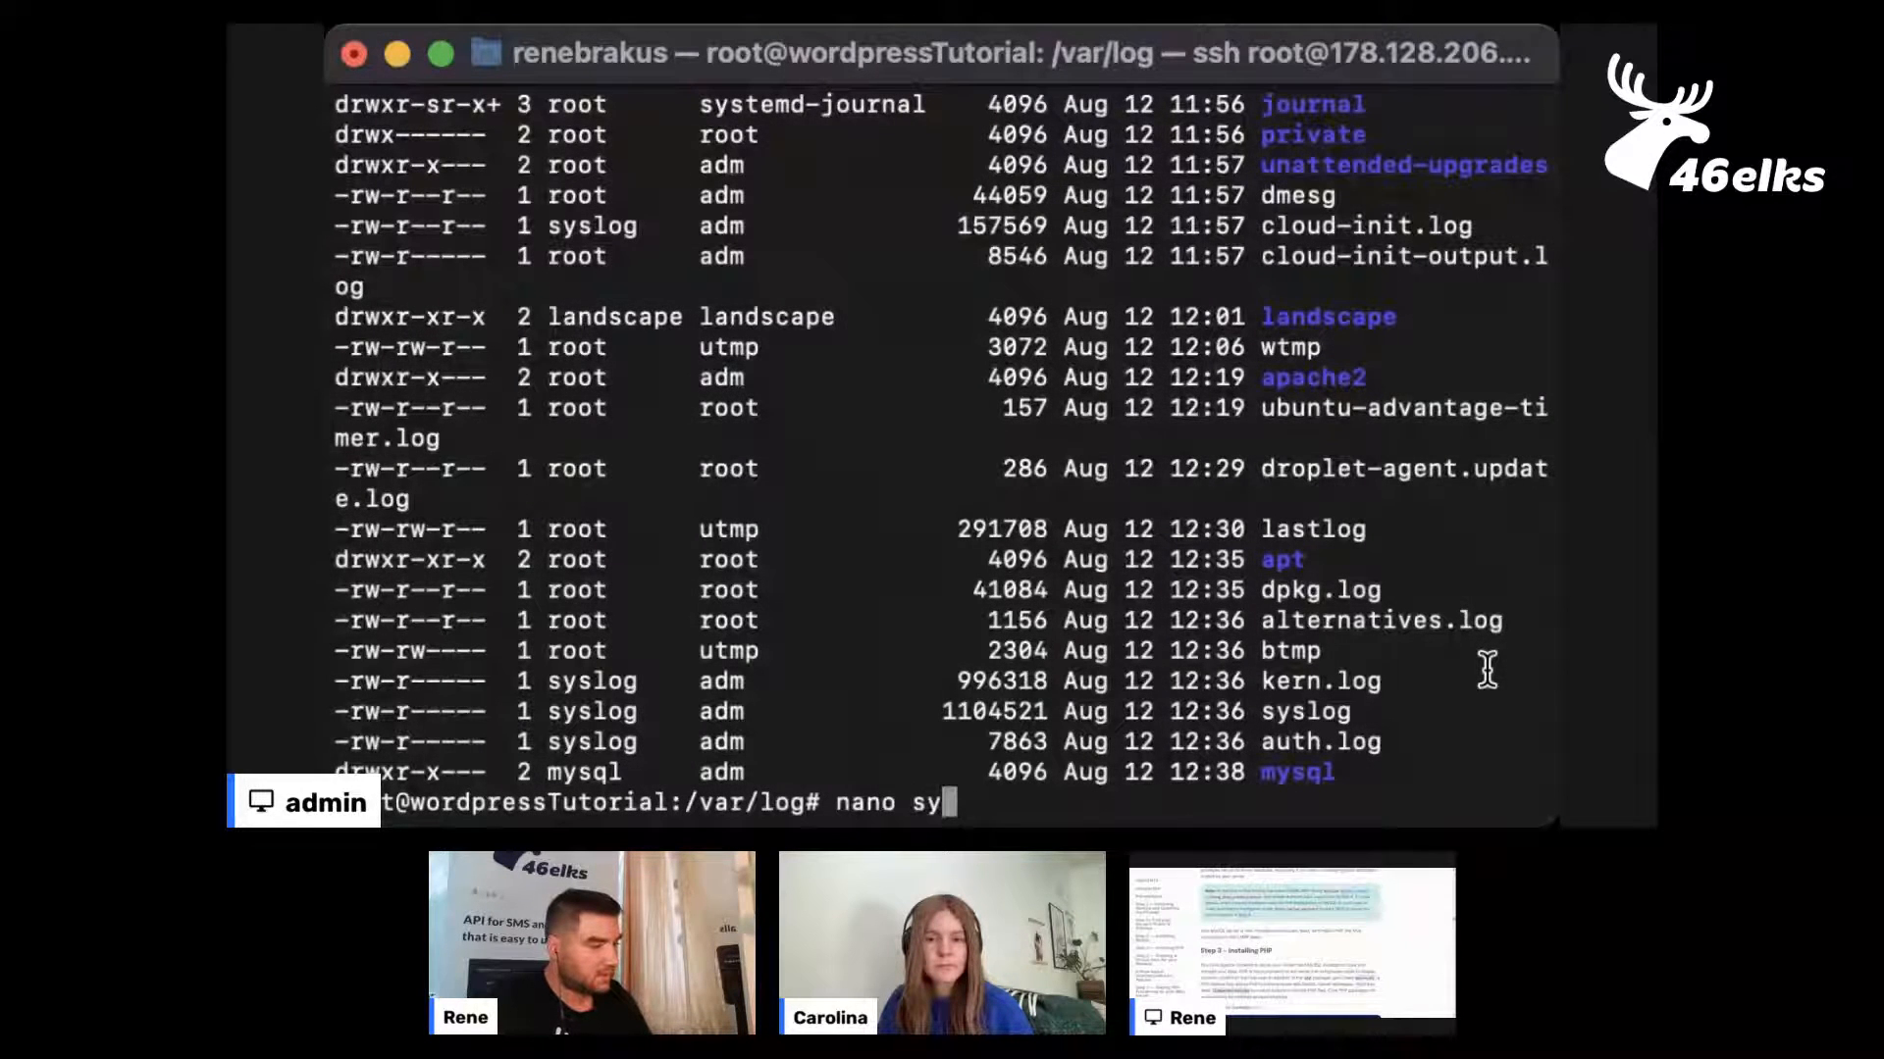
type("slog")
key("Return")
Look through the kernel and system boot entries at the beginning of syslog
key("Down")
key("Down")
key("Down")
key("Down")
key("Down")
key("Down")
key("Down")
key("Down")
key("Down")
key("Down")
key("Down")
key("Down")
key("Down")
key("Down")
key("Down")
key("Down")
key("Down")
key("Down")
key("Down")
key("Down")
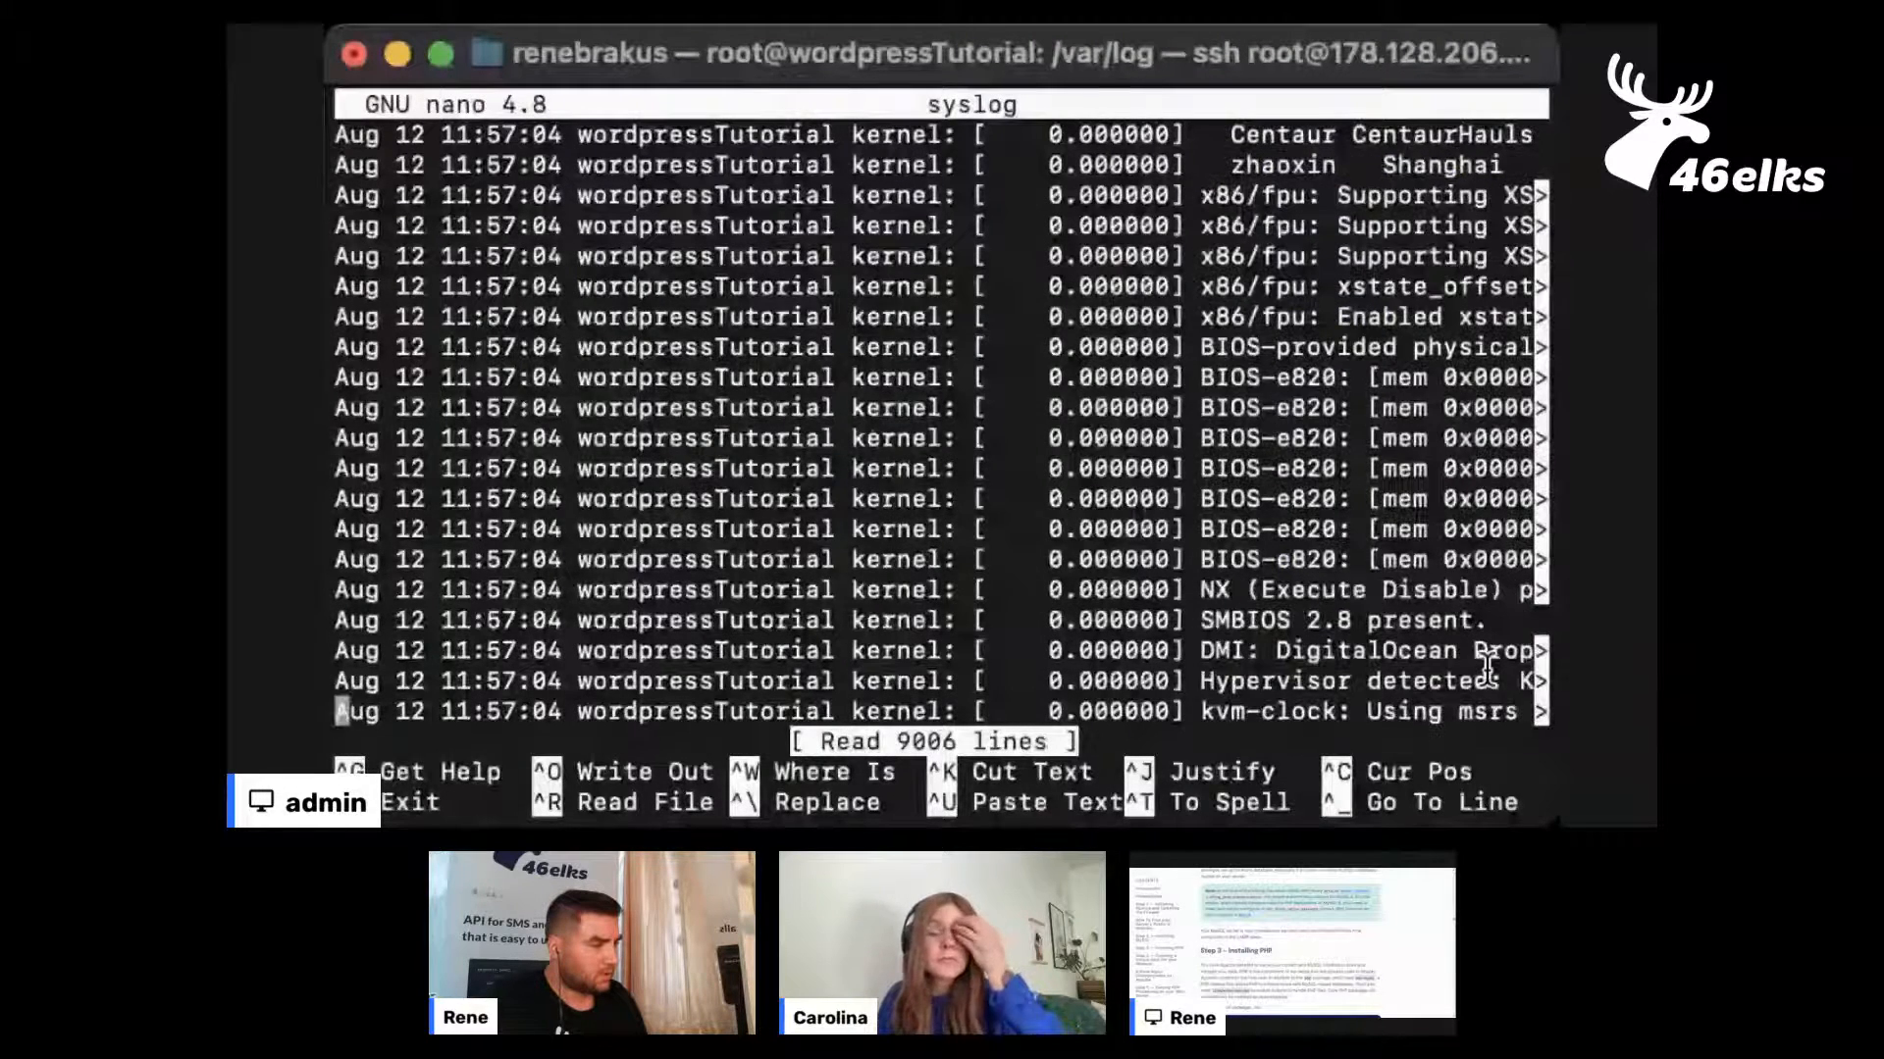
scroll(1487, 668, "down", 12)
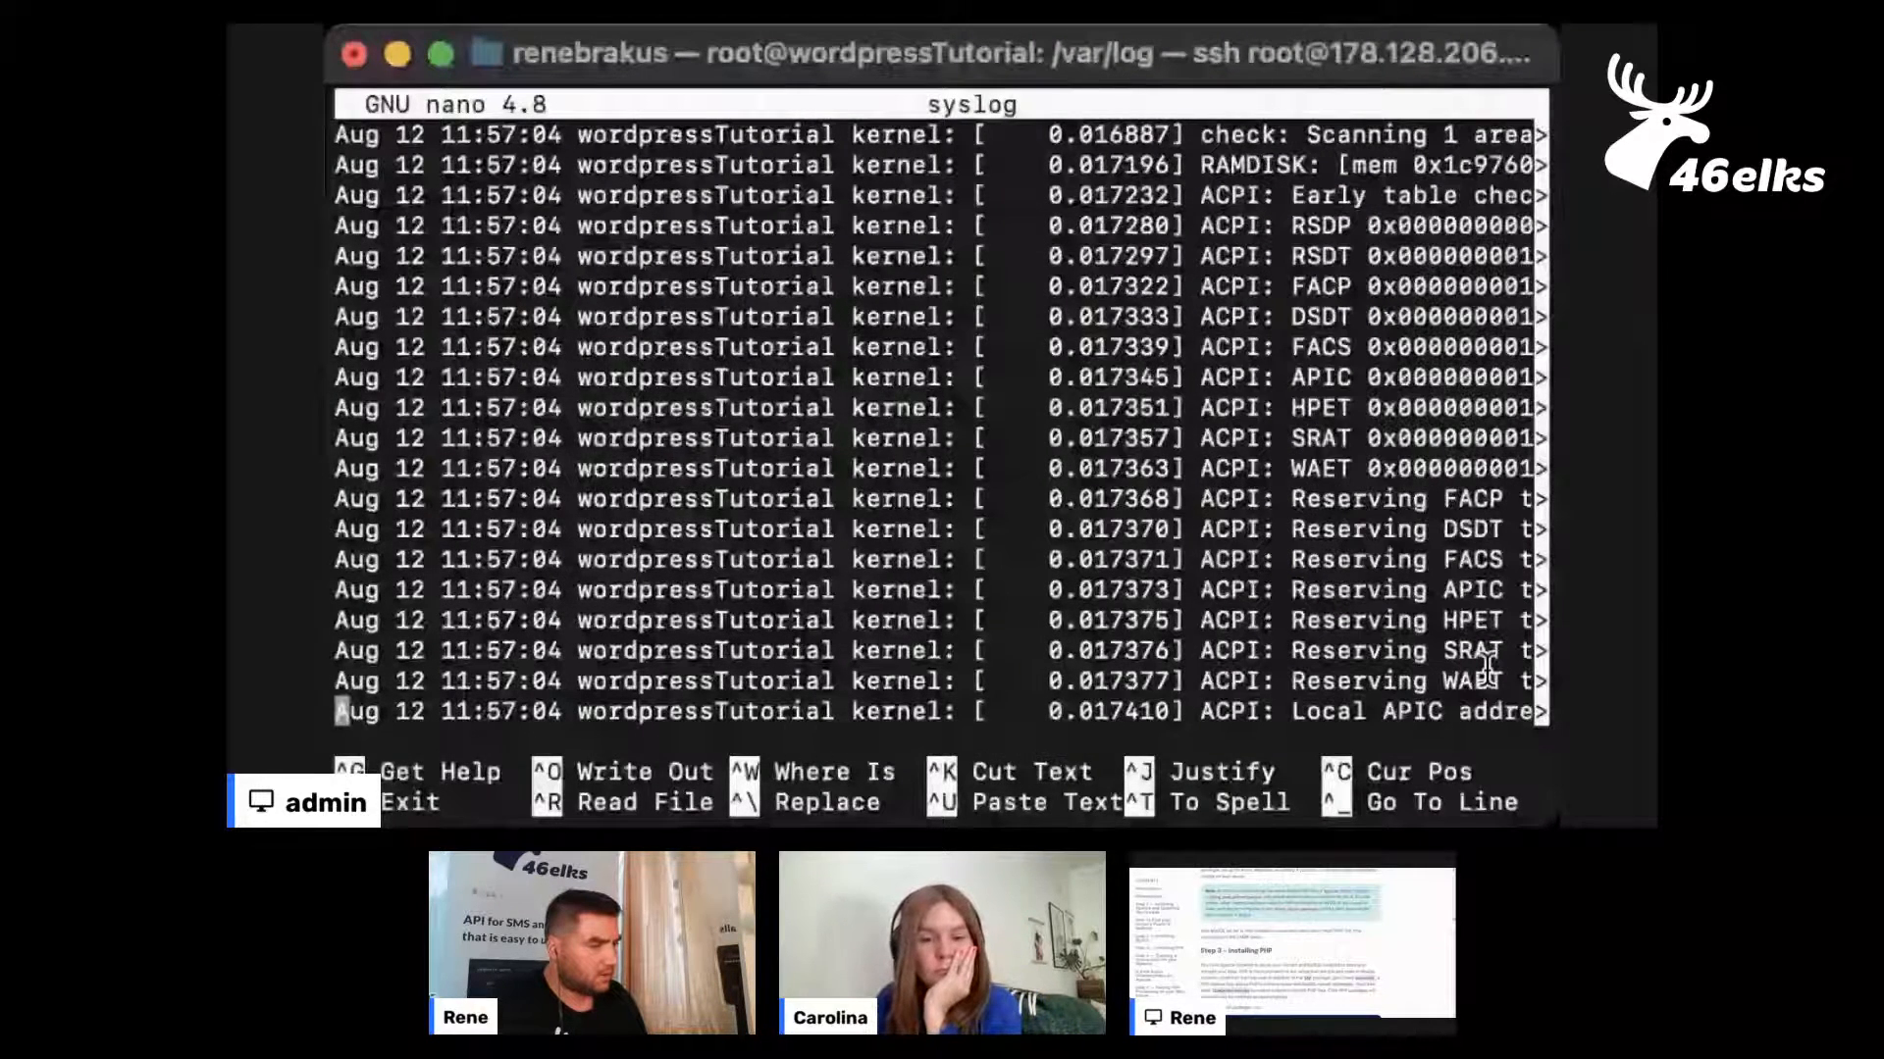
scroll(1487, 668, "down", 10)
scroll(1487, 668, "down", 10)
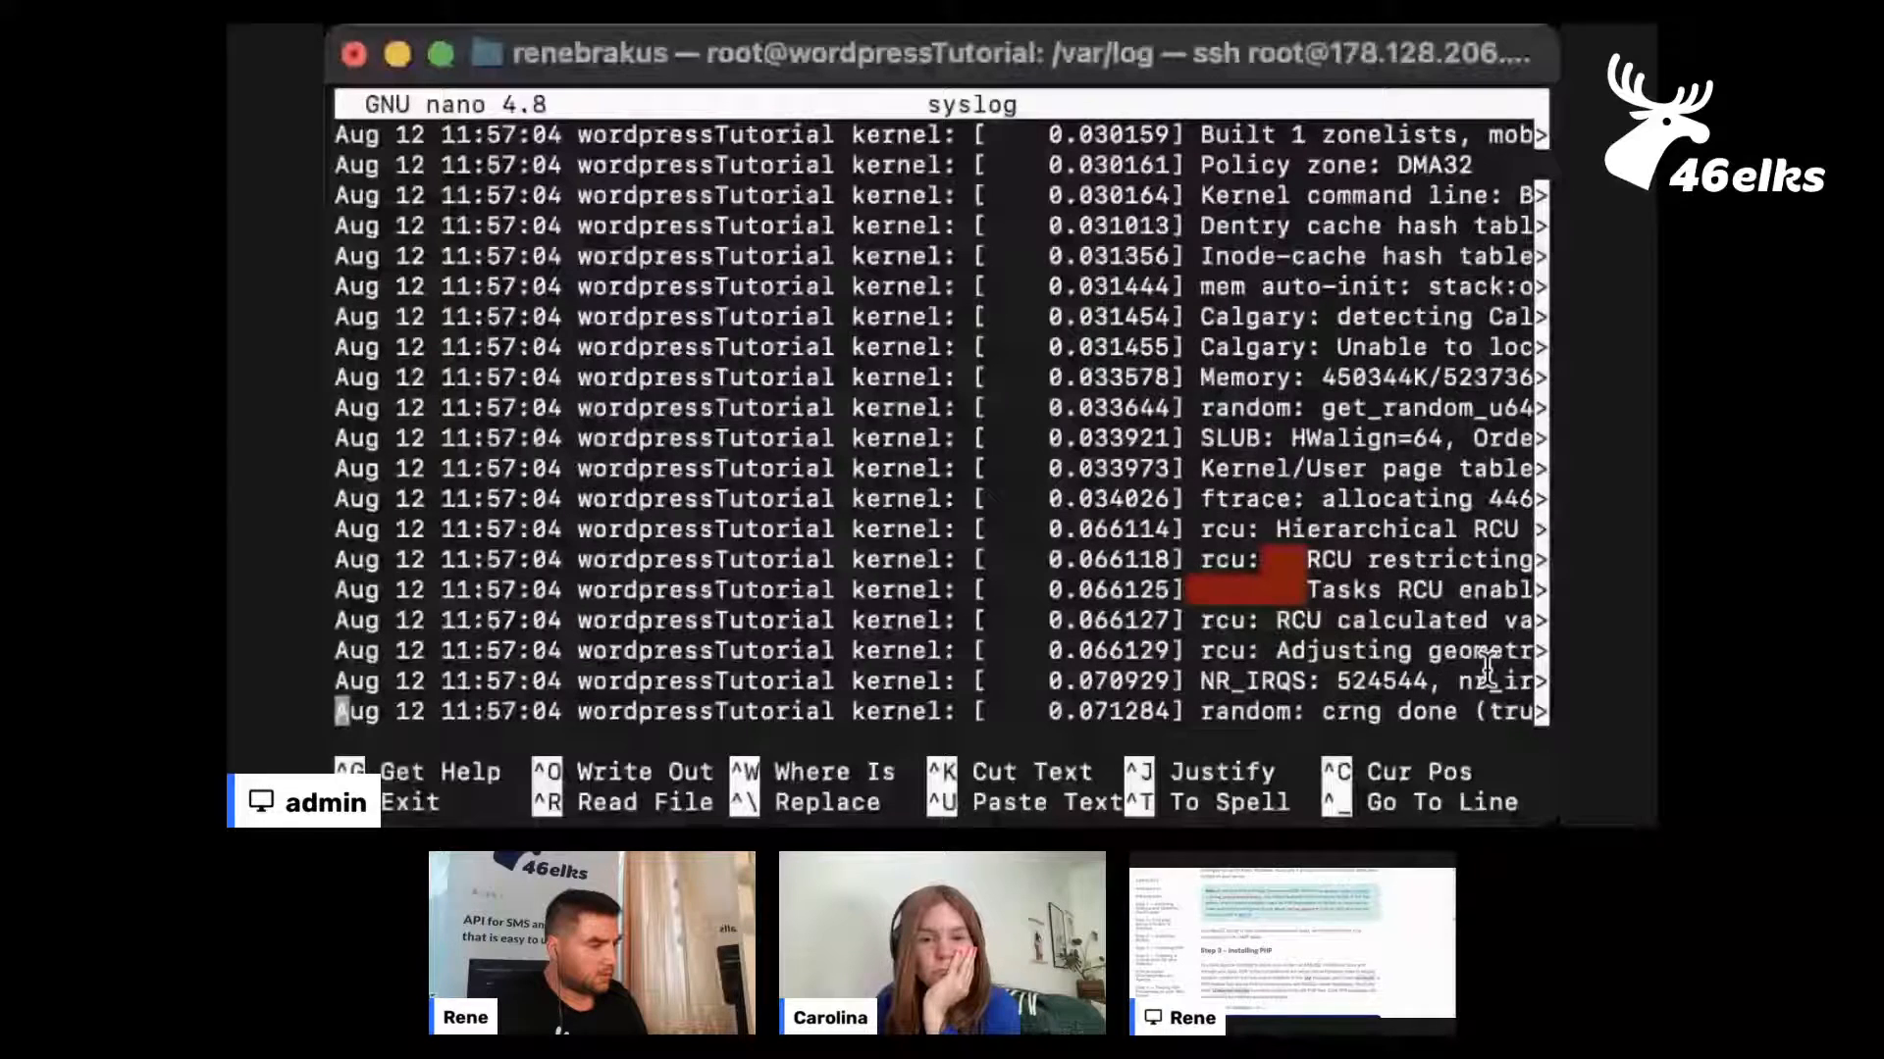
scroll(1487, 668, "down", 5)
scroll(1488, 668, "up", 4)
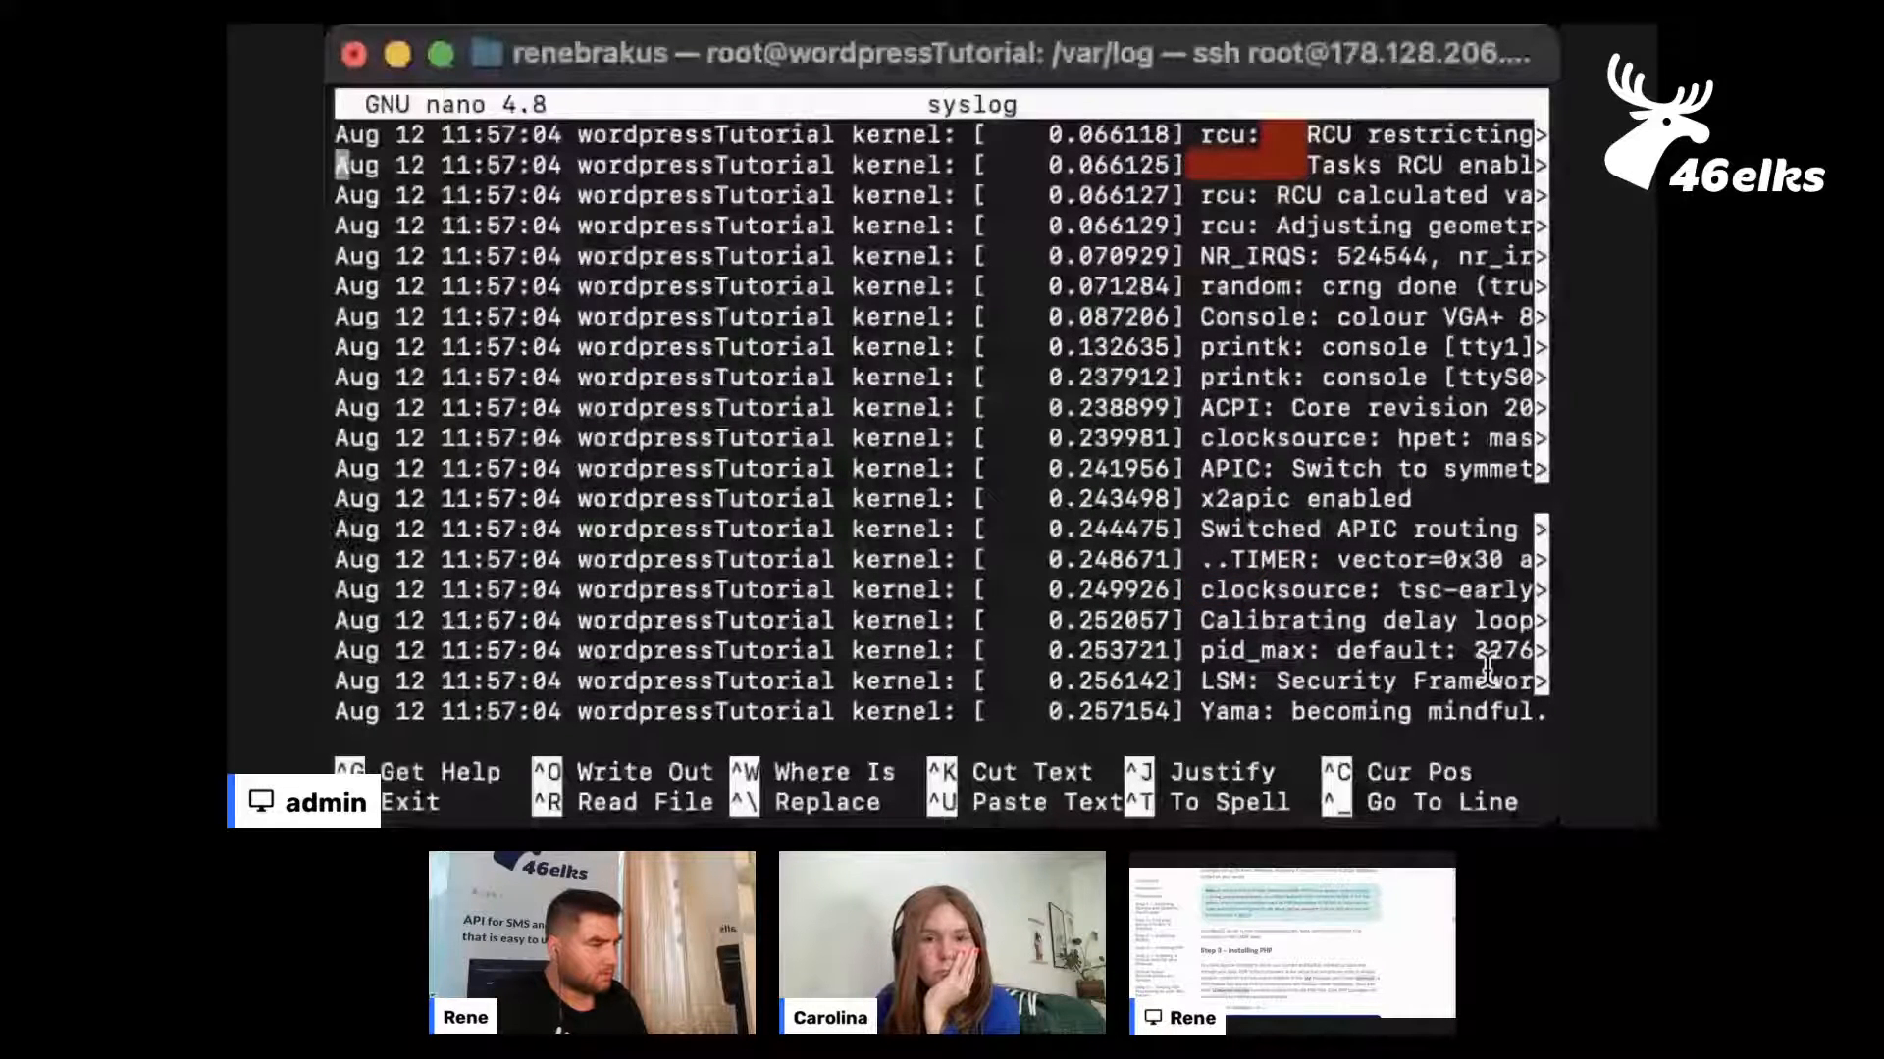
scroll(1487, 669, "down", 3)
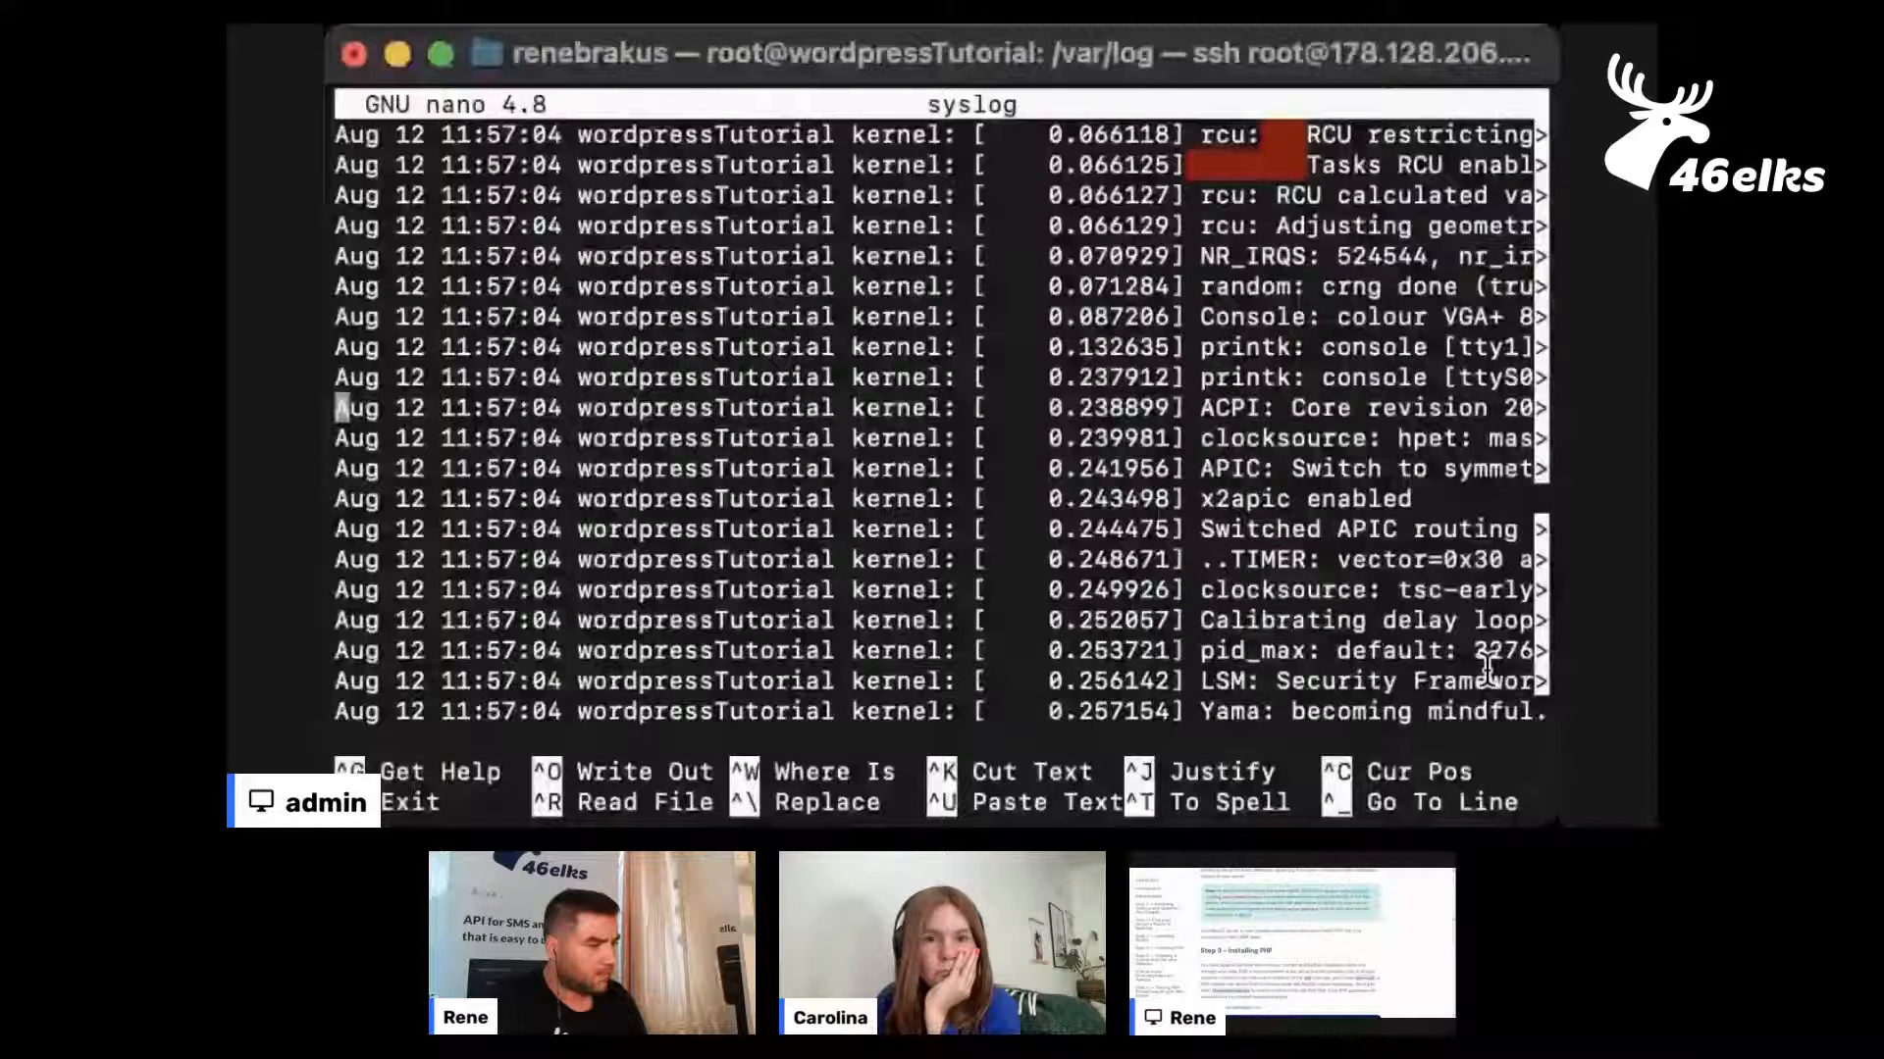
scroll(1487, 668, "down", 10)
scroll(1487, 668, "down", 4)
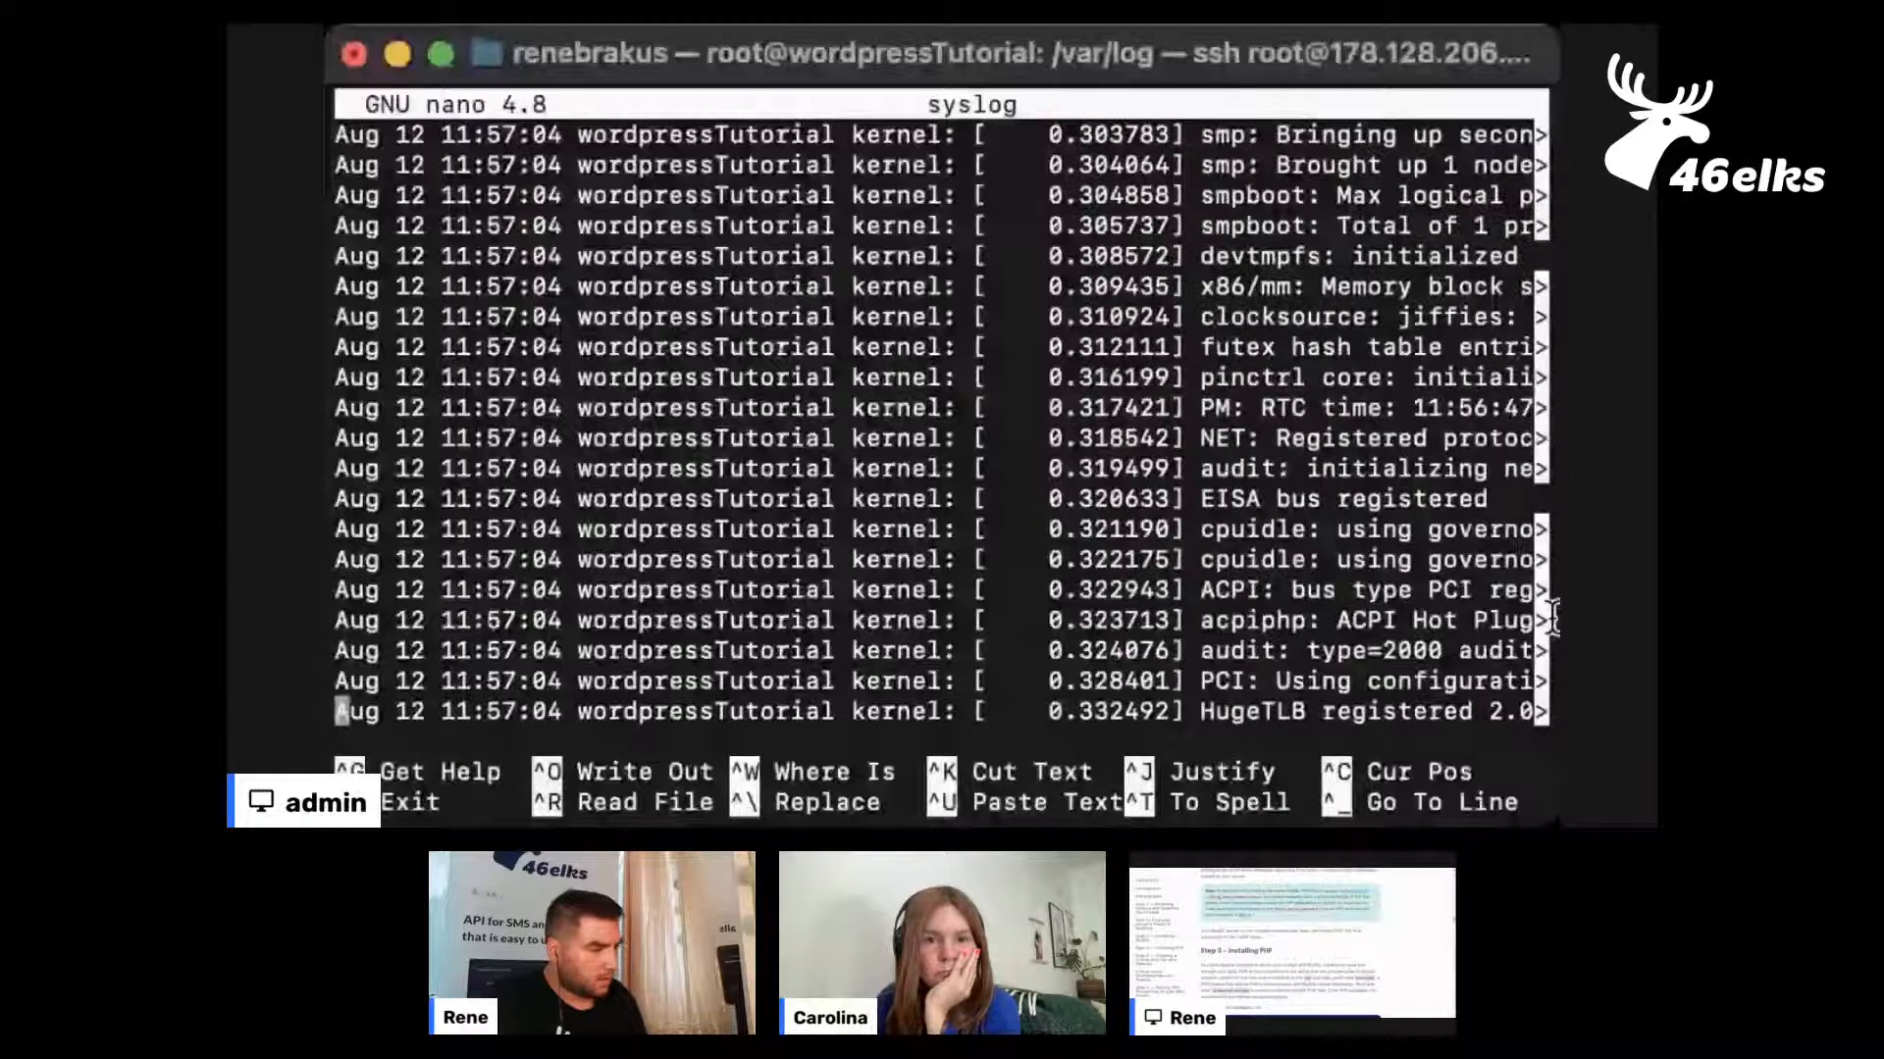
scroll(1354, 500, "down", 15)
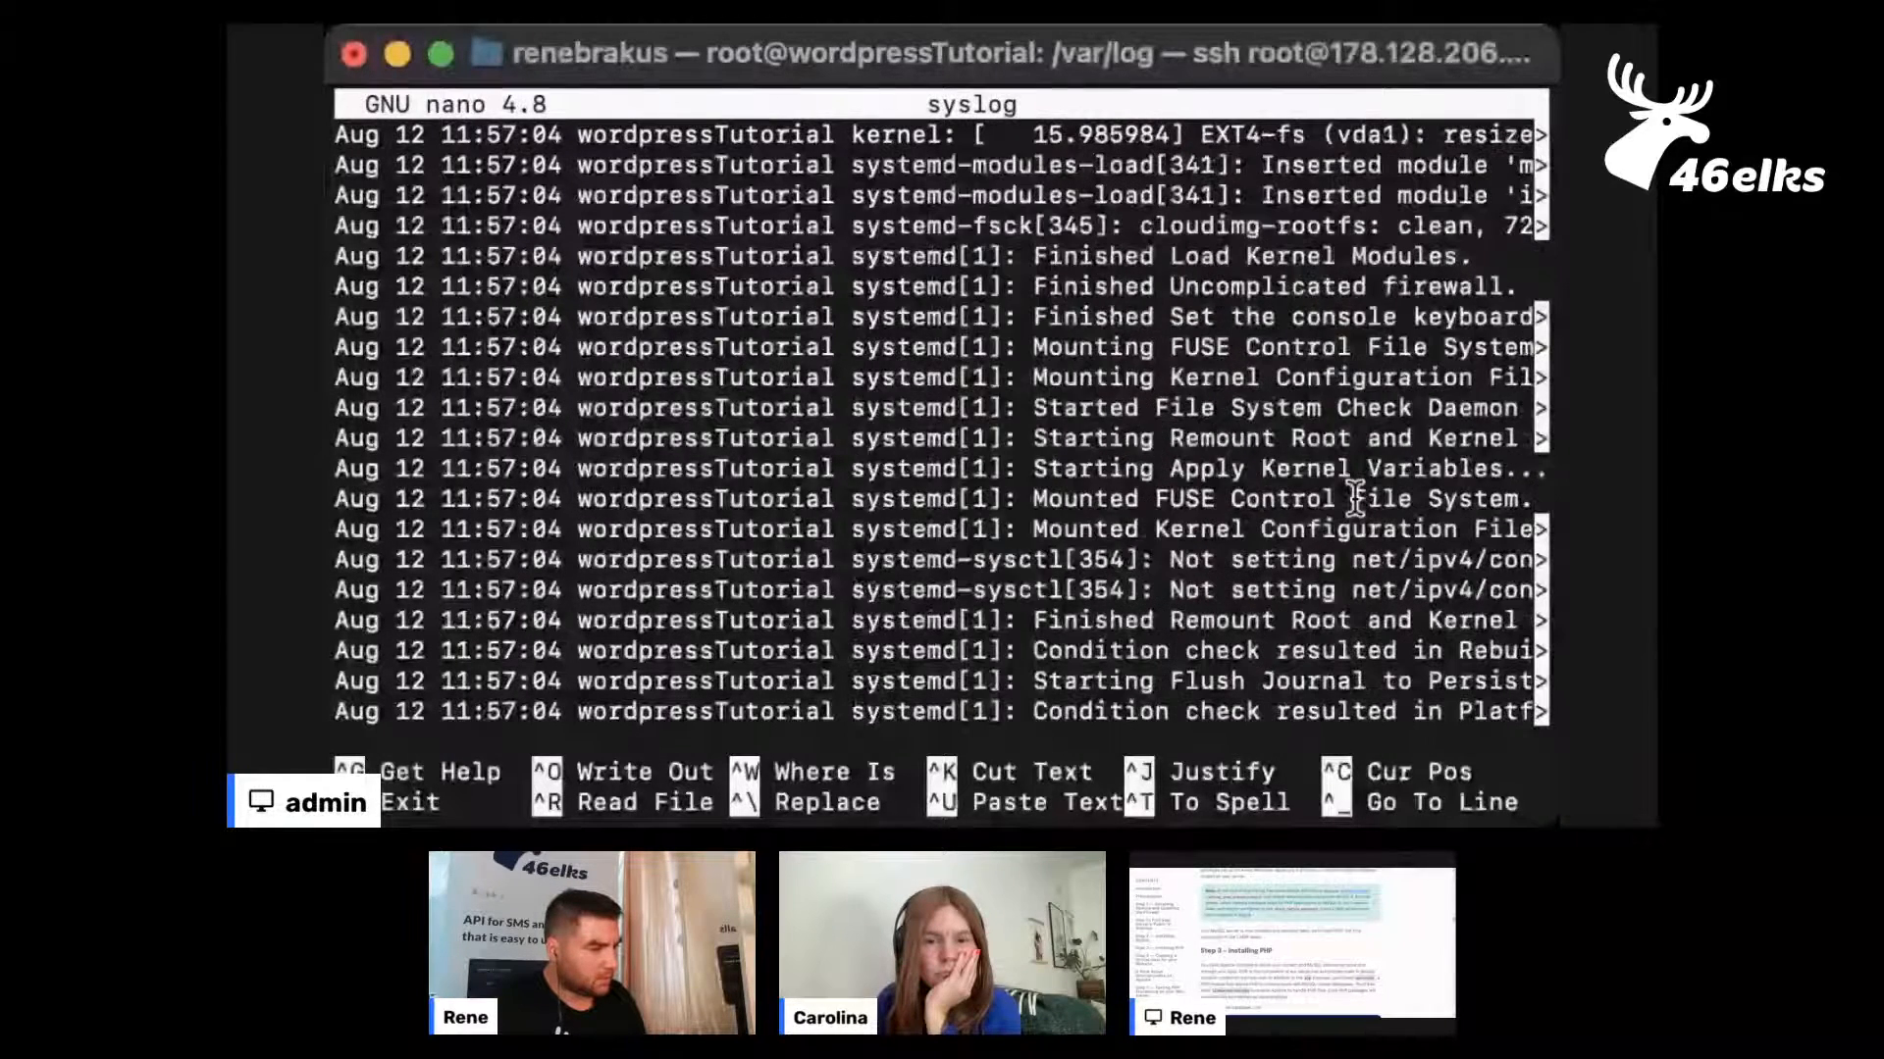
scroll(1354, 500, "down", 10)
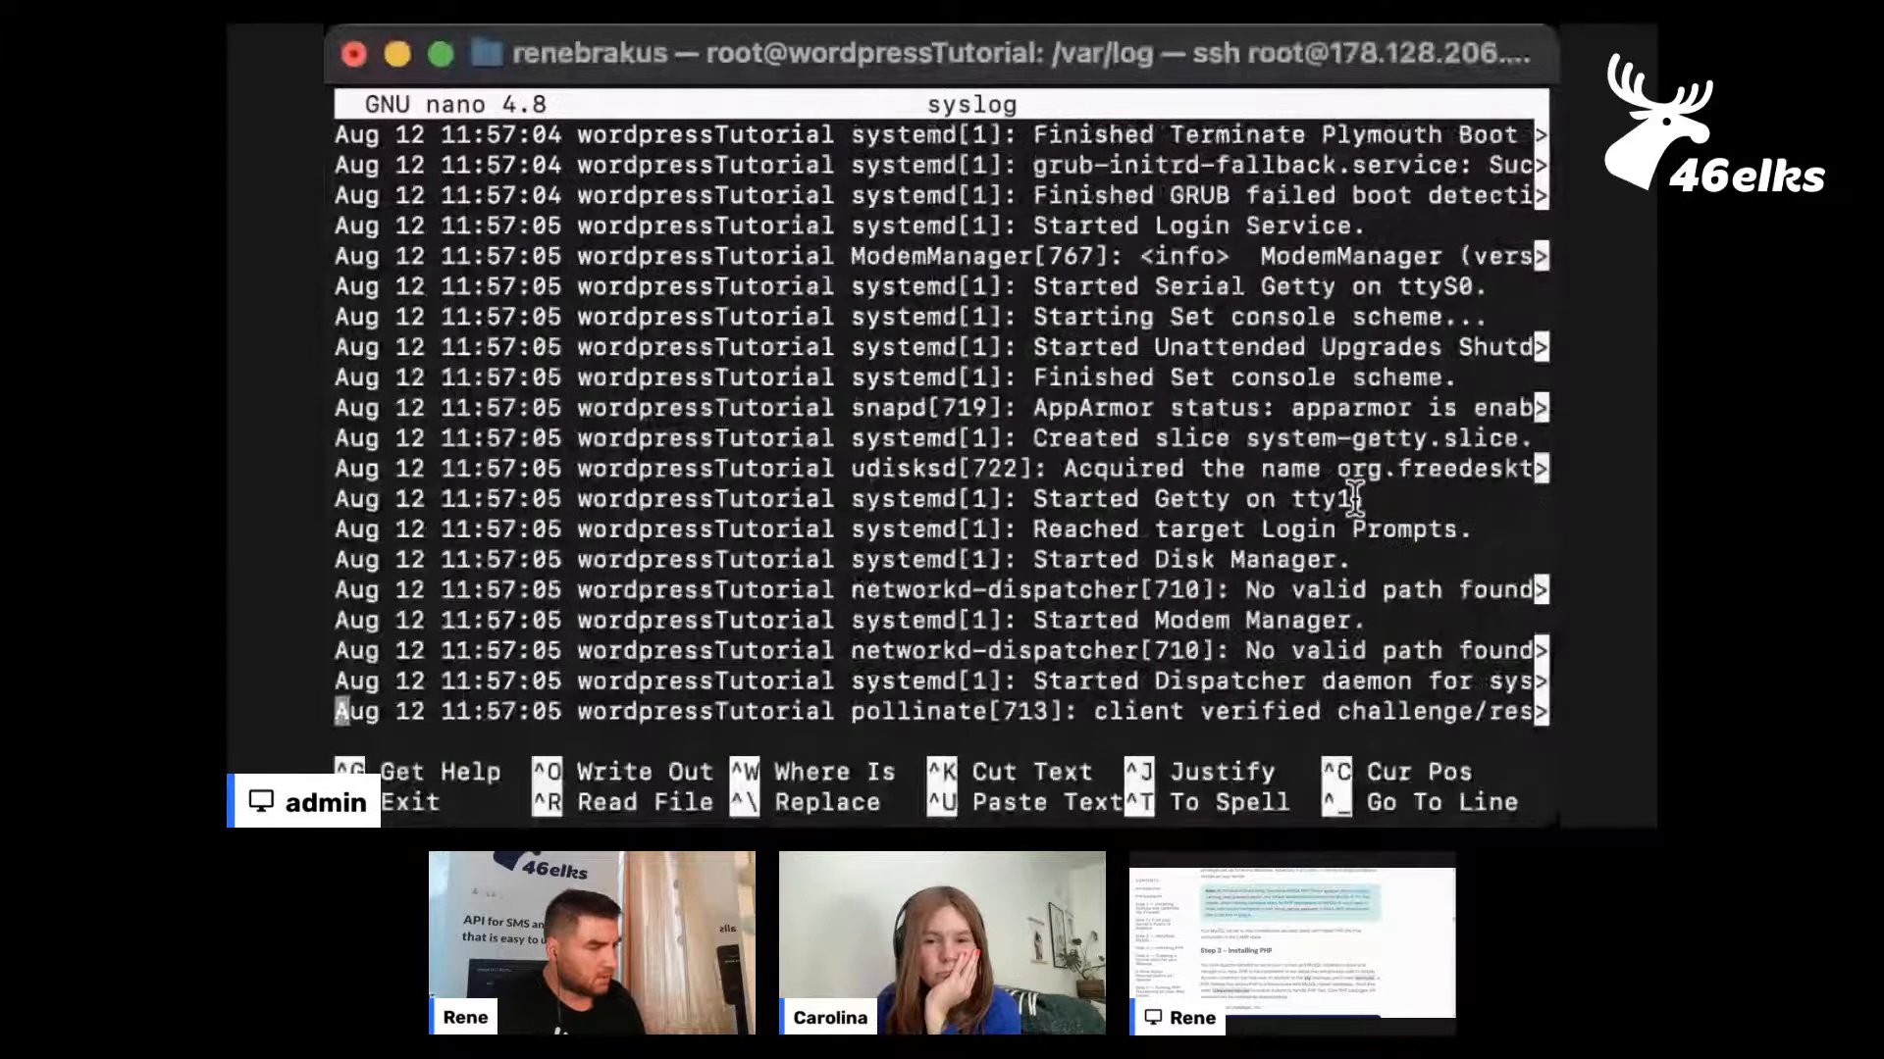
Read on through syslog to the 12:36 entries, checking the kernel and mysql.service messages along the way
scroll(1354, 500, "down", 20)
scroll(1354, 501, "down", 15)
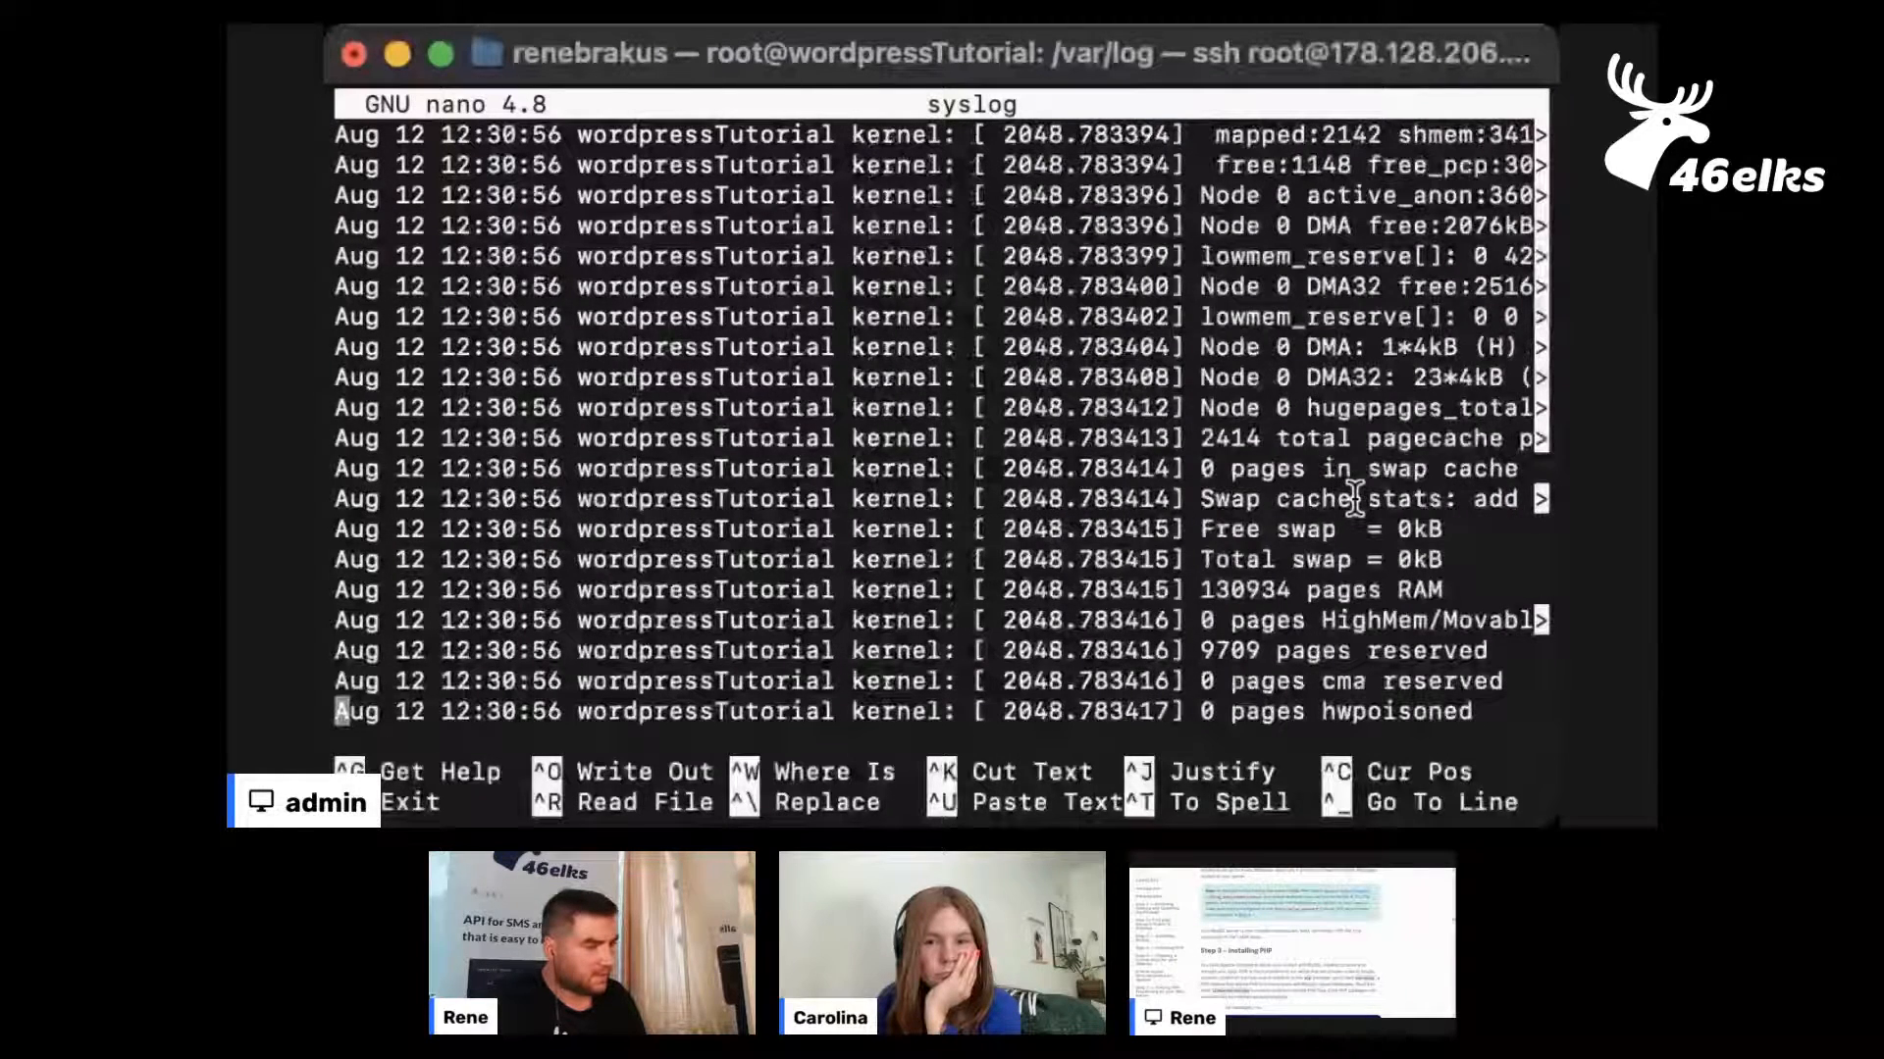
scroll(1354, 501, "down", 15)
scroll(1354, 500, "down", 20)
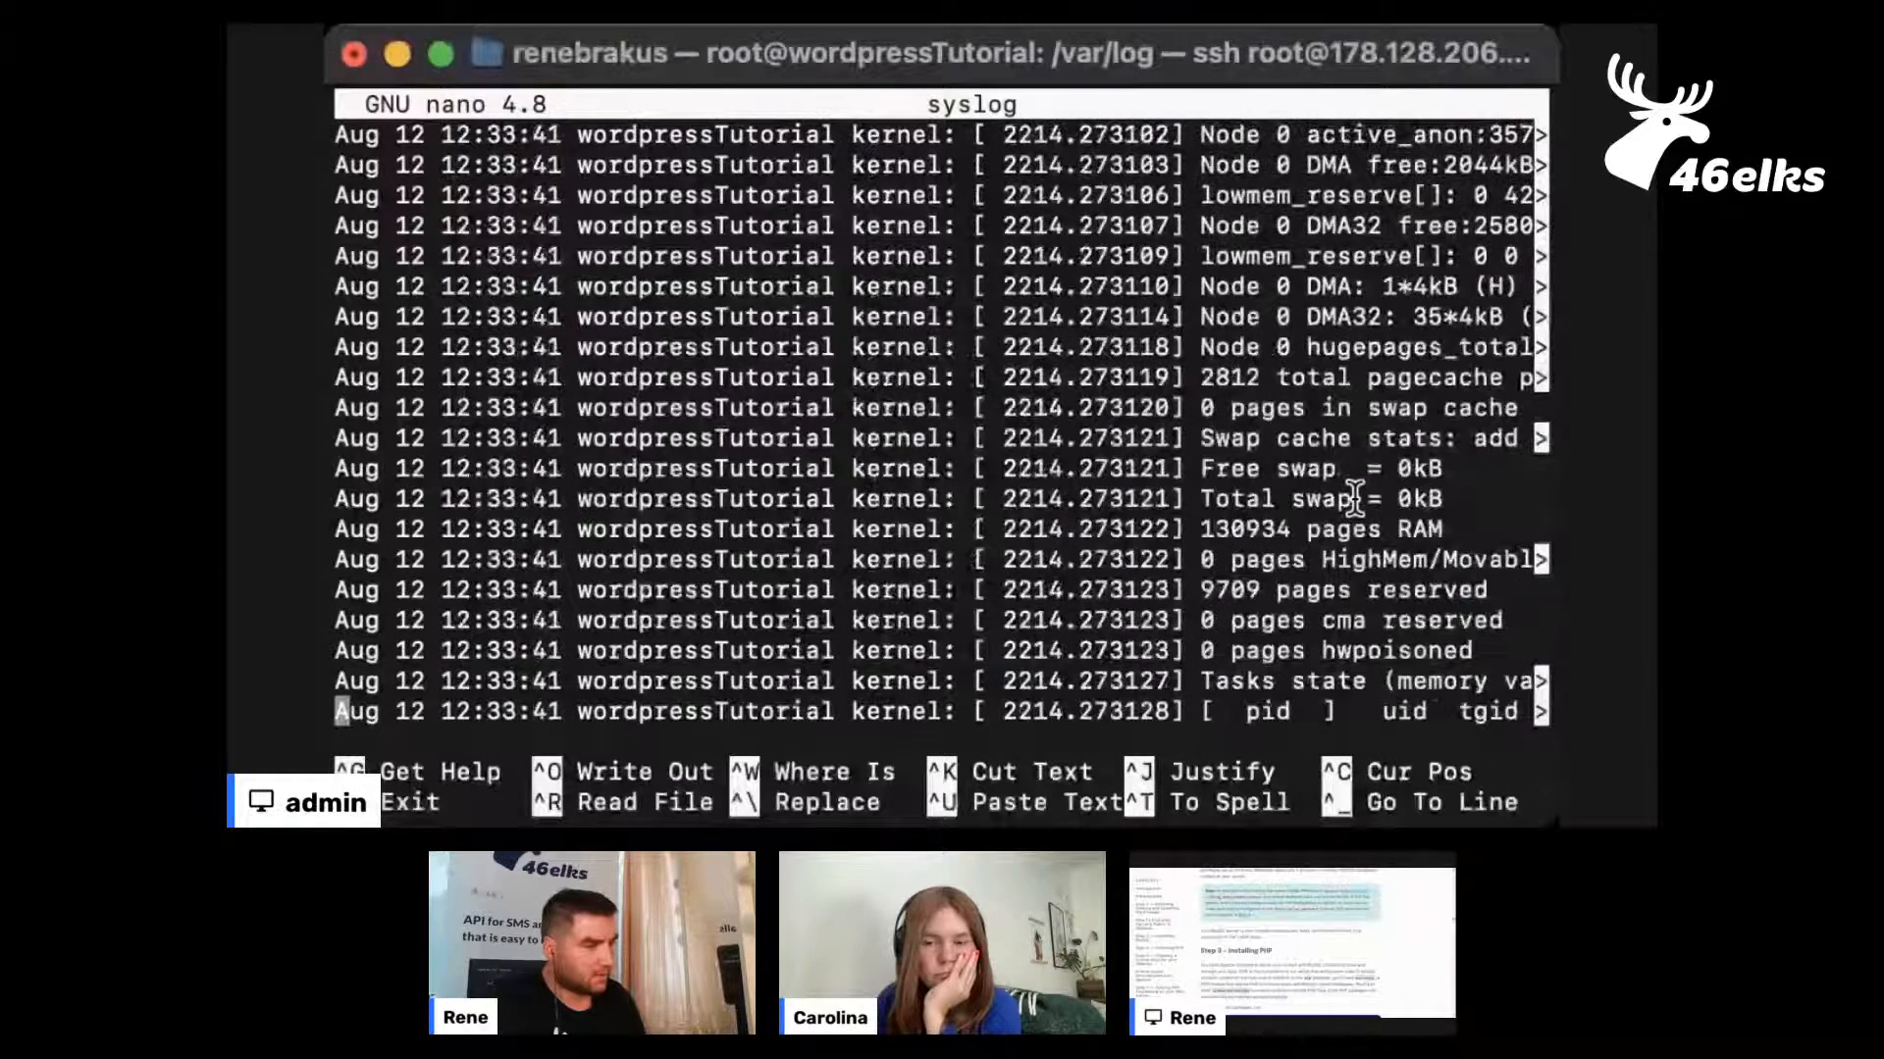
scroll(1354, 498, "down", 15)
scroll(1354, 498, "down", 15)
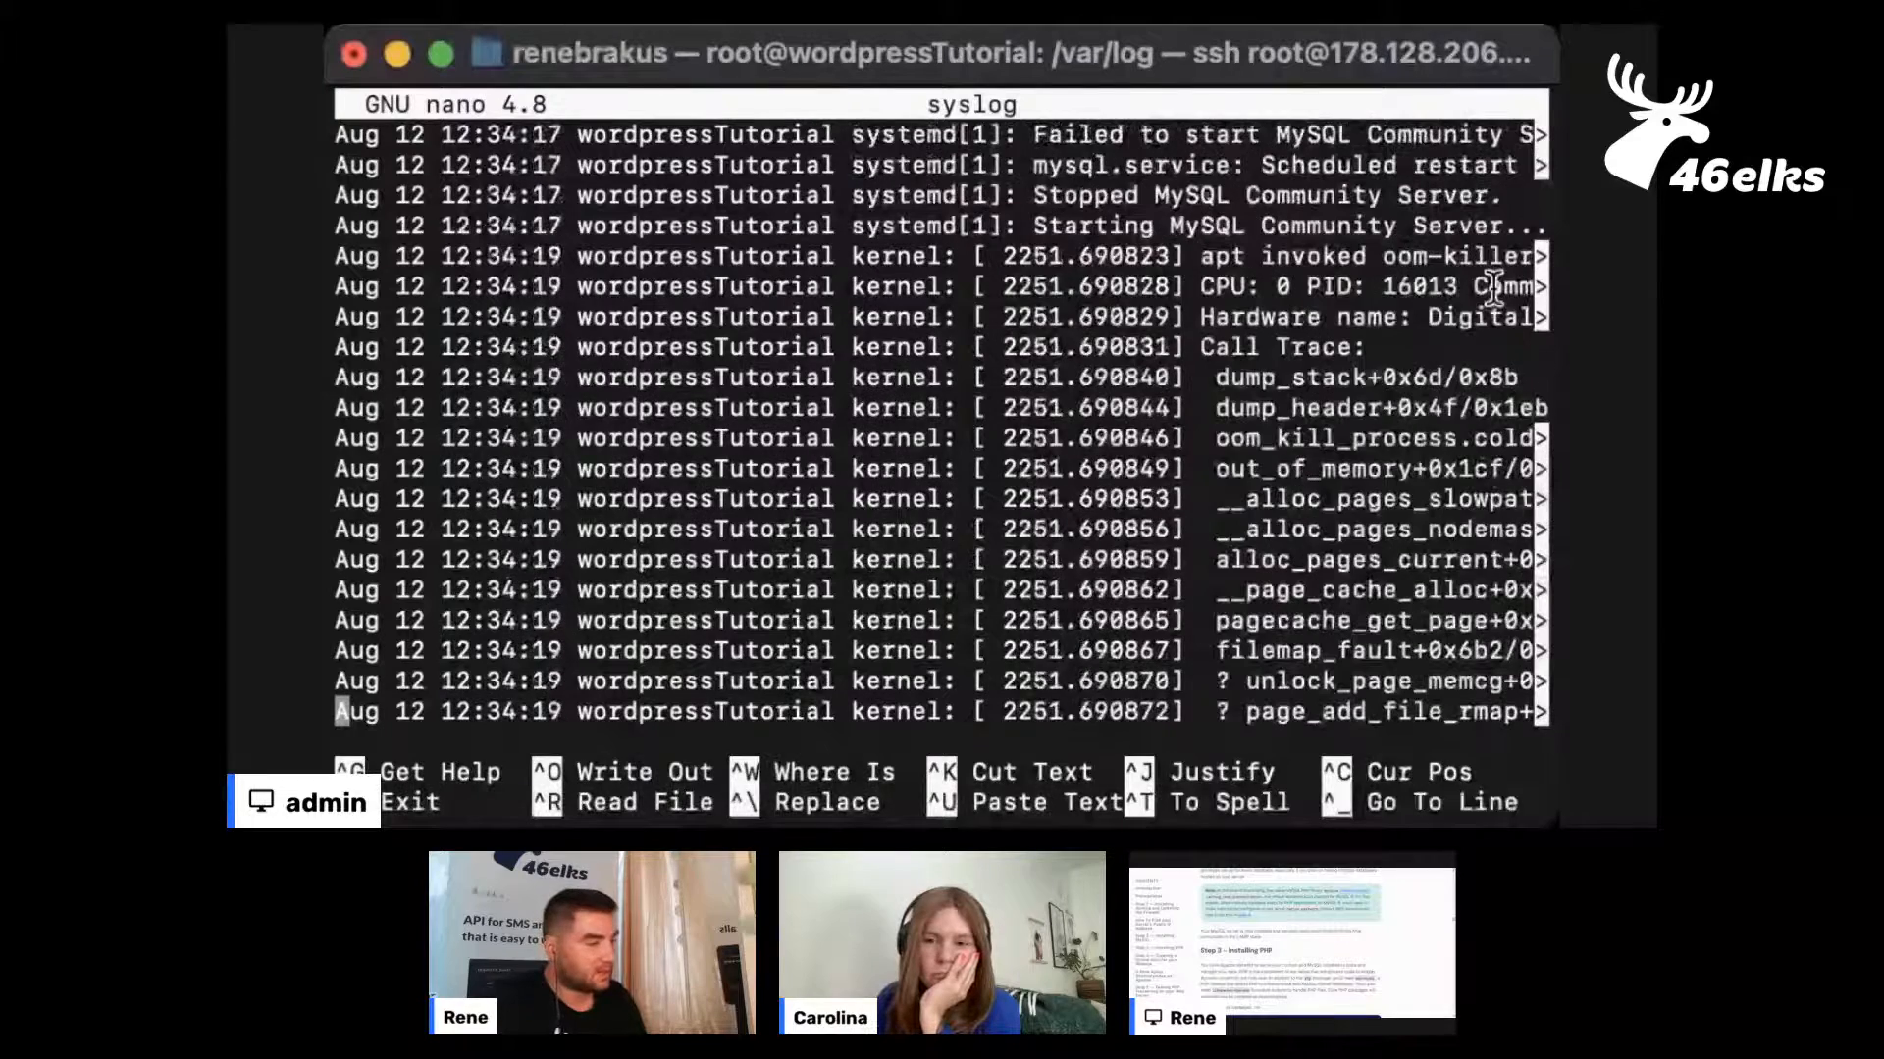
scroll(1374, 309, "down", 15)
scroll(1261, 328, "down", 15)
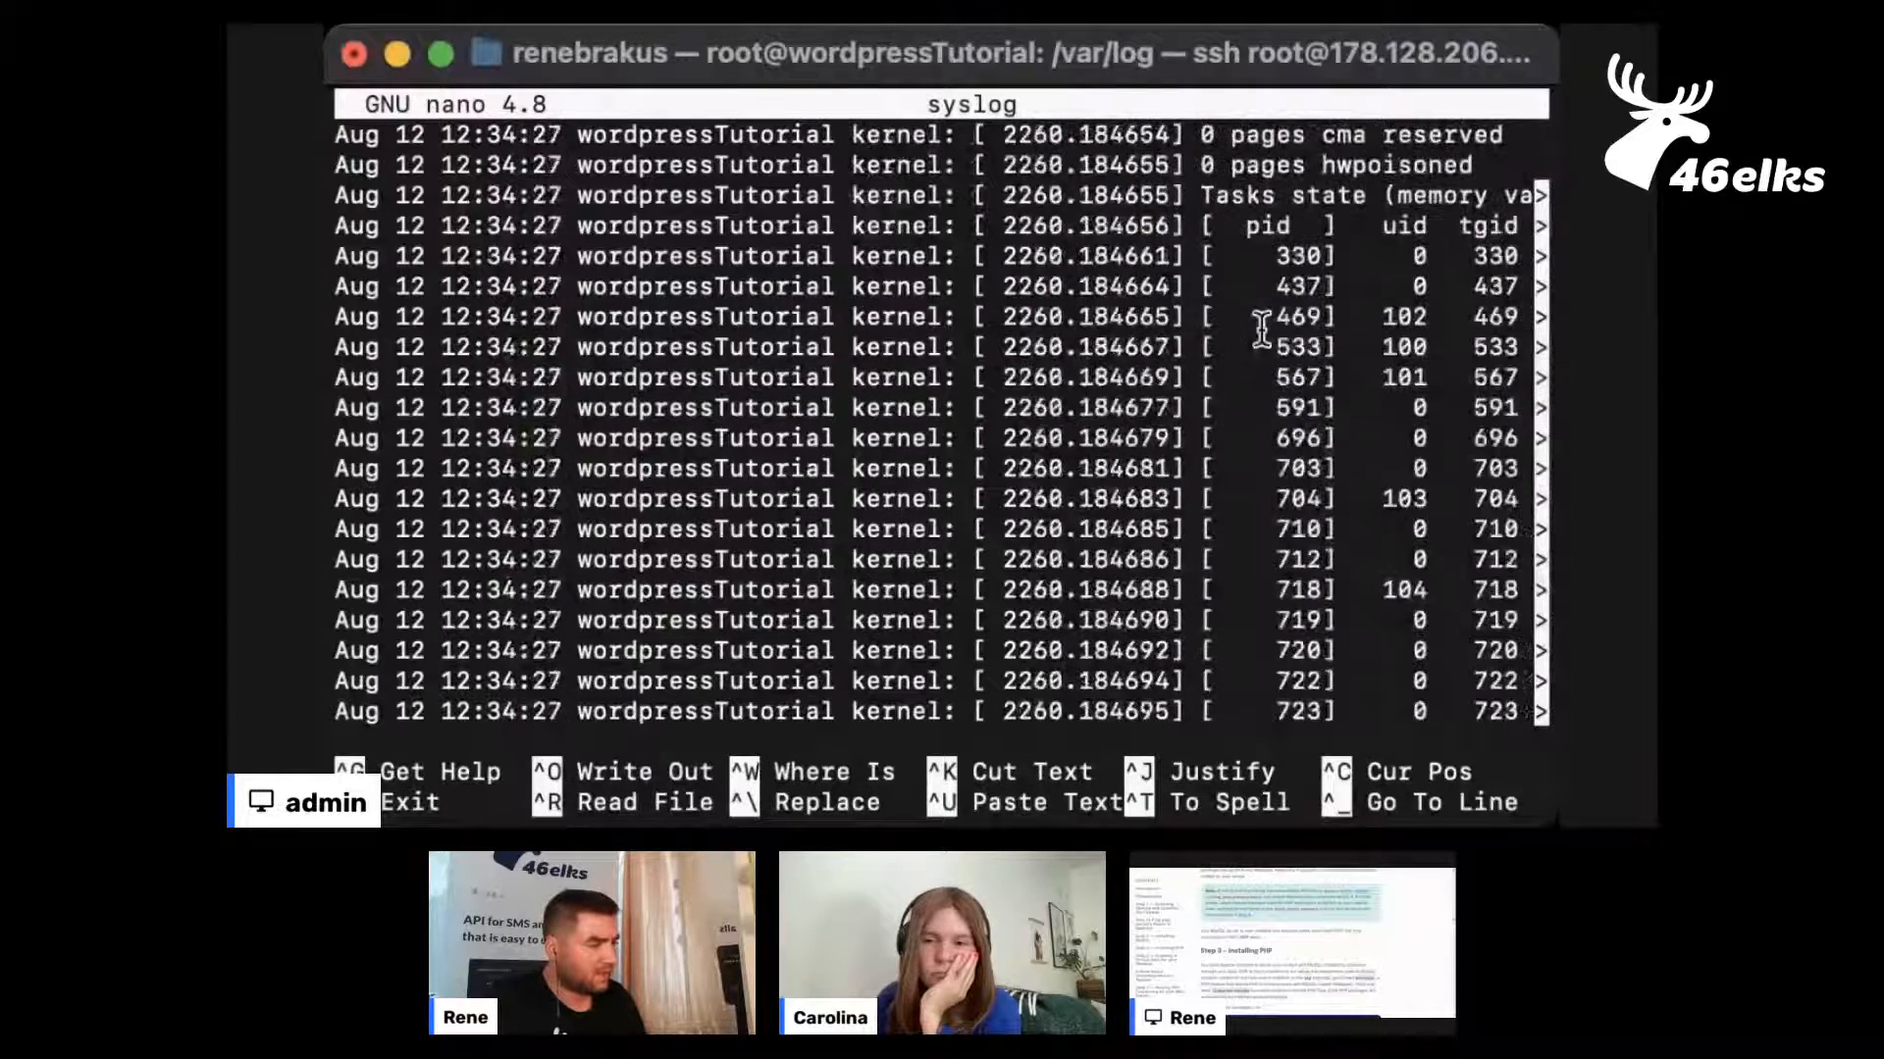
scroll(1261, 328, "down", 15)
scroll(1260, 329, "down", 15)
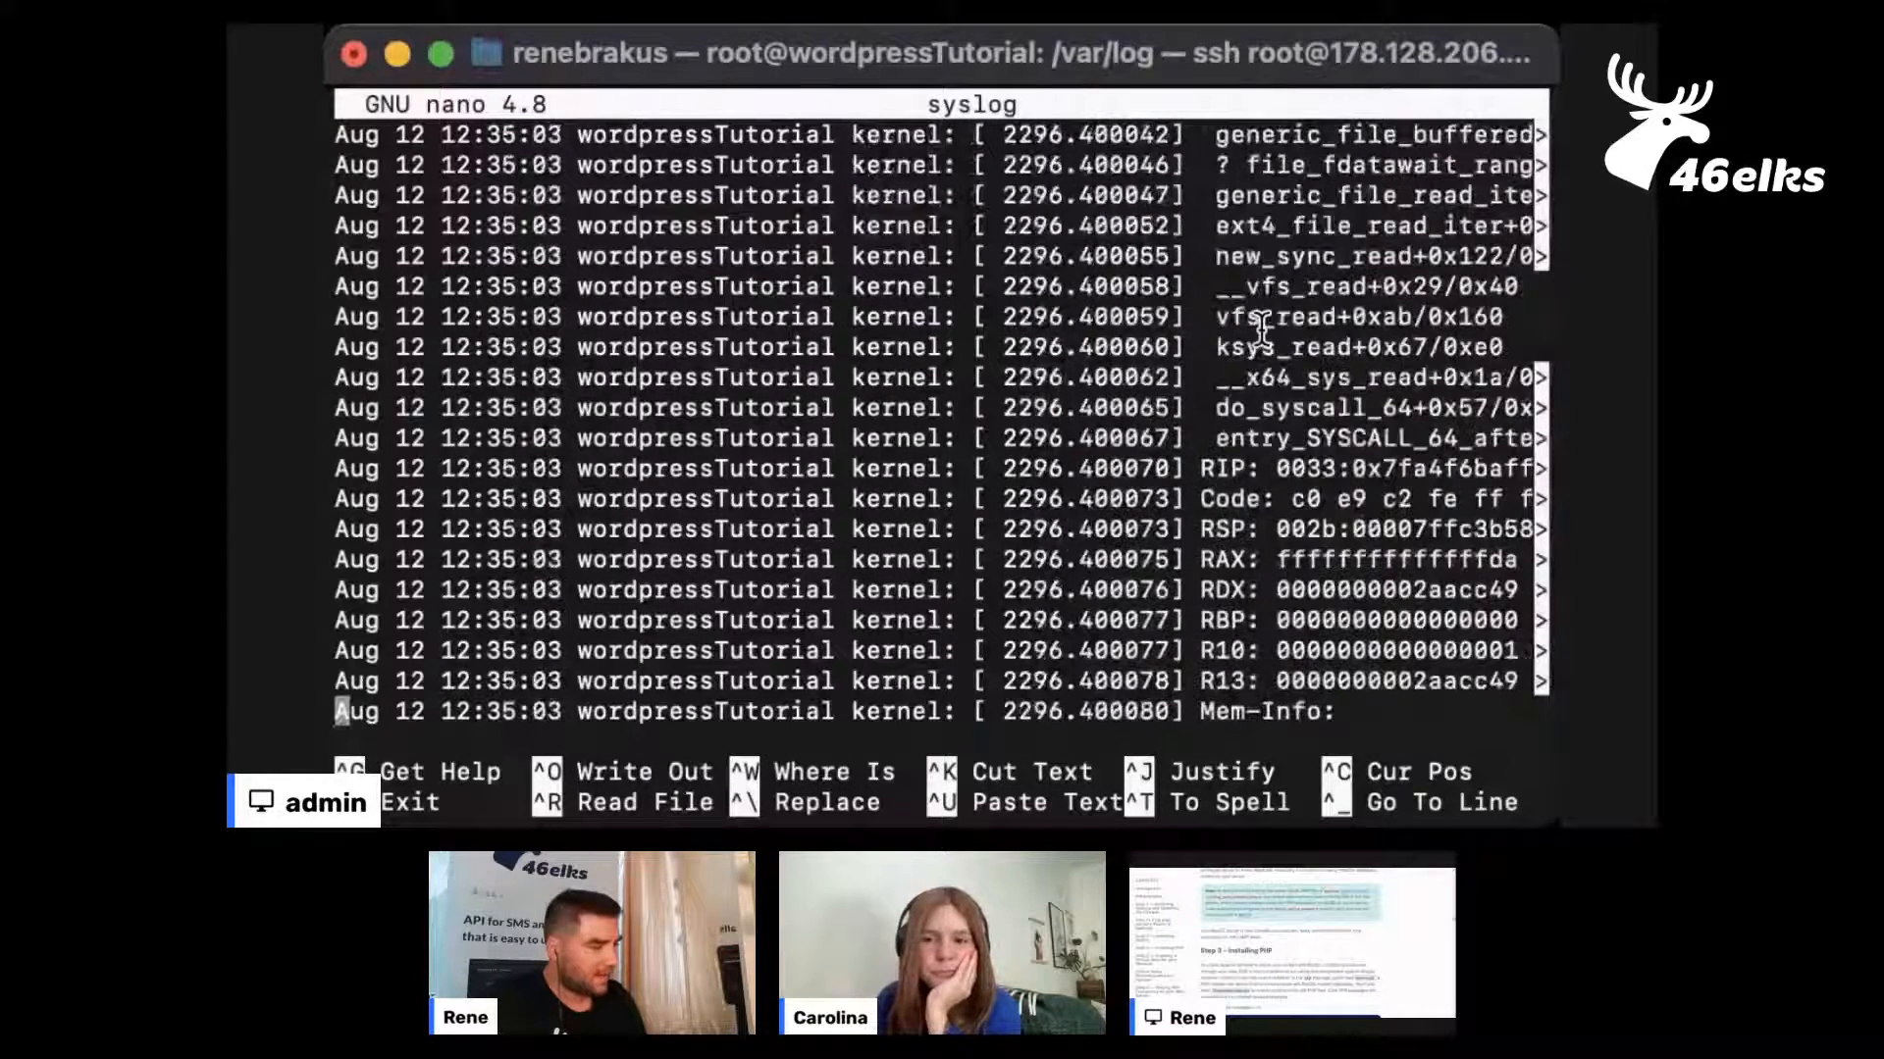
scroll(1260, 328, "down", 15)
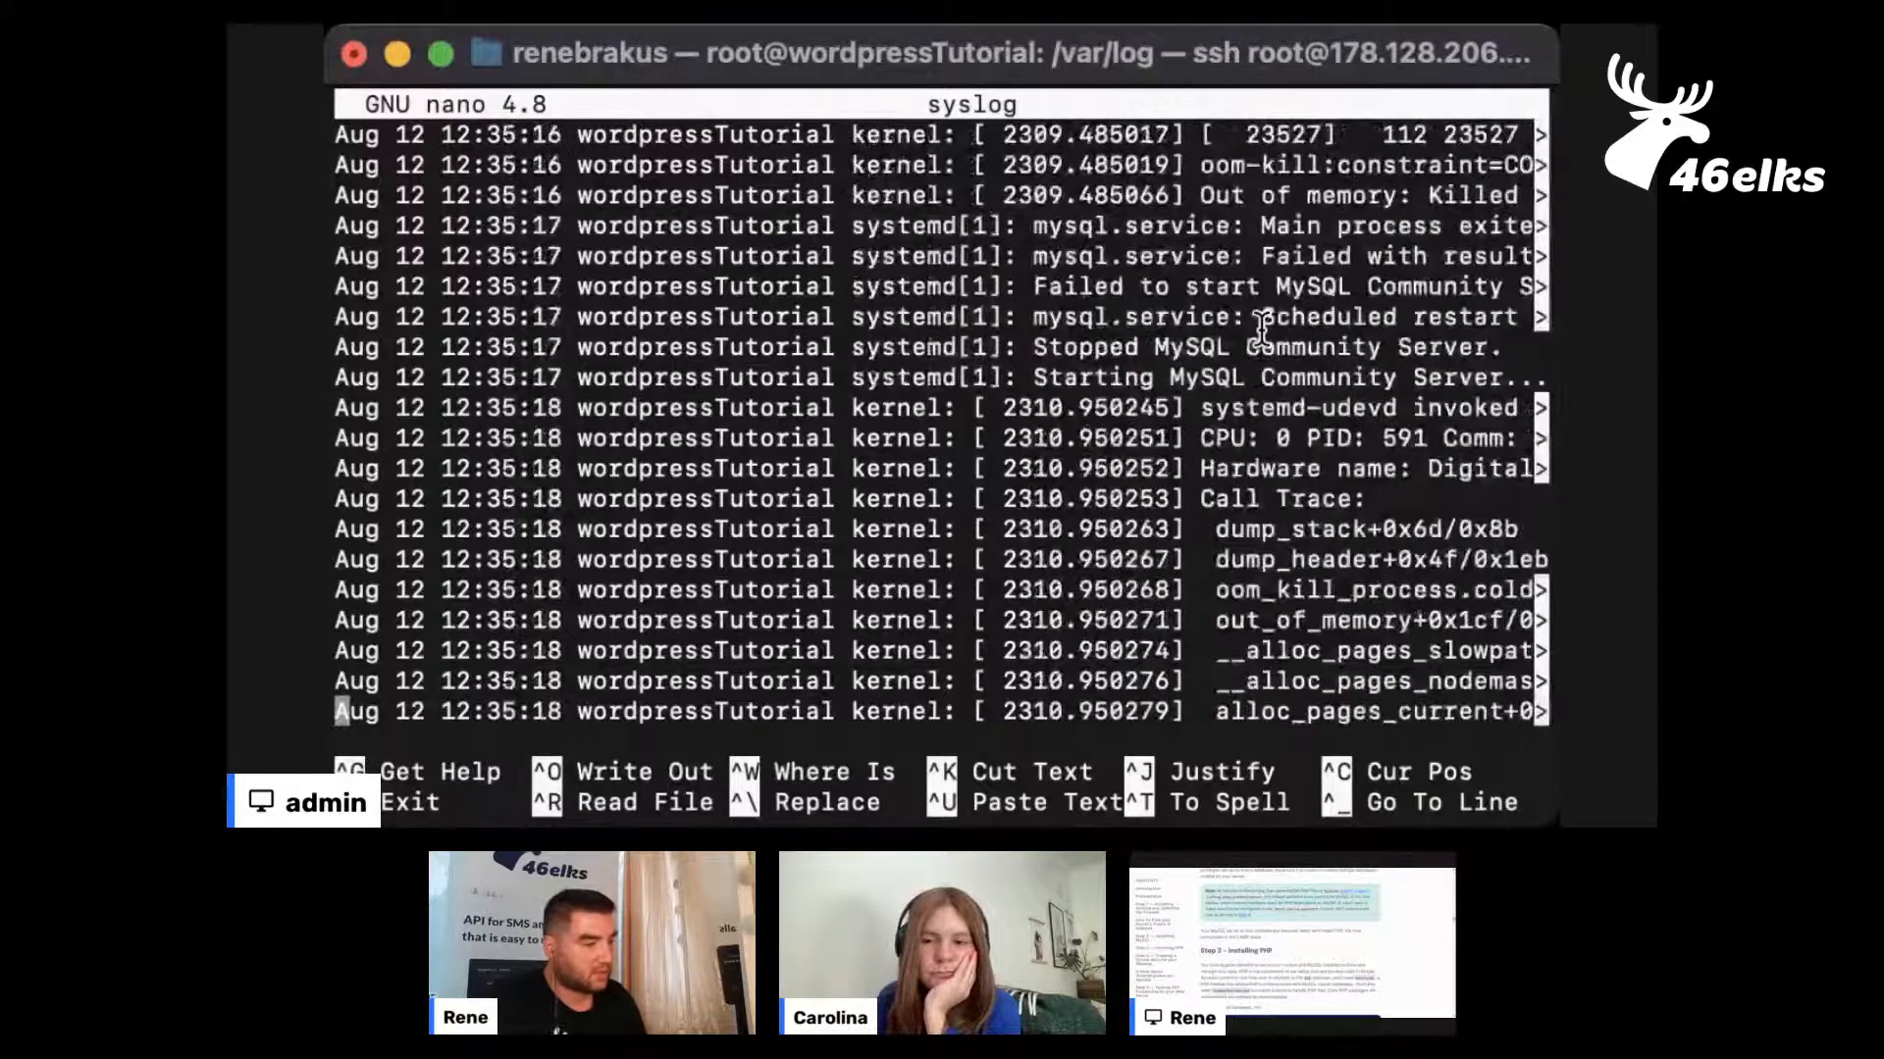
scroll(1261, 329, "down", 15)
Go back to the 12:36:13 mysql.service entries and read the cut-off end of the "Failed with result" line
scroll(1260, 329, "up", 15)
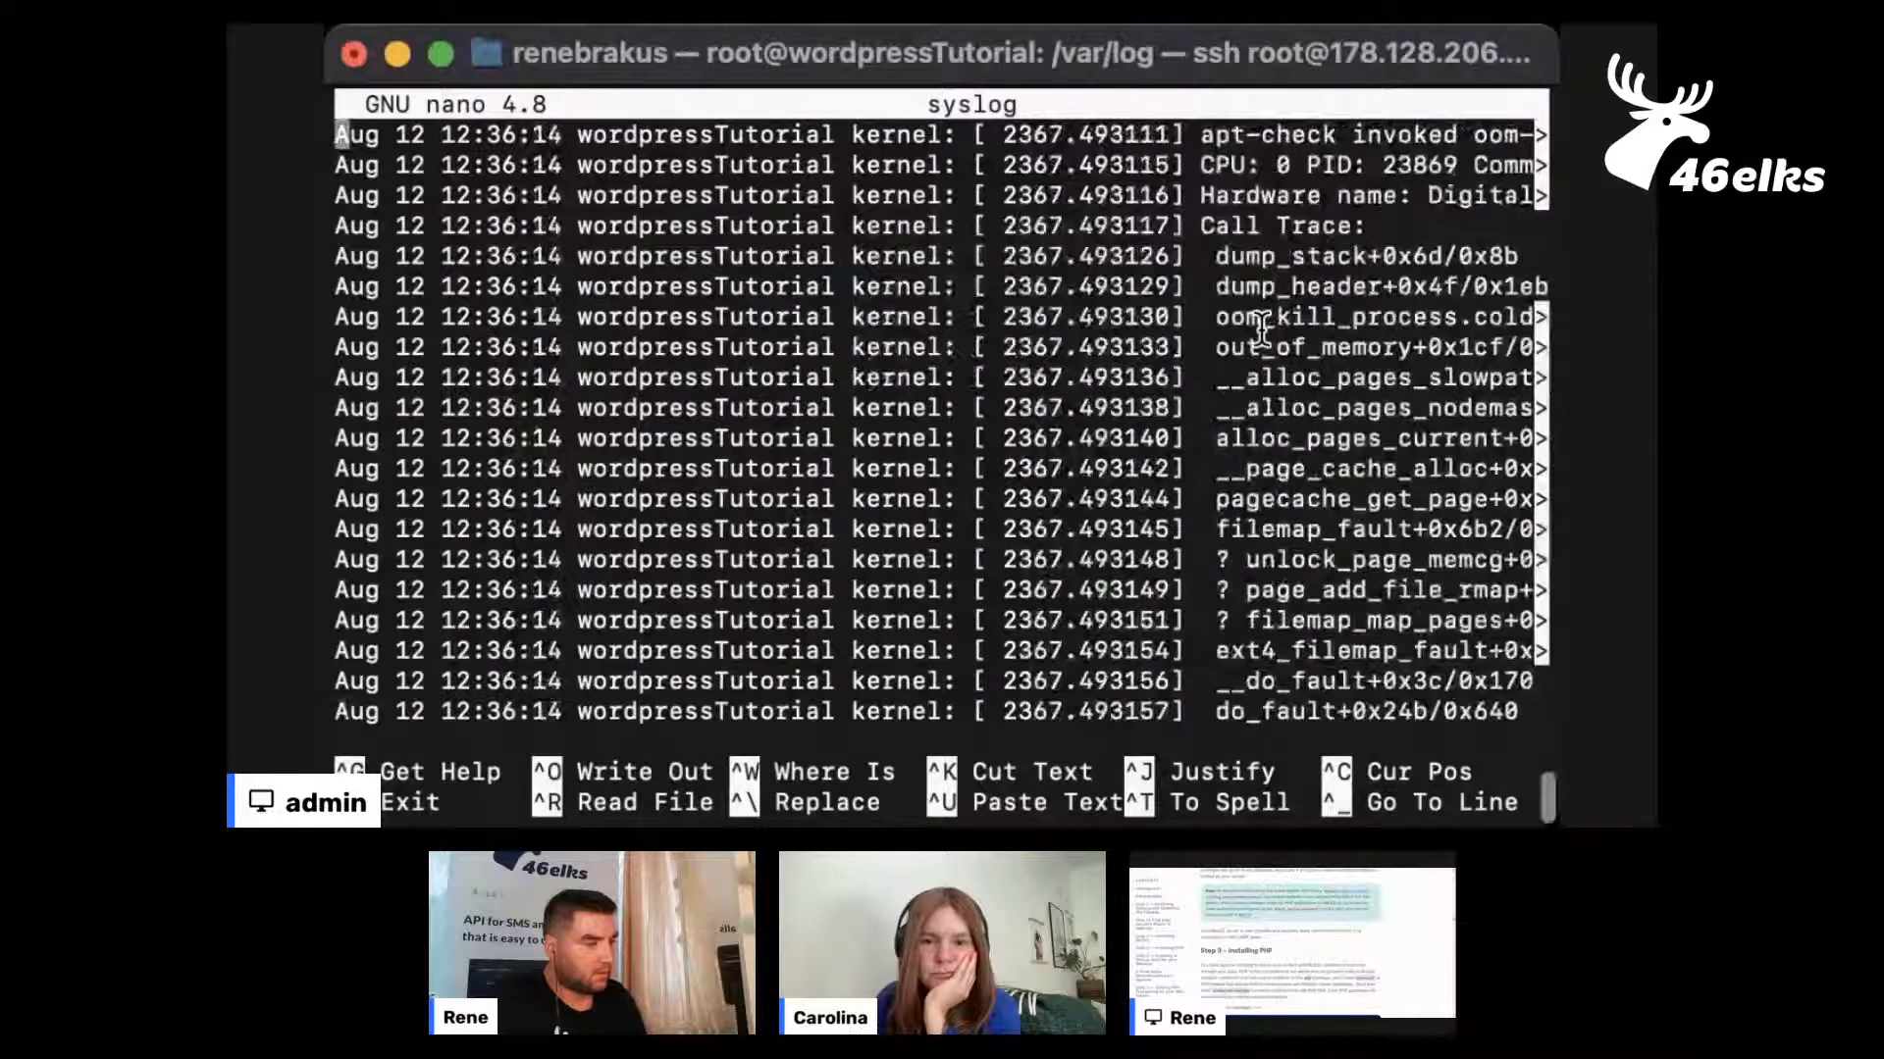
scroll(1260, 329, "up", 15)
scroll(1261, 329, "down", 15)
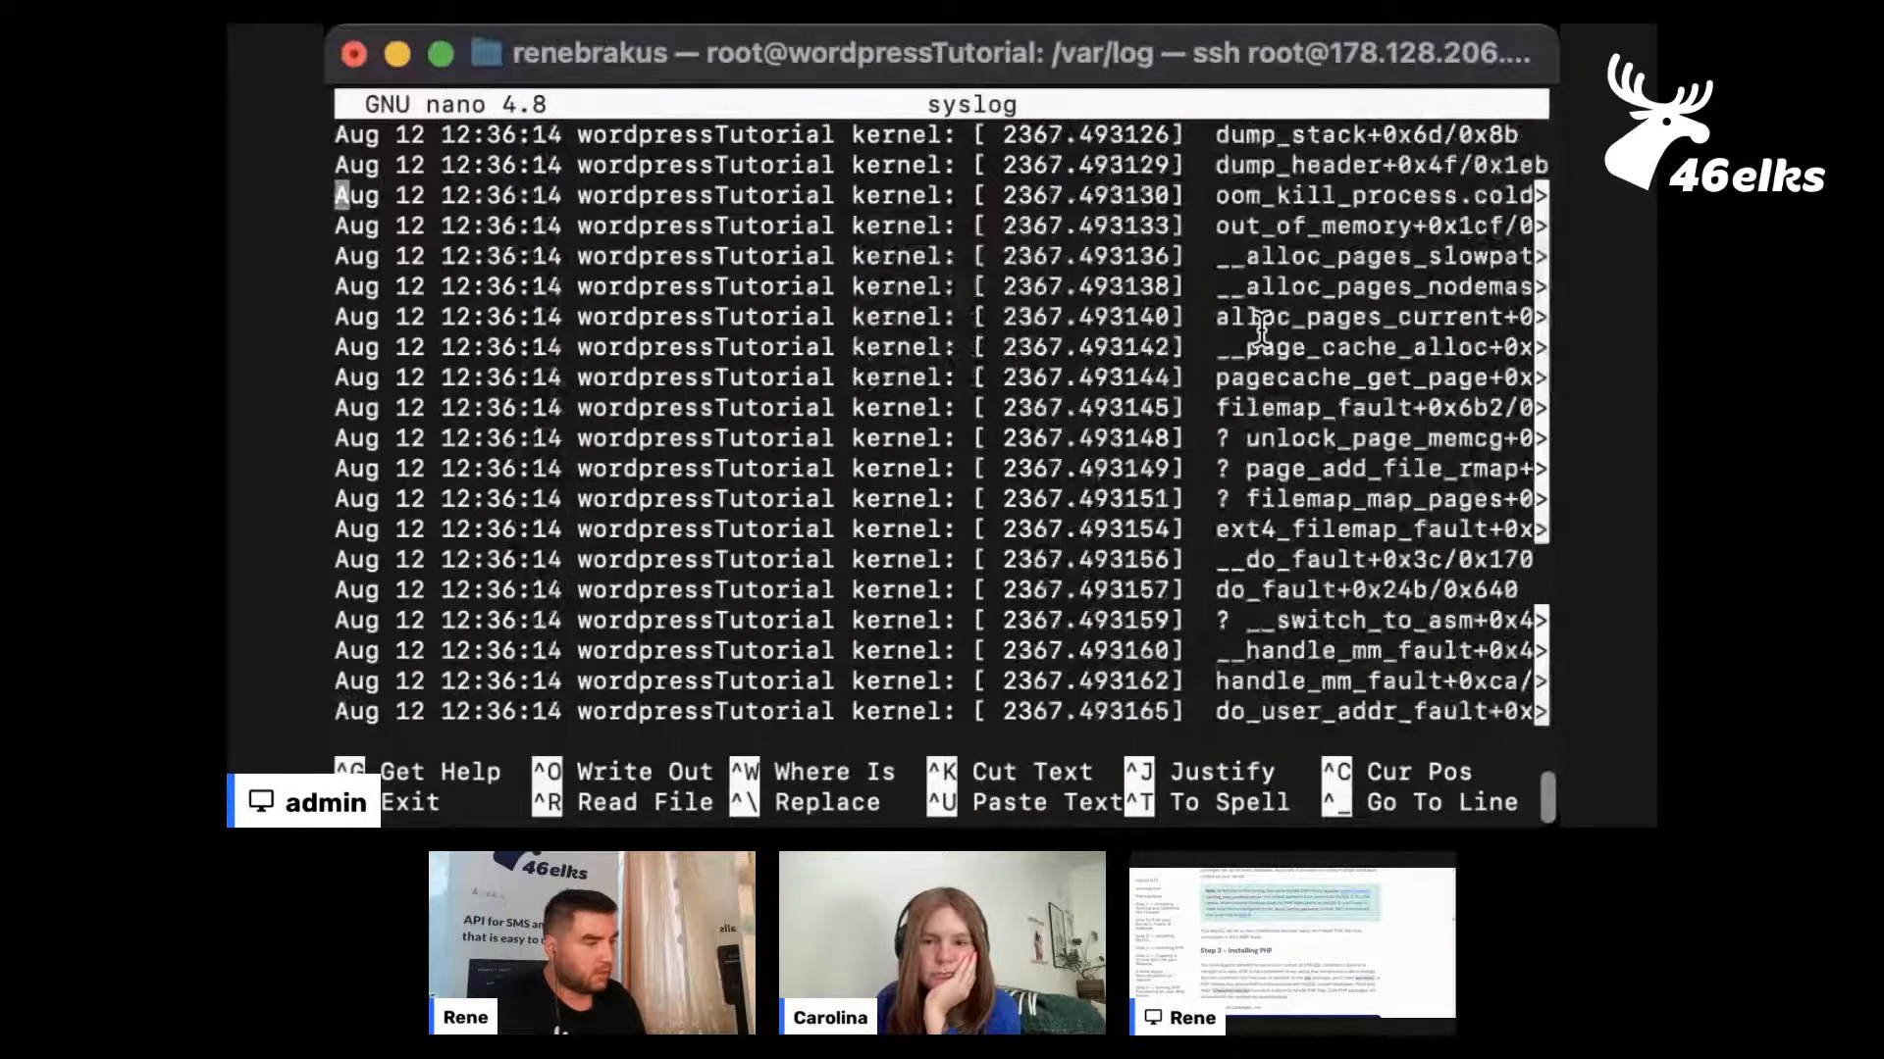
scroll(1260, 329, "up", 15)
key("Down")
key("Down")
key("Down")
key("Down")
key("Down")
key("Up")
key("Left")
key("Right")
key("End")
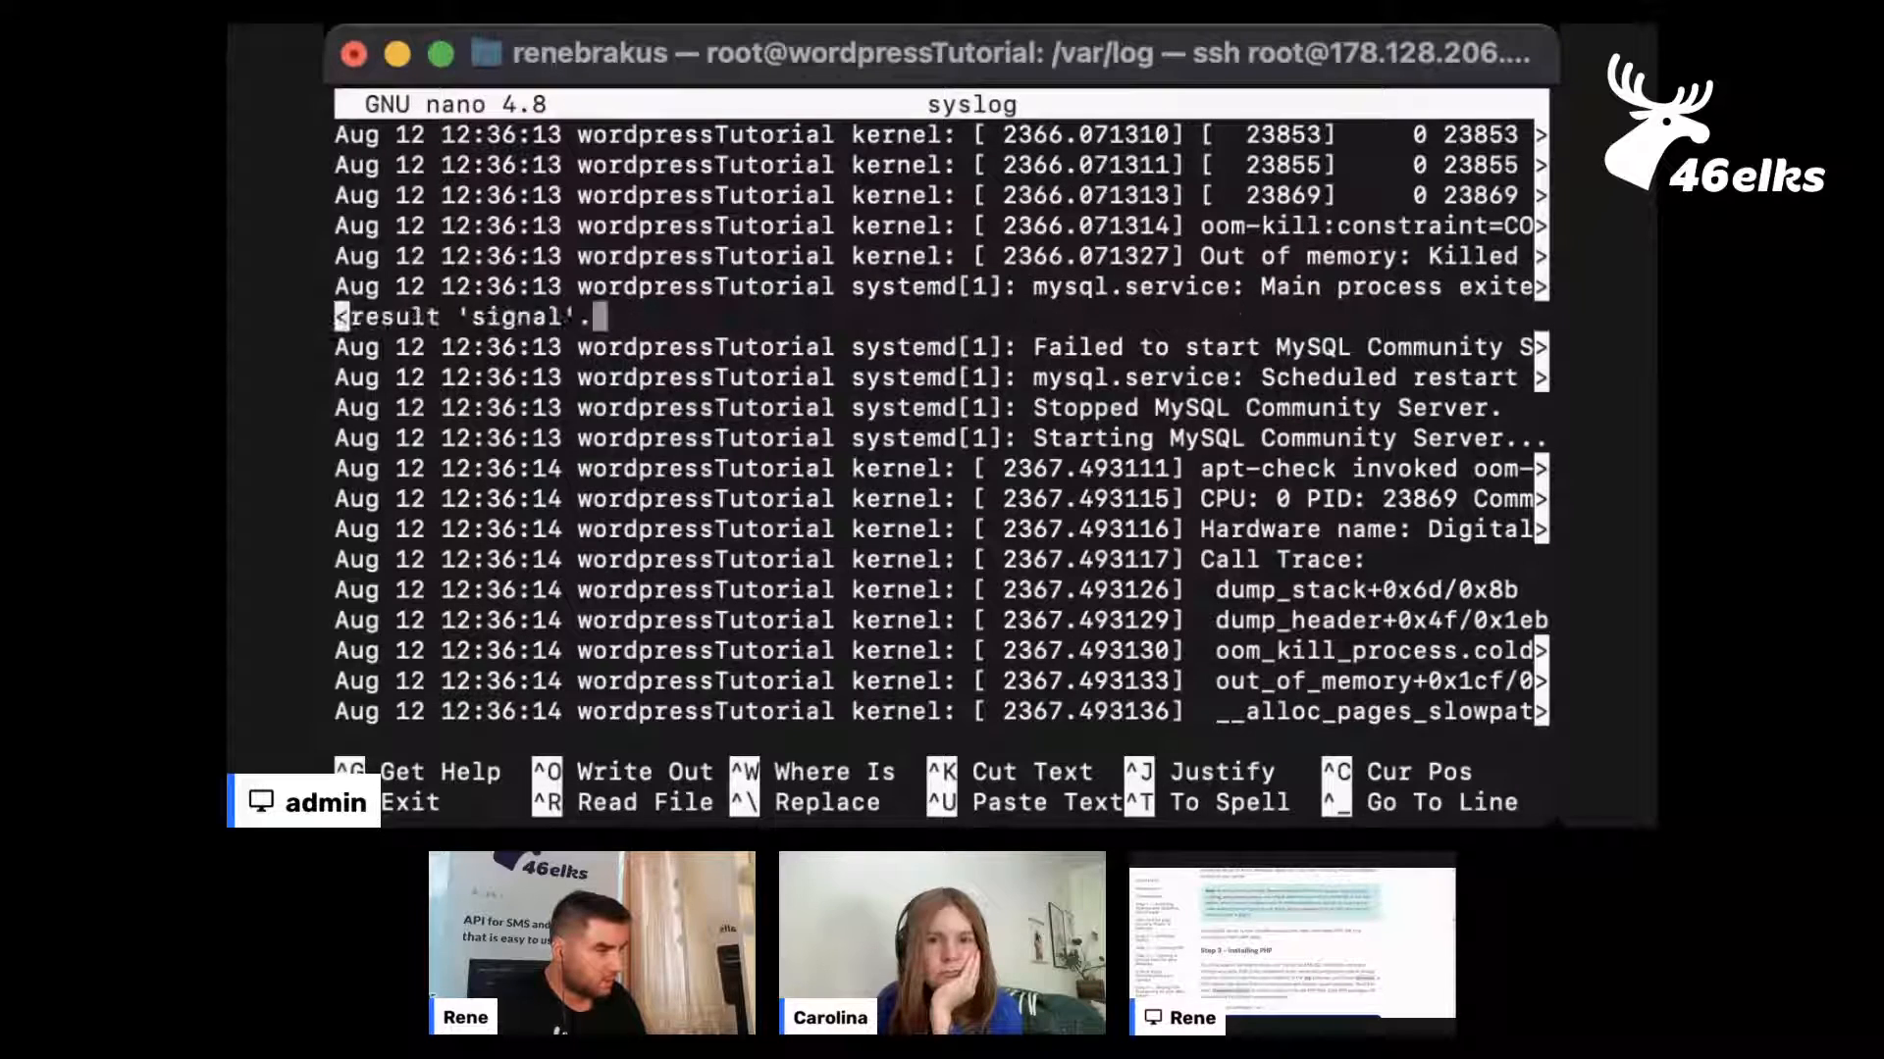
key("Right")
key("Down")
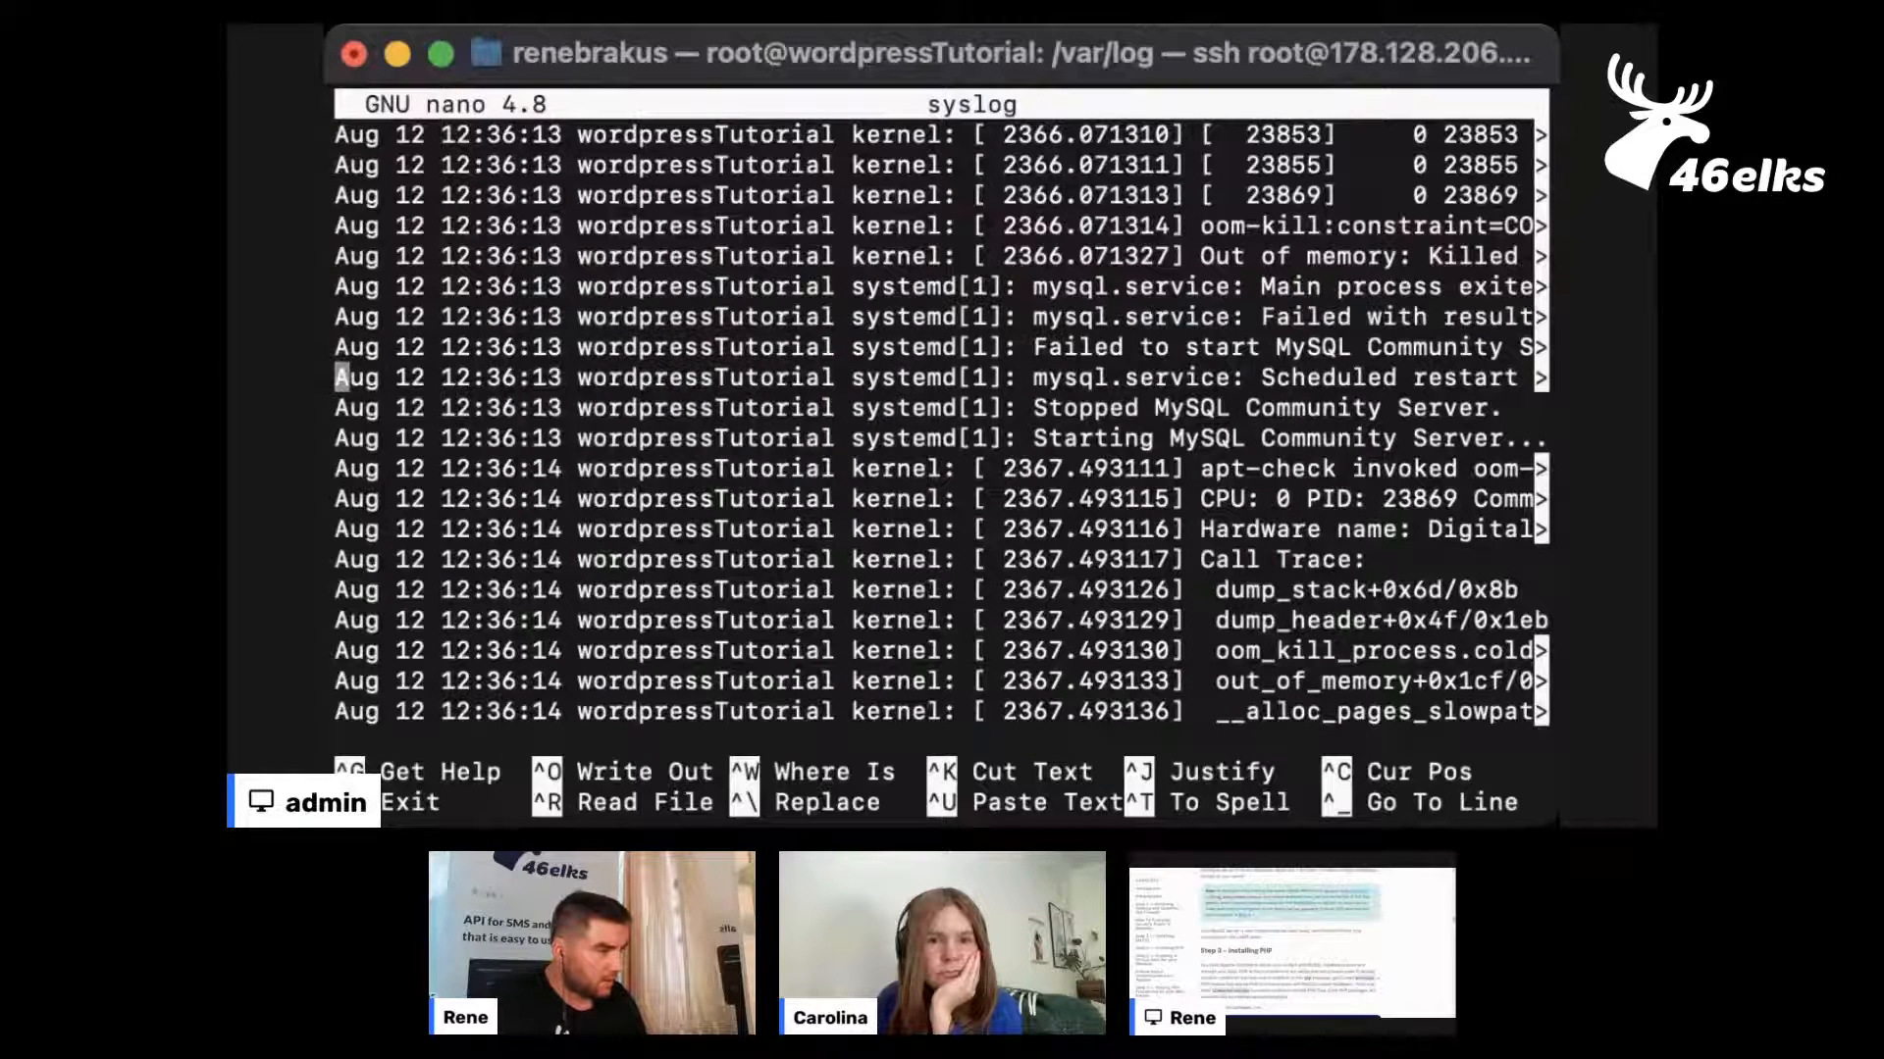
Enlarge the terminal window to 146×24 and review the 12:36:13 MySQL entries down to the start of the call trace
left_click_drag(327, 185, 229, 351)
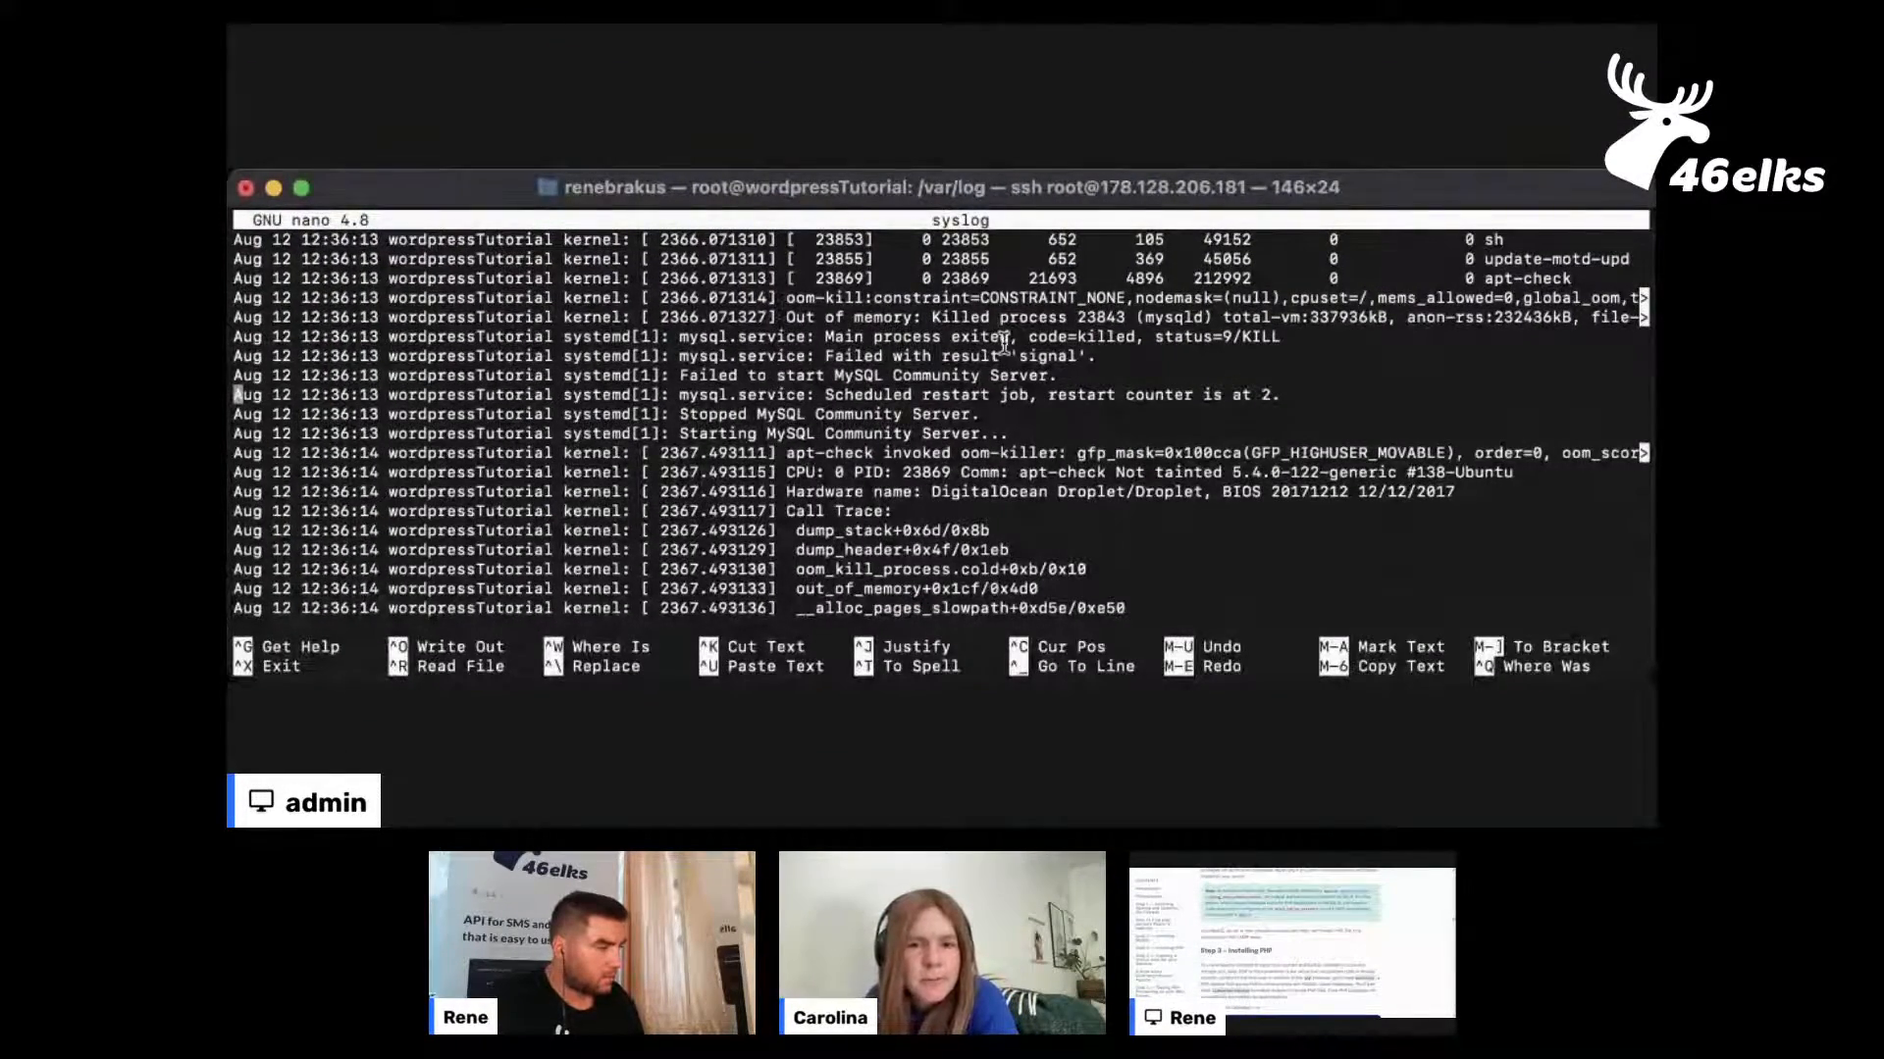
key("Down")
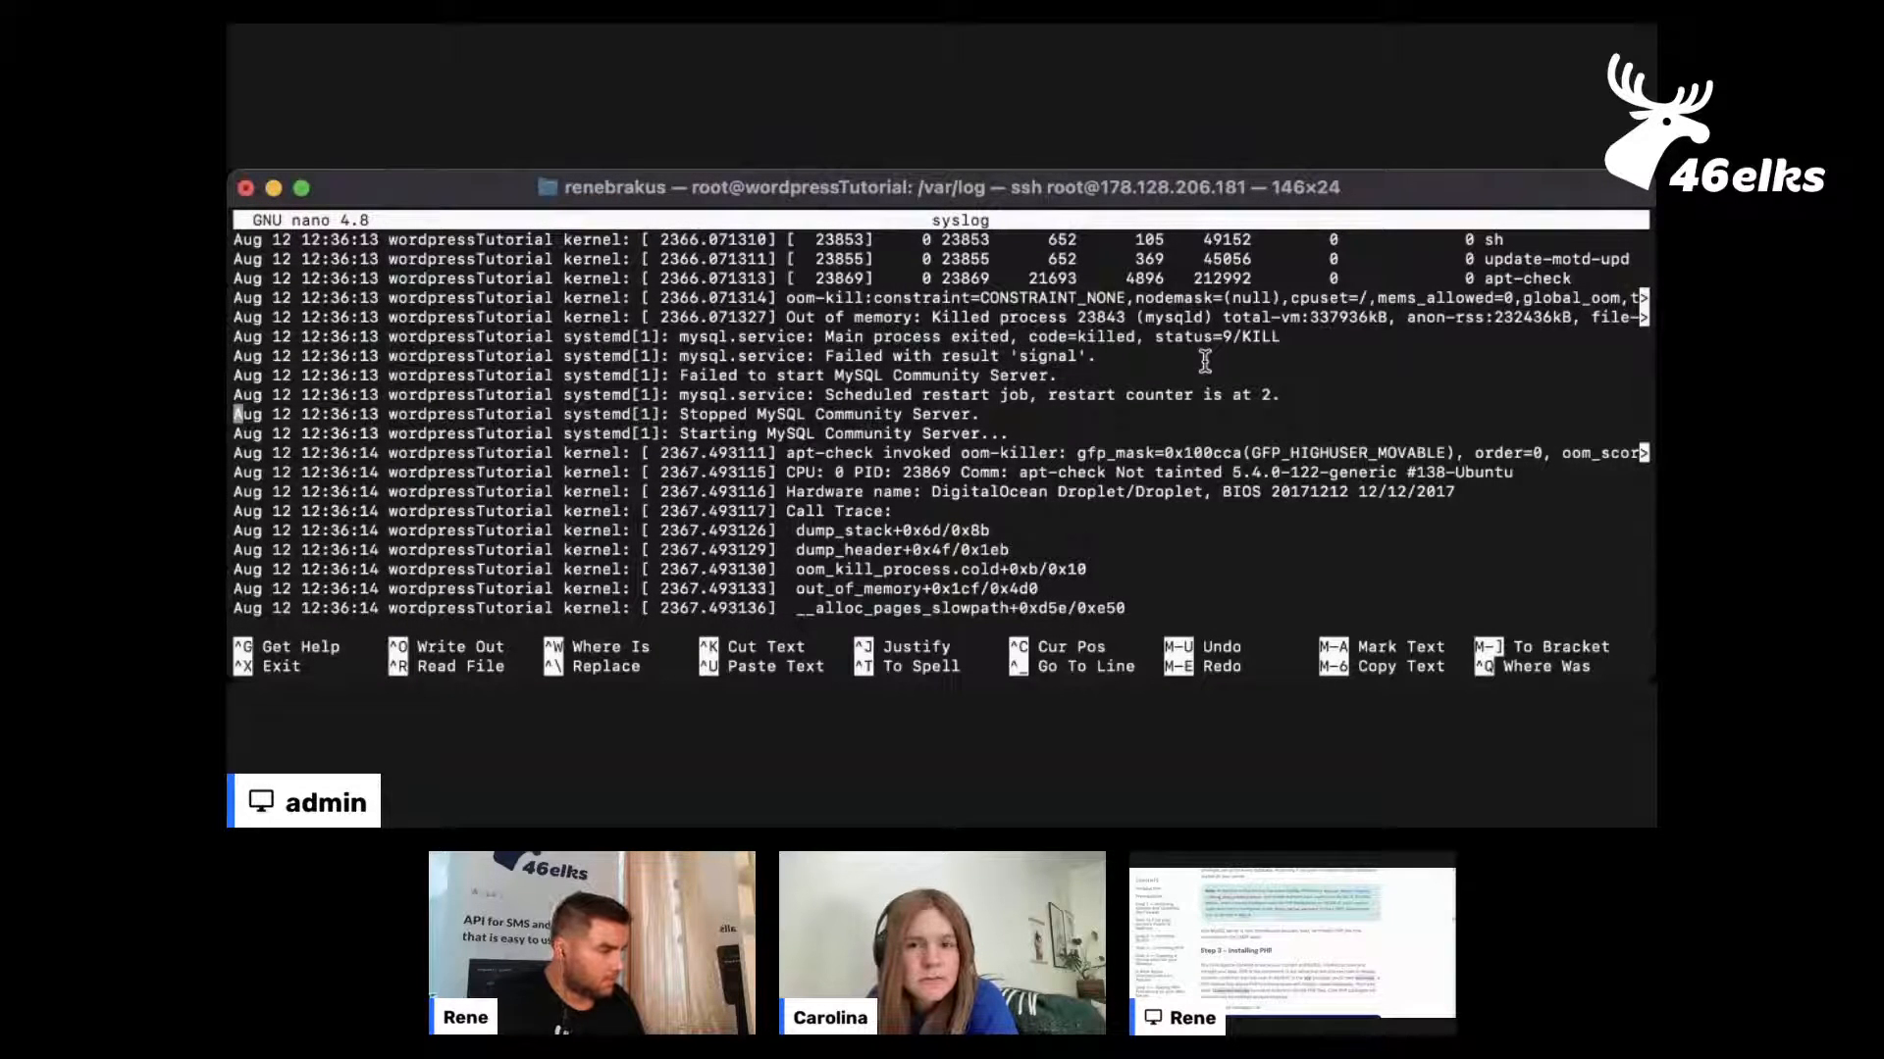
key("Down")
key("Down")
key("Down")
key("Up")
key("Up")
key("Down")
key("Down")
key("Down")
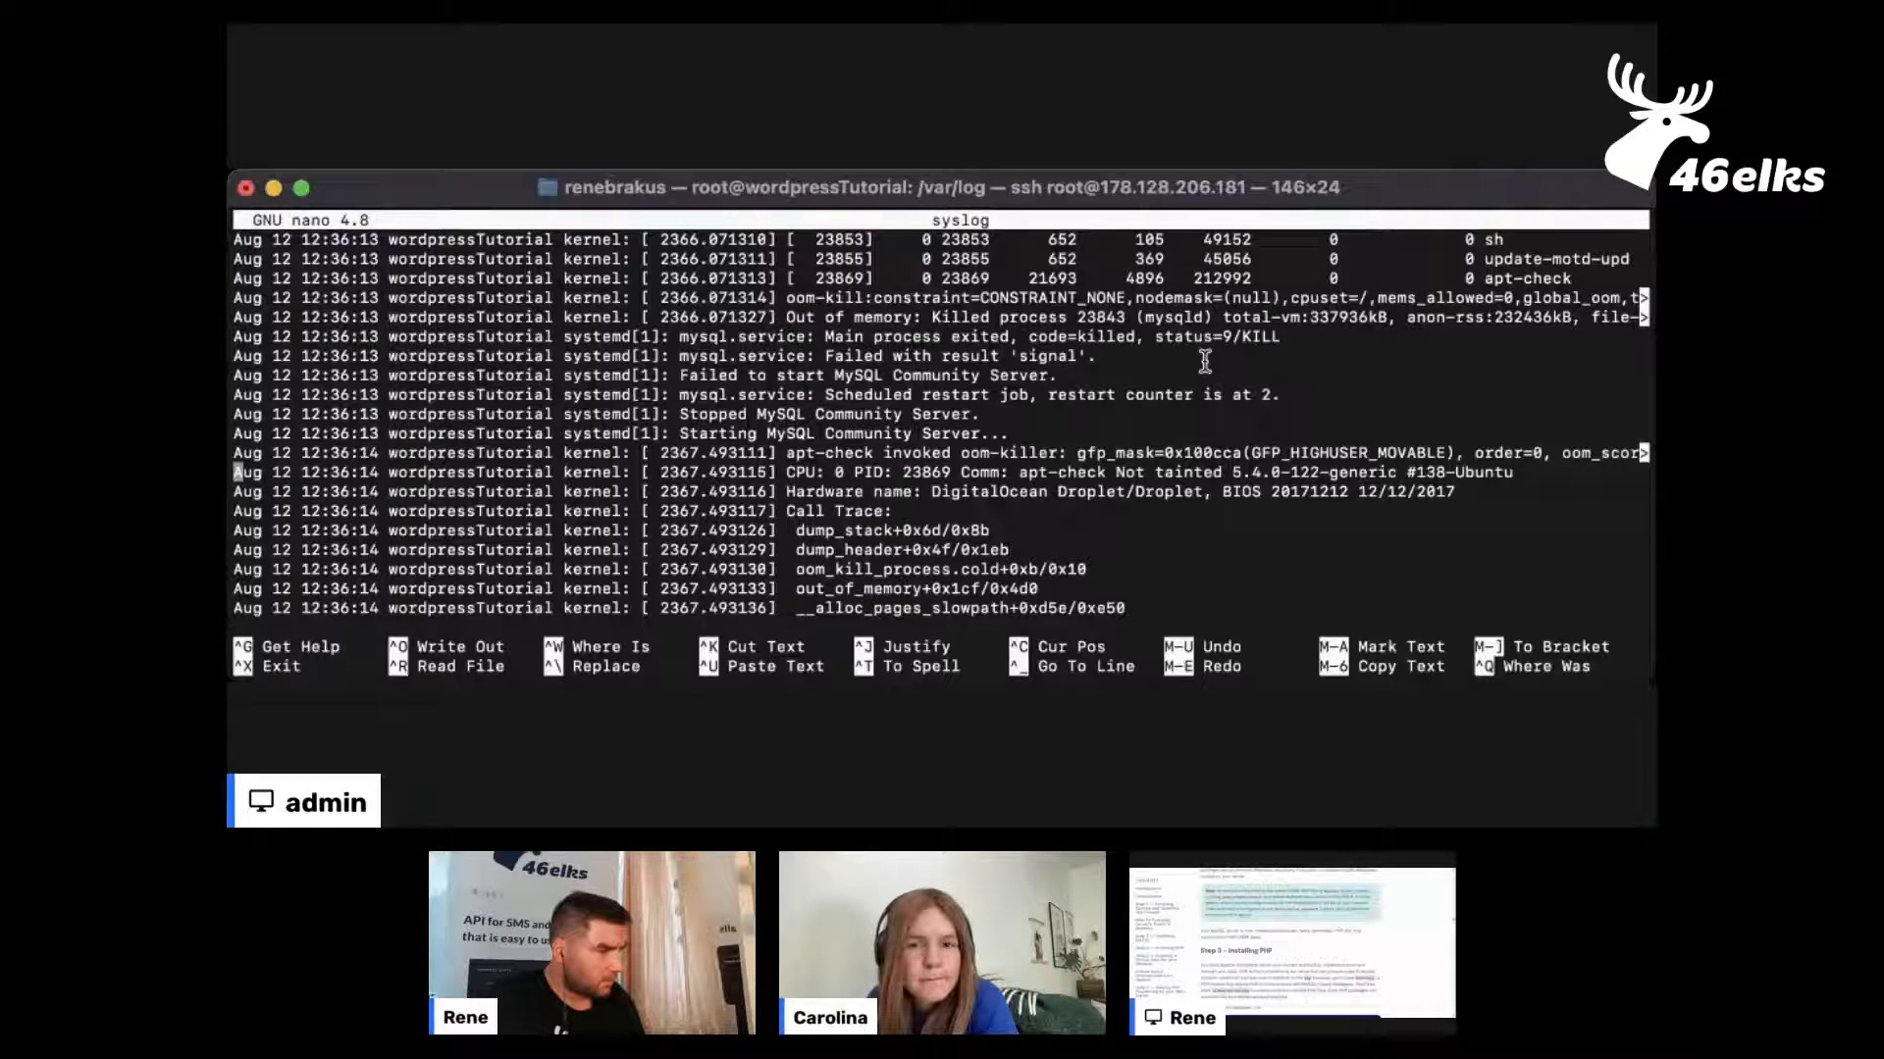
Examine the 12:36:14 oom-killer report in syslog, from the call trace through the memory information and process table
key("Down")
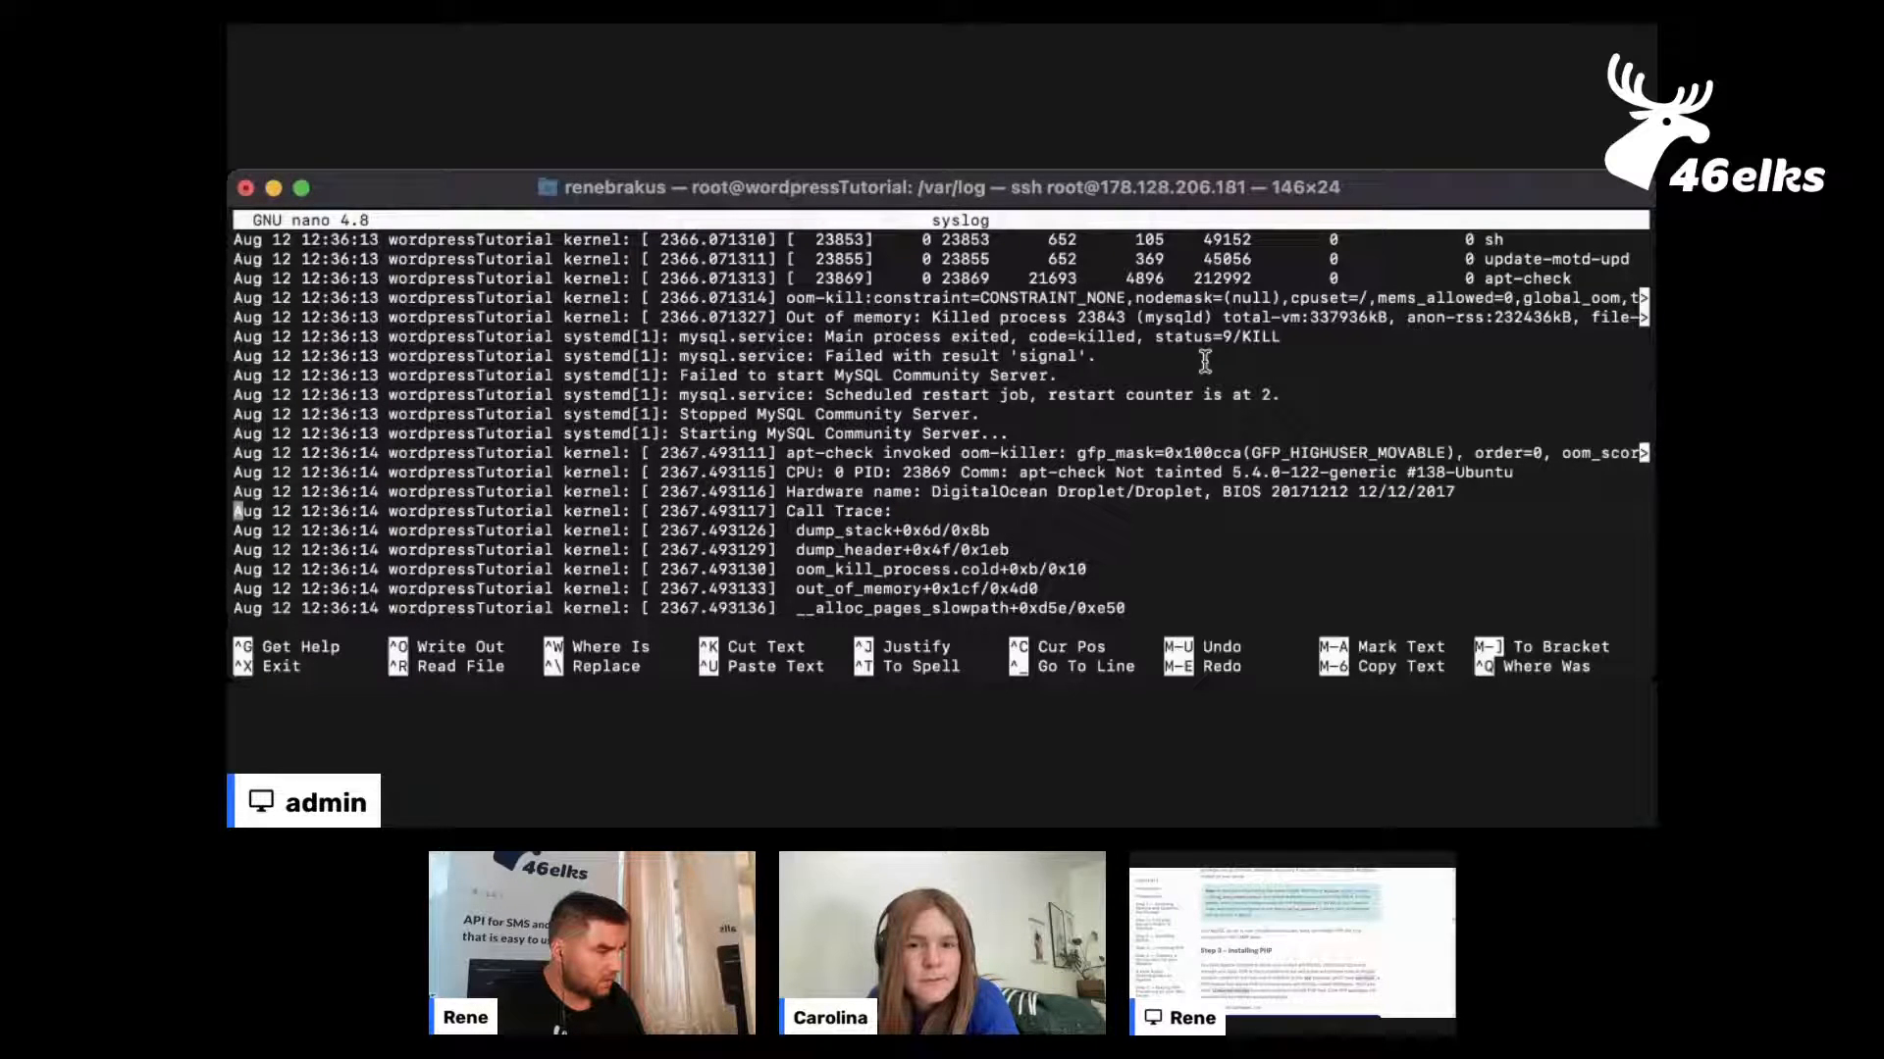
key("Down")
key("Down")
key("Down")
key("Down")
key("Down")
key("Down")
key("Down")
key("Down")
key("Down")
key("Down")
key("Down")
key("Down")
key("Down")
key("Down")
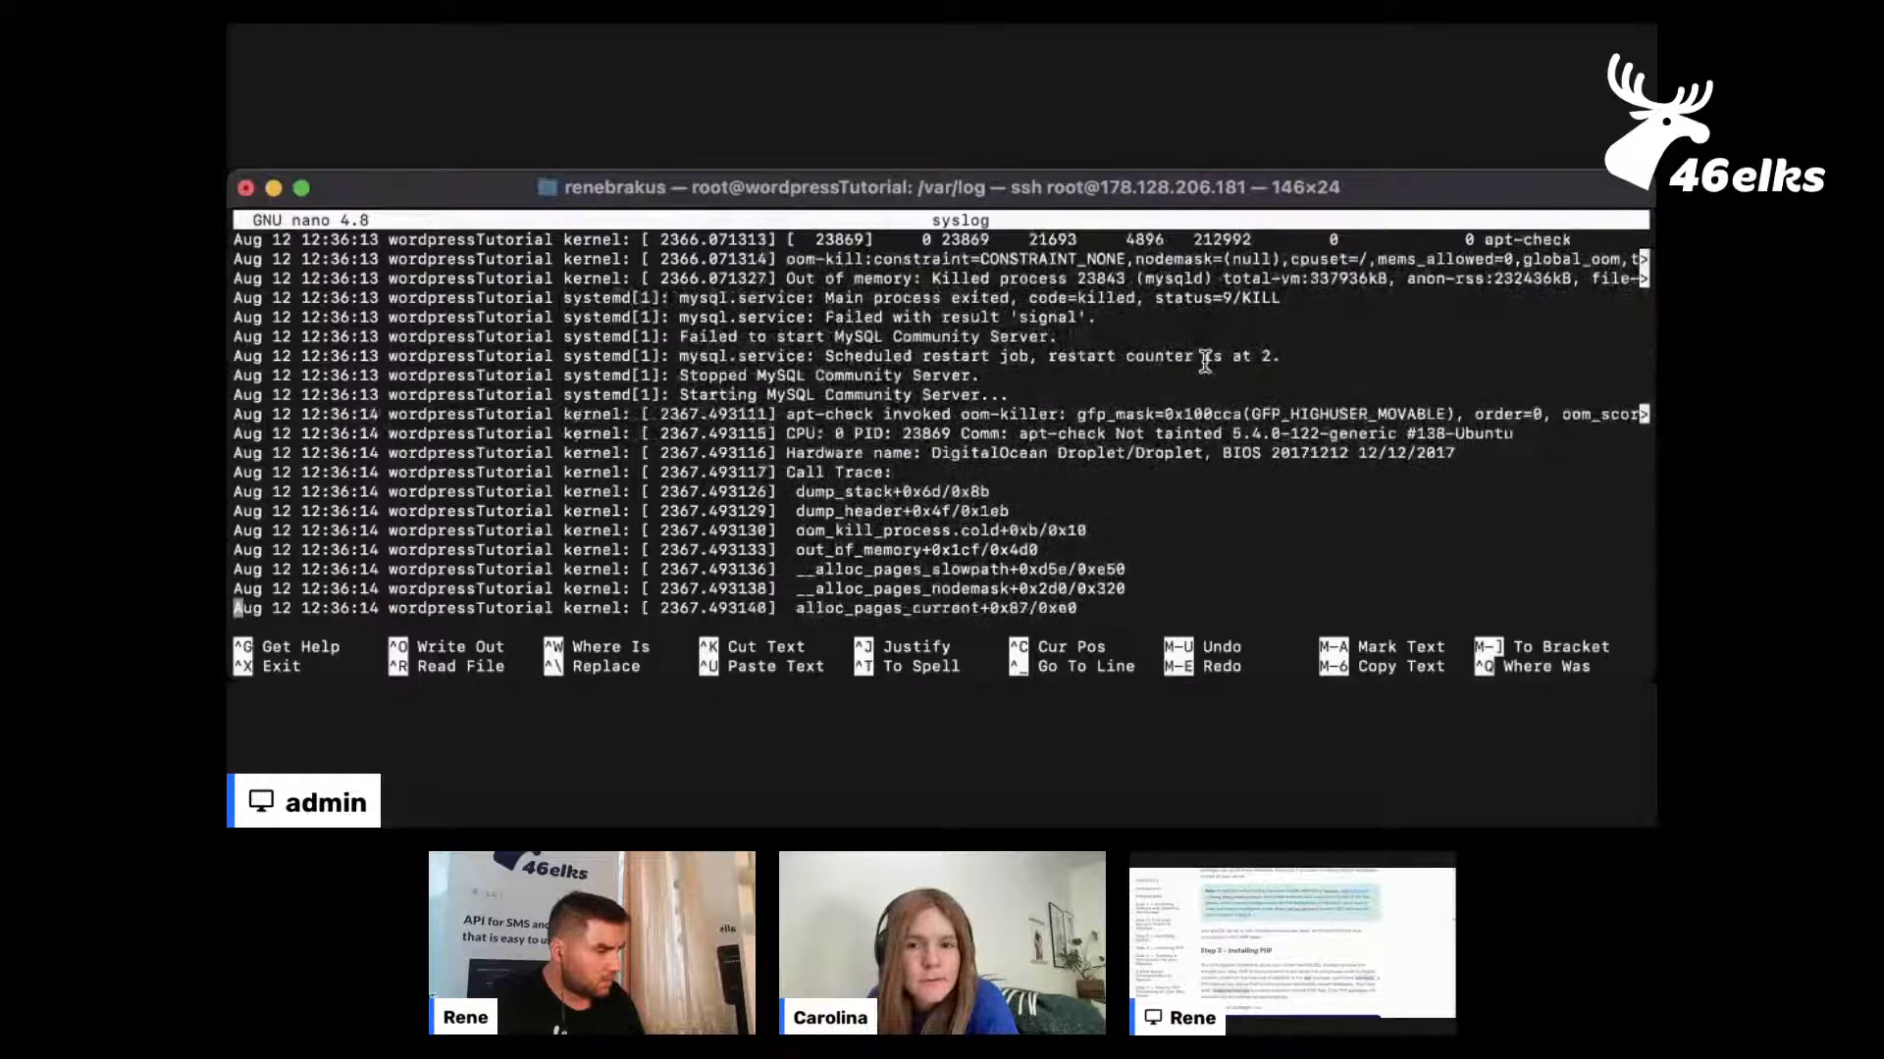
key("Down")
key("Down")
key("Down")
key("Down")
key("Down")
key("Down")
key("Down")
key("Down")
key("Down")
key("Down")
key("Down")
key("Down")
key("Down")
key("Down")
key("Down")
key("Down")
key("Down")
key("Down")
key("Down")
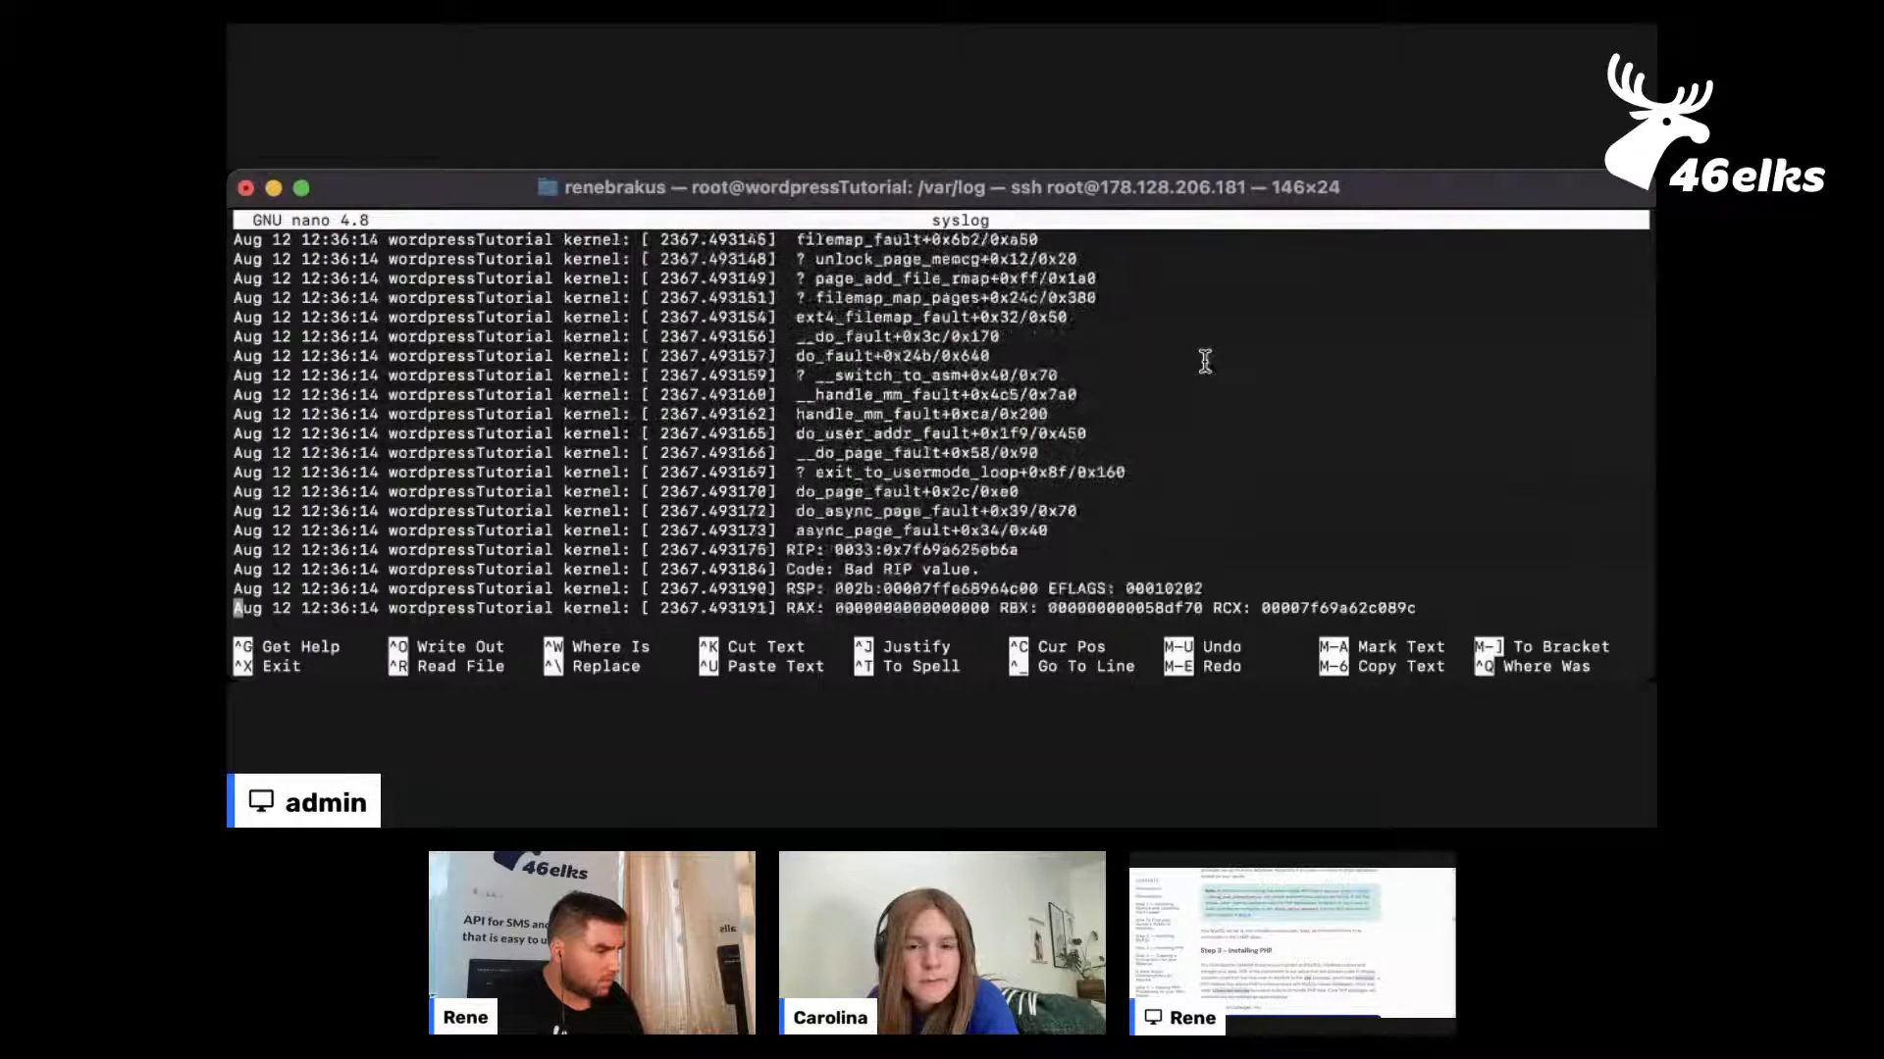
key("Down")
key("Down")
key("Down")
key("Down")
key("Down")
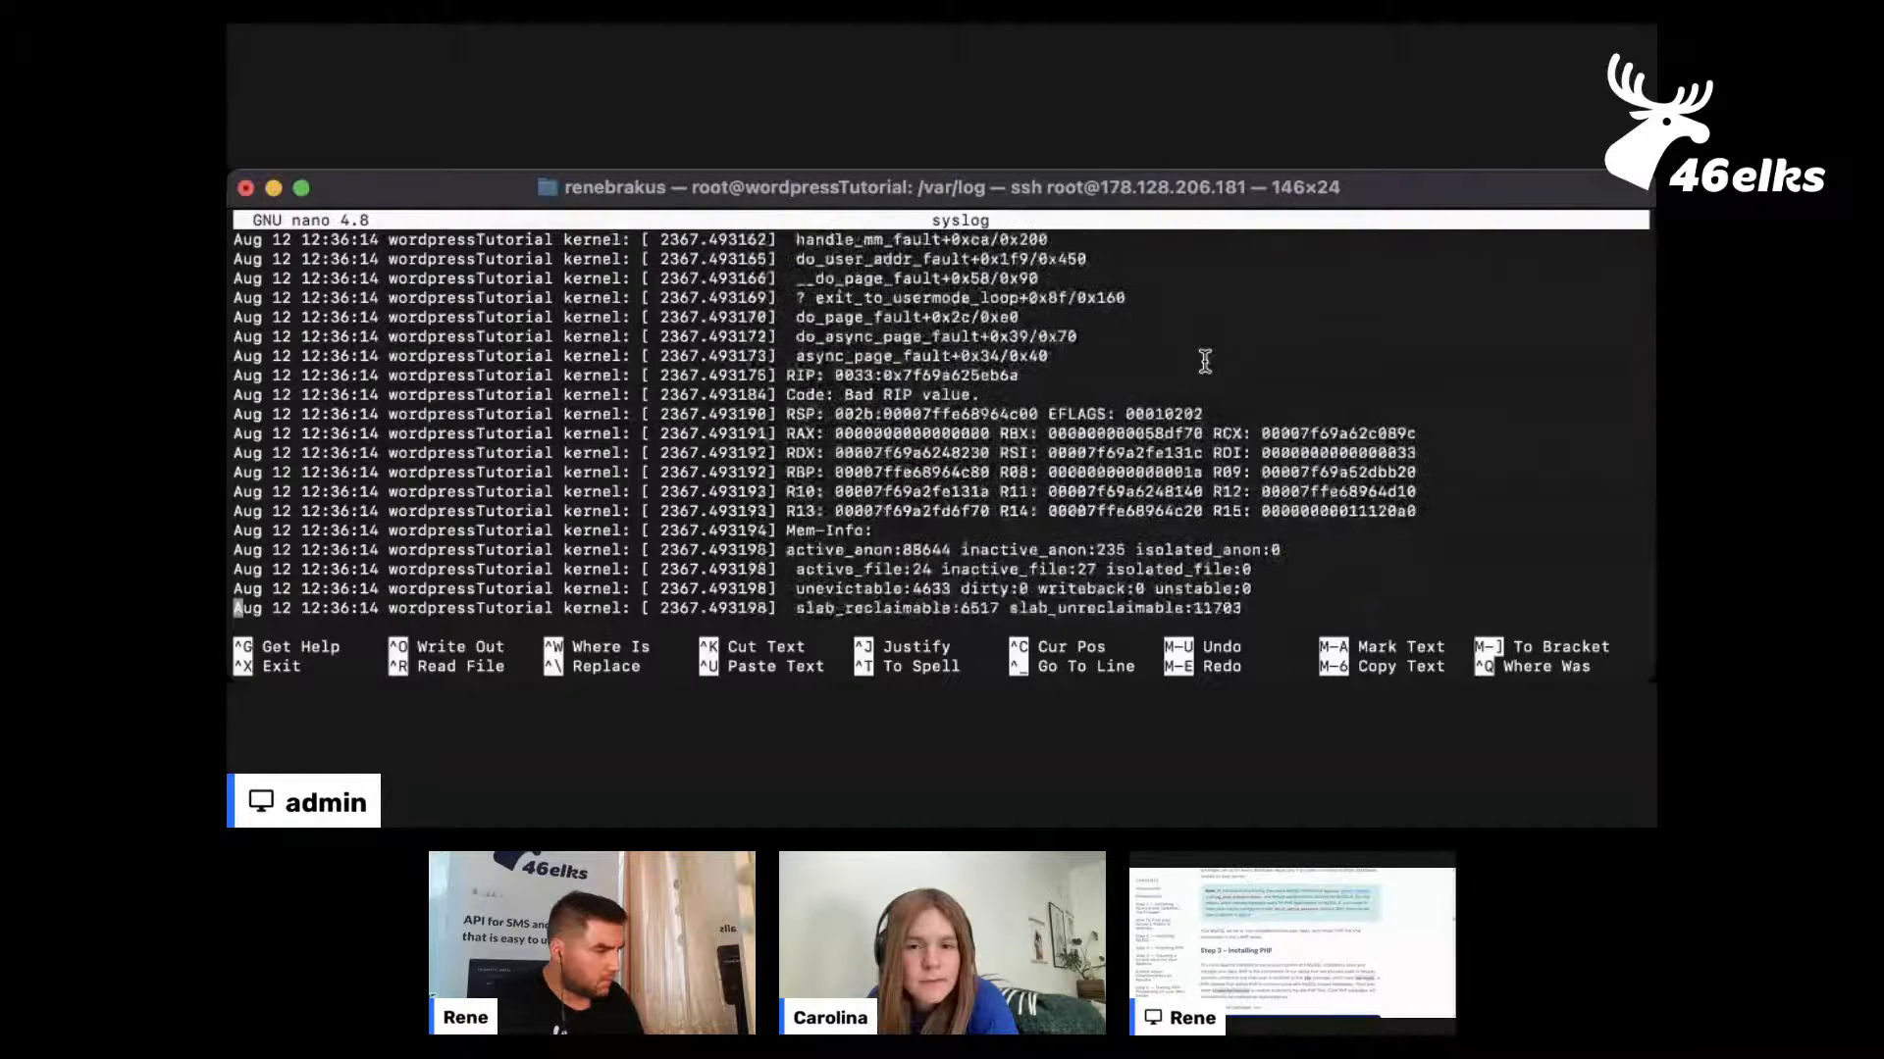
key("Down")
key("Down")
key("Down")
key("Down")
key("Down")
key("Down")
key("Down")
key("Down")
key("Down")
key("Down")
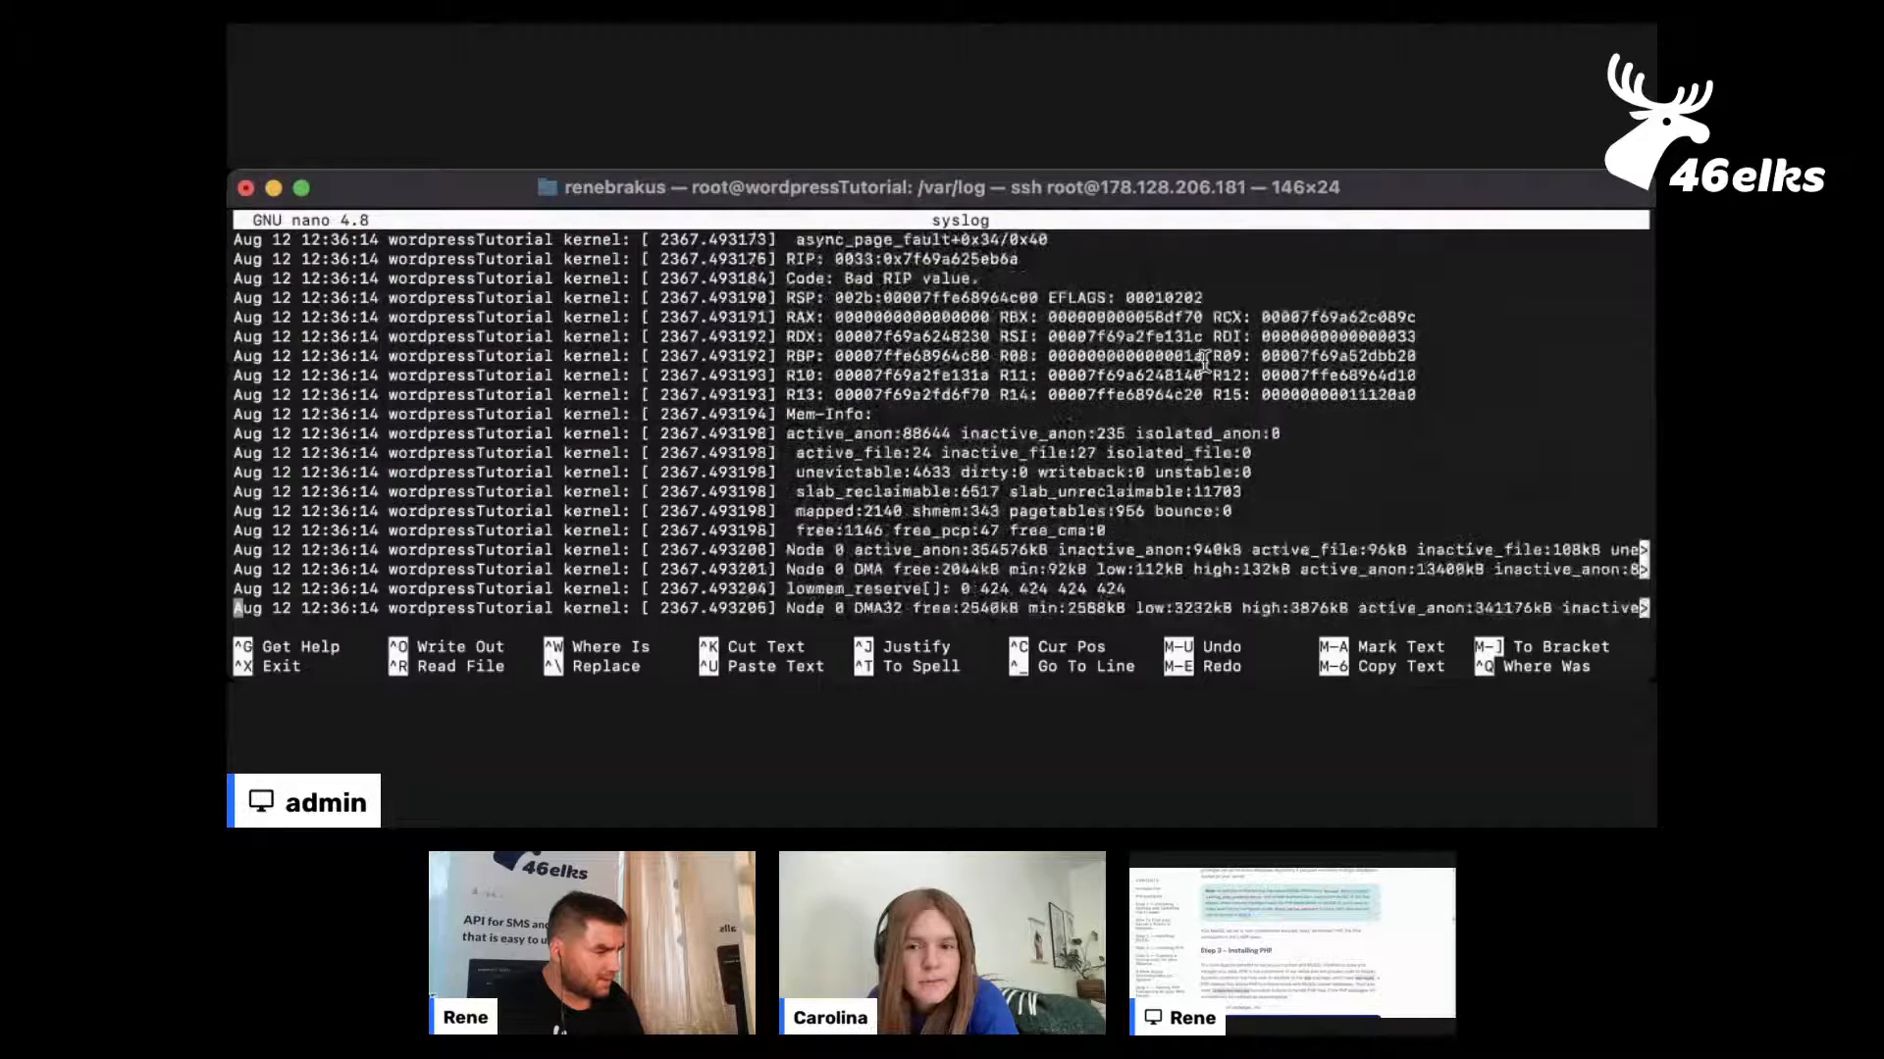
key("Down")
key("Down")
key("Down")
key("Down")
key("Down")
key("Down")
key("Down")
key("Down")
key("Down")
key("Down")
key("Down")
key("Down")
key("Down")
key("Down")
key("Down")
key("Down")
key("Down")
key("Down")
key("Down")
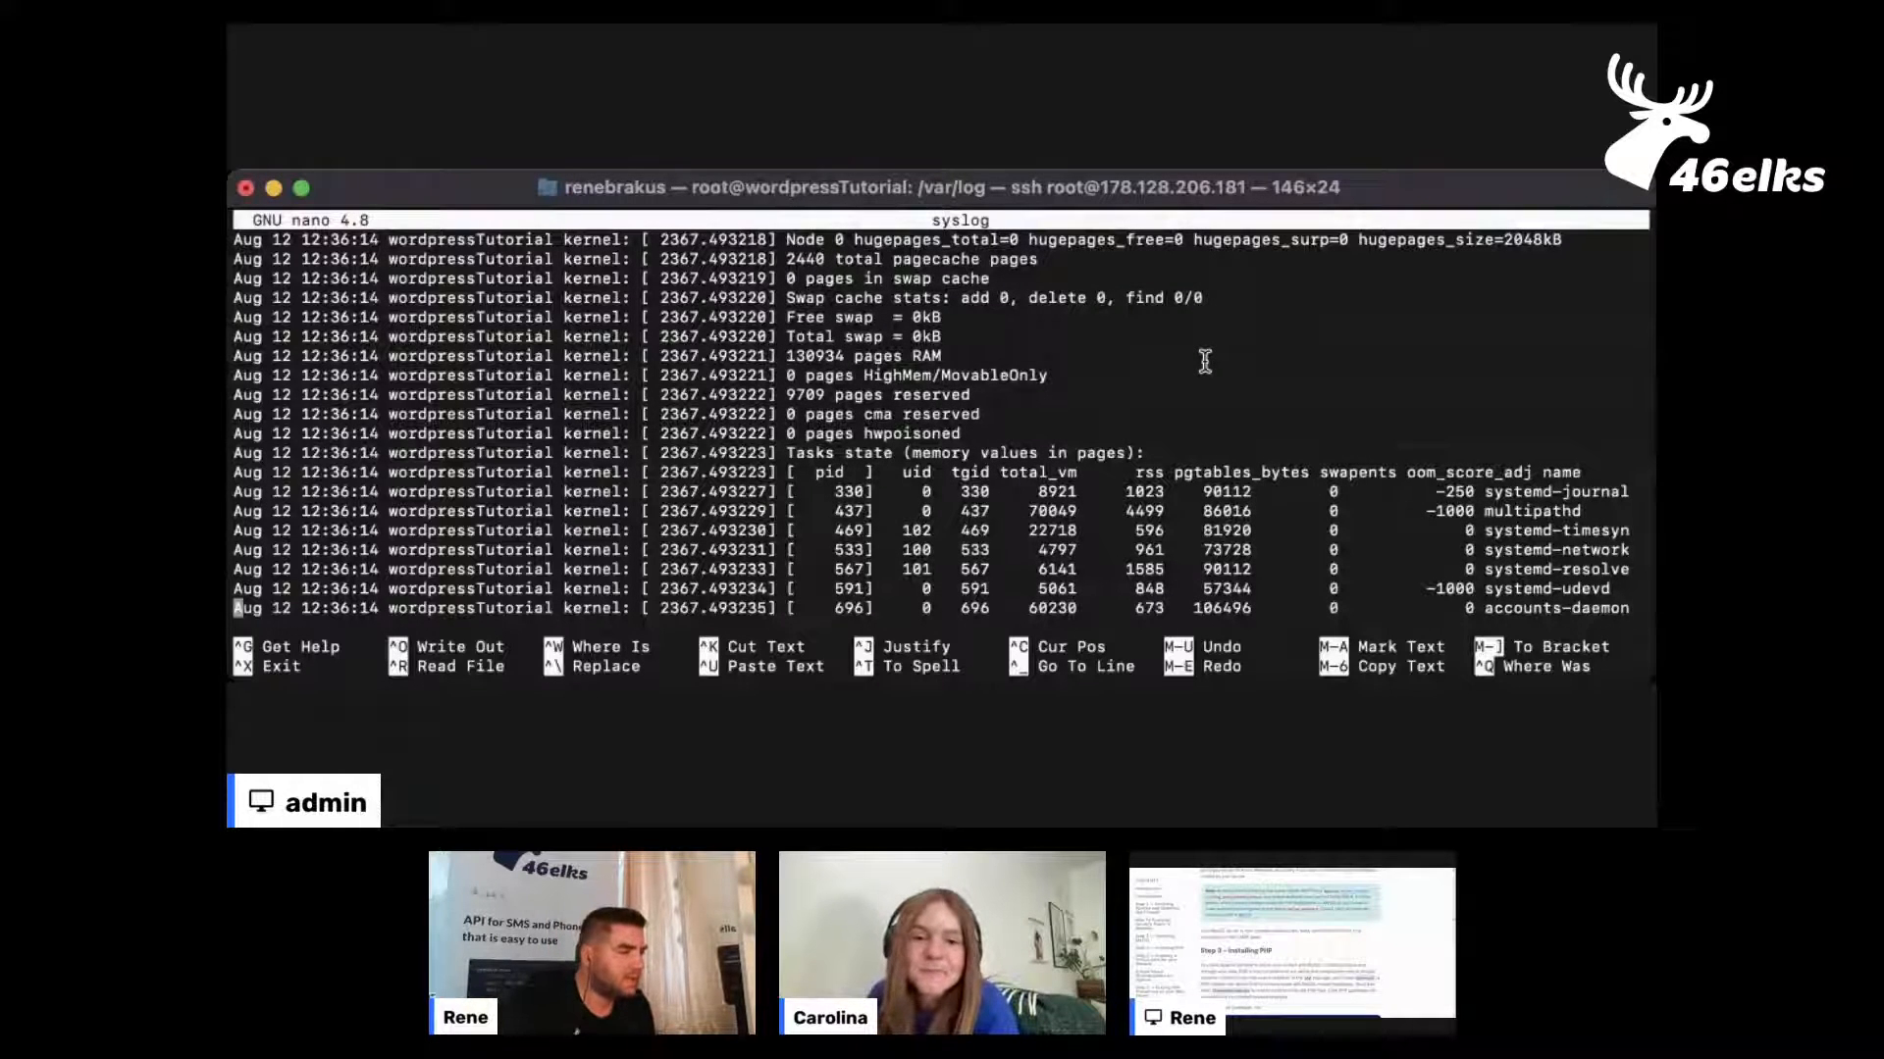
key("Down")
key("Down")
key("Down")
key("Down")
key("Down")
key("Down")
key("Down")
key("Down")
key("Down")
key("Down")
key("Down")
key("Down")
key("Down")
key("Down")
key("Down")
key("Down")
key("Down")
key("Down")
key("Down")
key("Down")
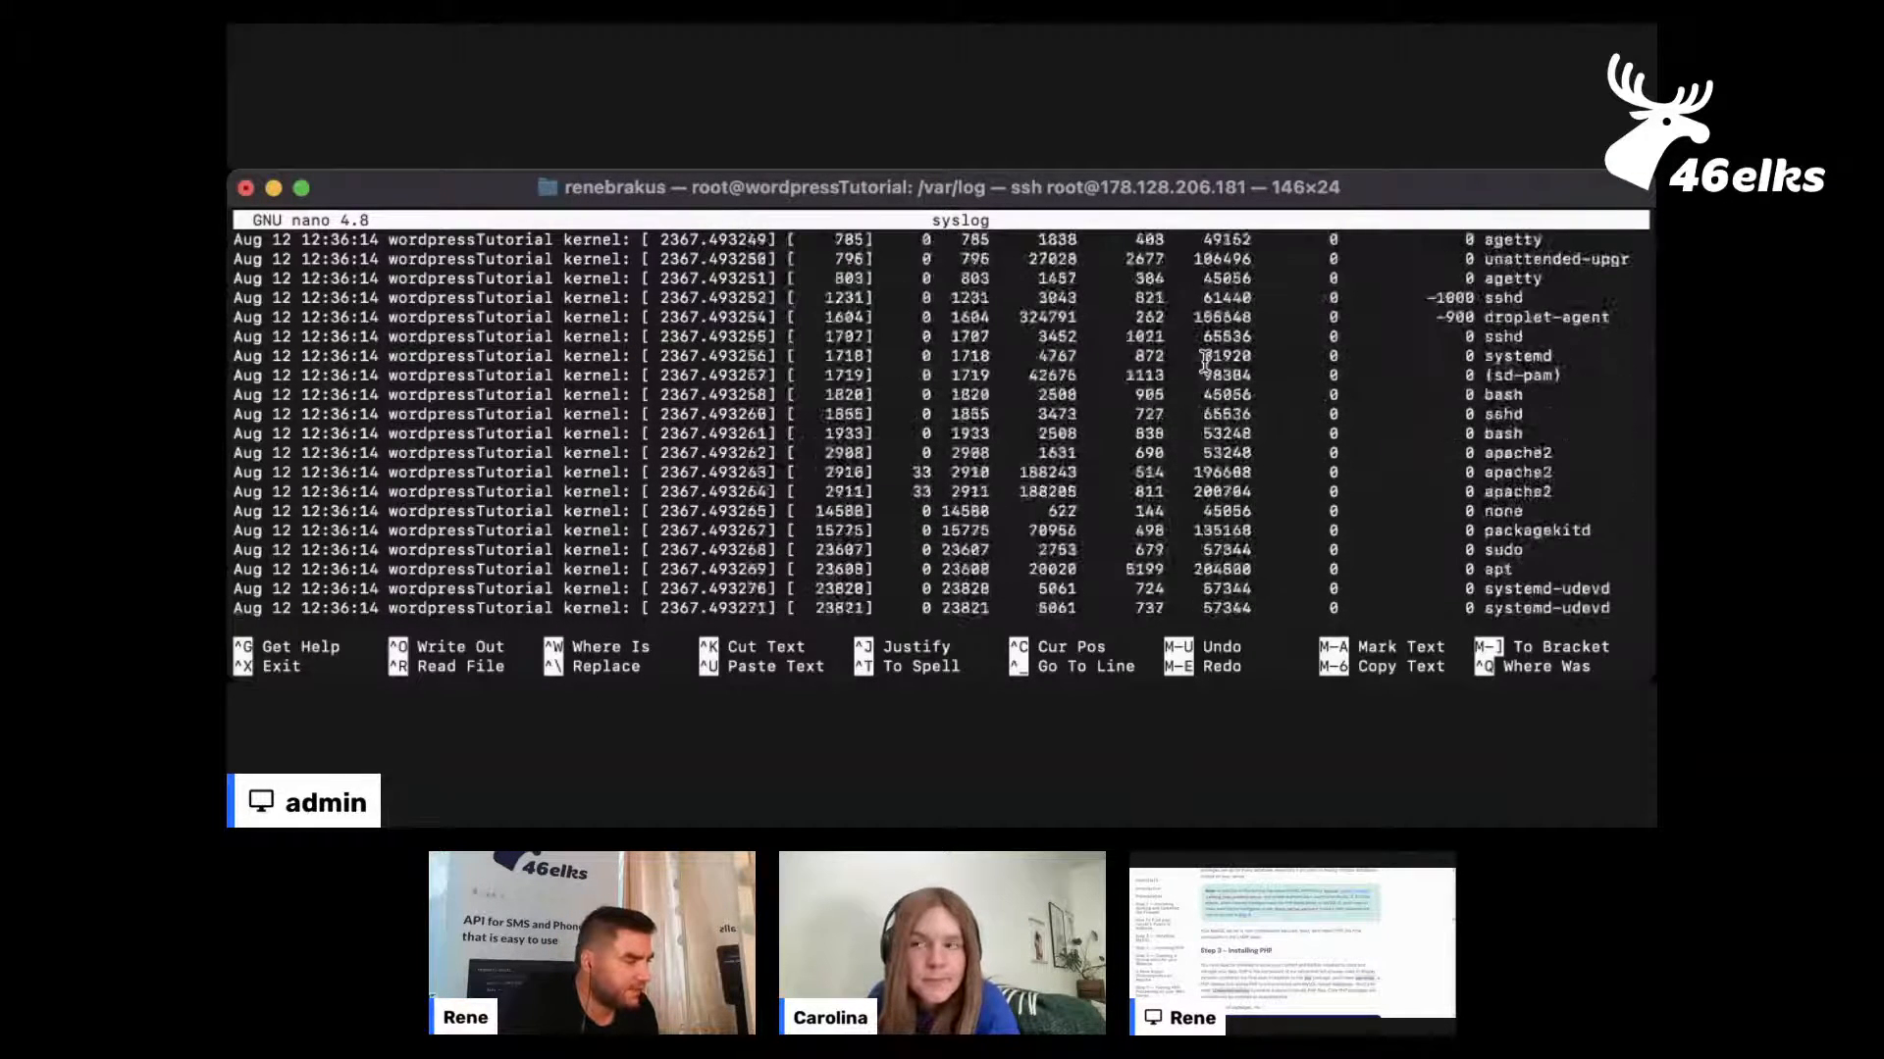
key("Down")
key("Down")
key("Down")
key("Down")
key("Down")
key("Down")
key("Down")
key("Down")
key("Down")
key("Down")
key("Down")
key("Down")
key("Down")
key("Down")
key("Down")
key("Down")
key("Down")
key("Down")
key("Down")
key("Down")
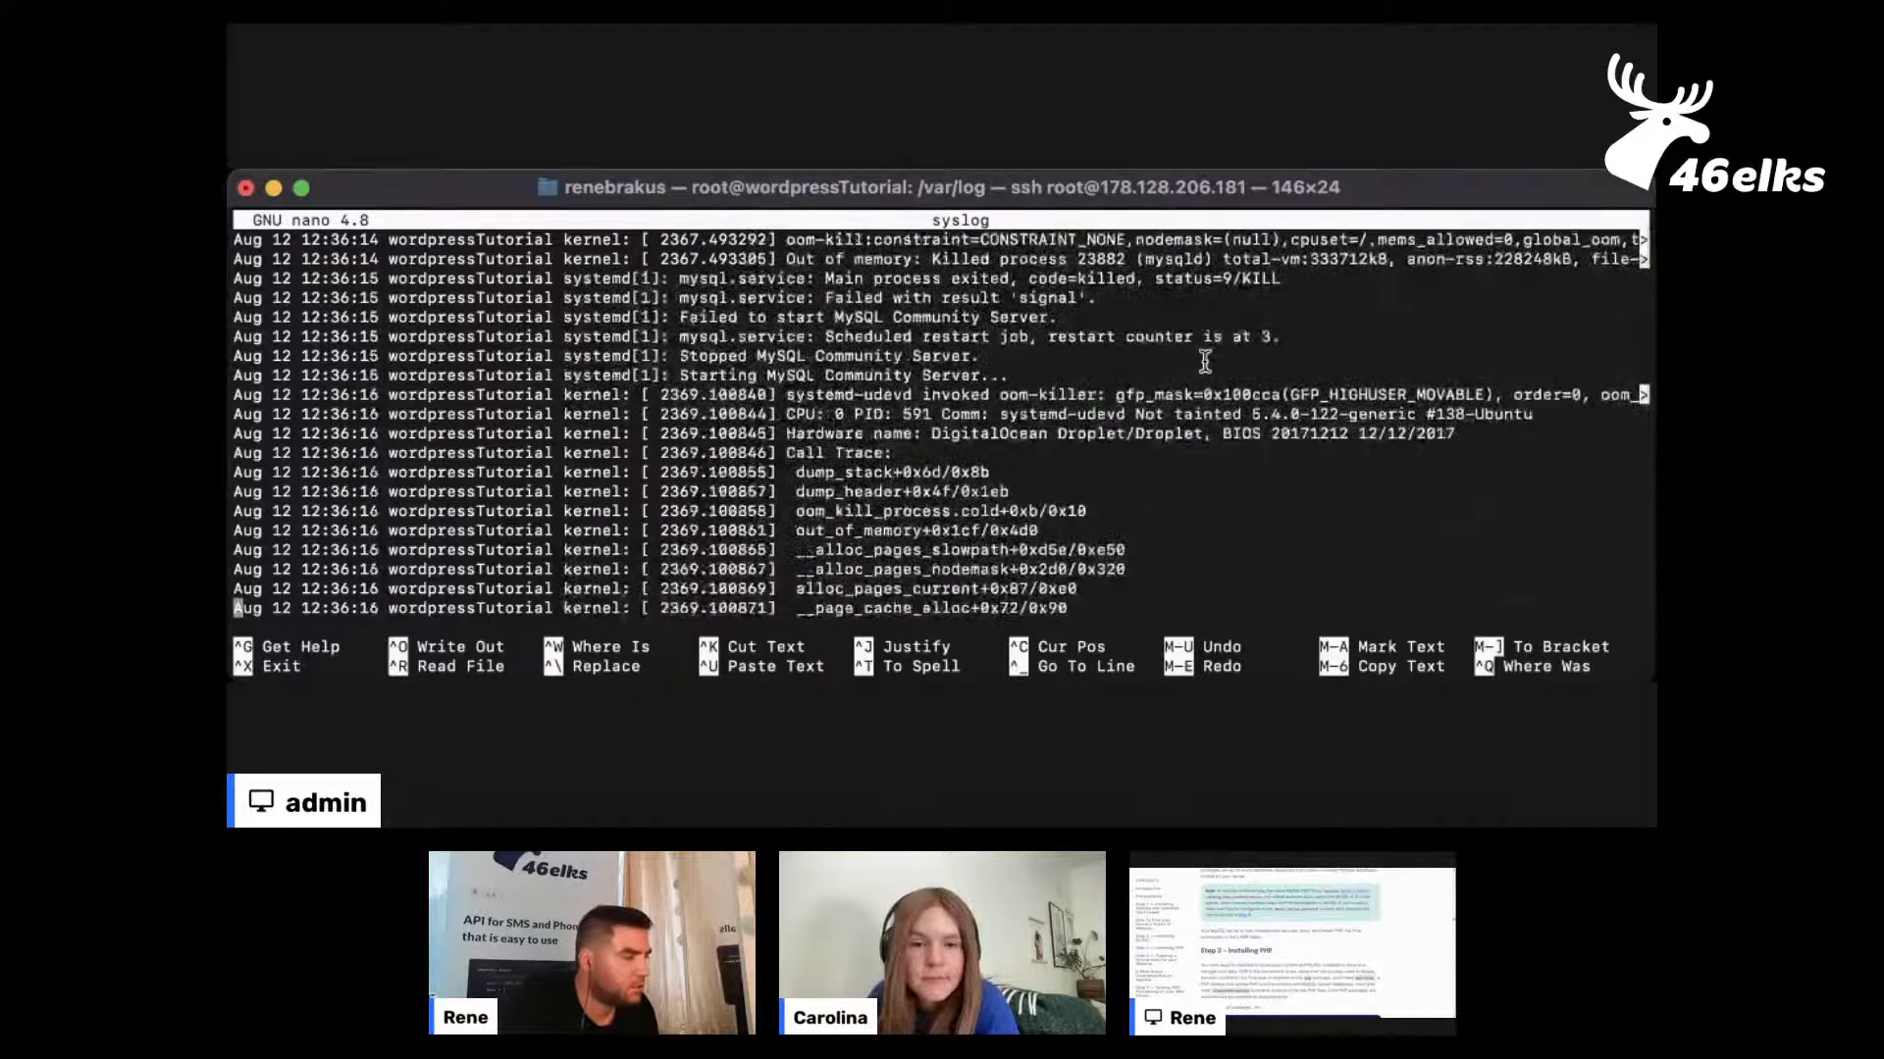
Examine the 12:36:16 oom-killer report and the mysql.service restart entries that follow it
key("Down")
key("Down")
key("Down")
key("Down")
key("Down")
key("Down")
key("Down")
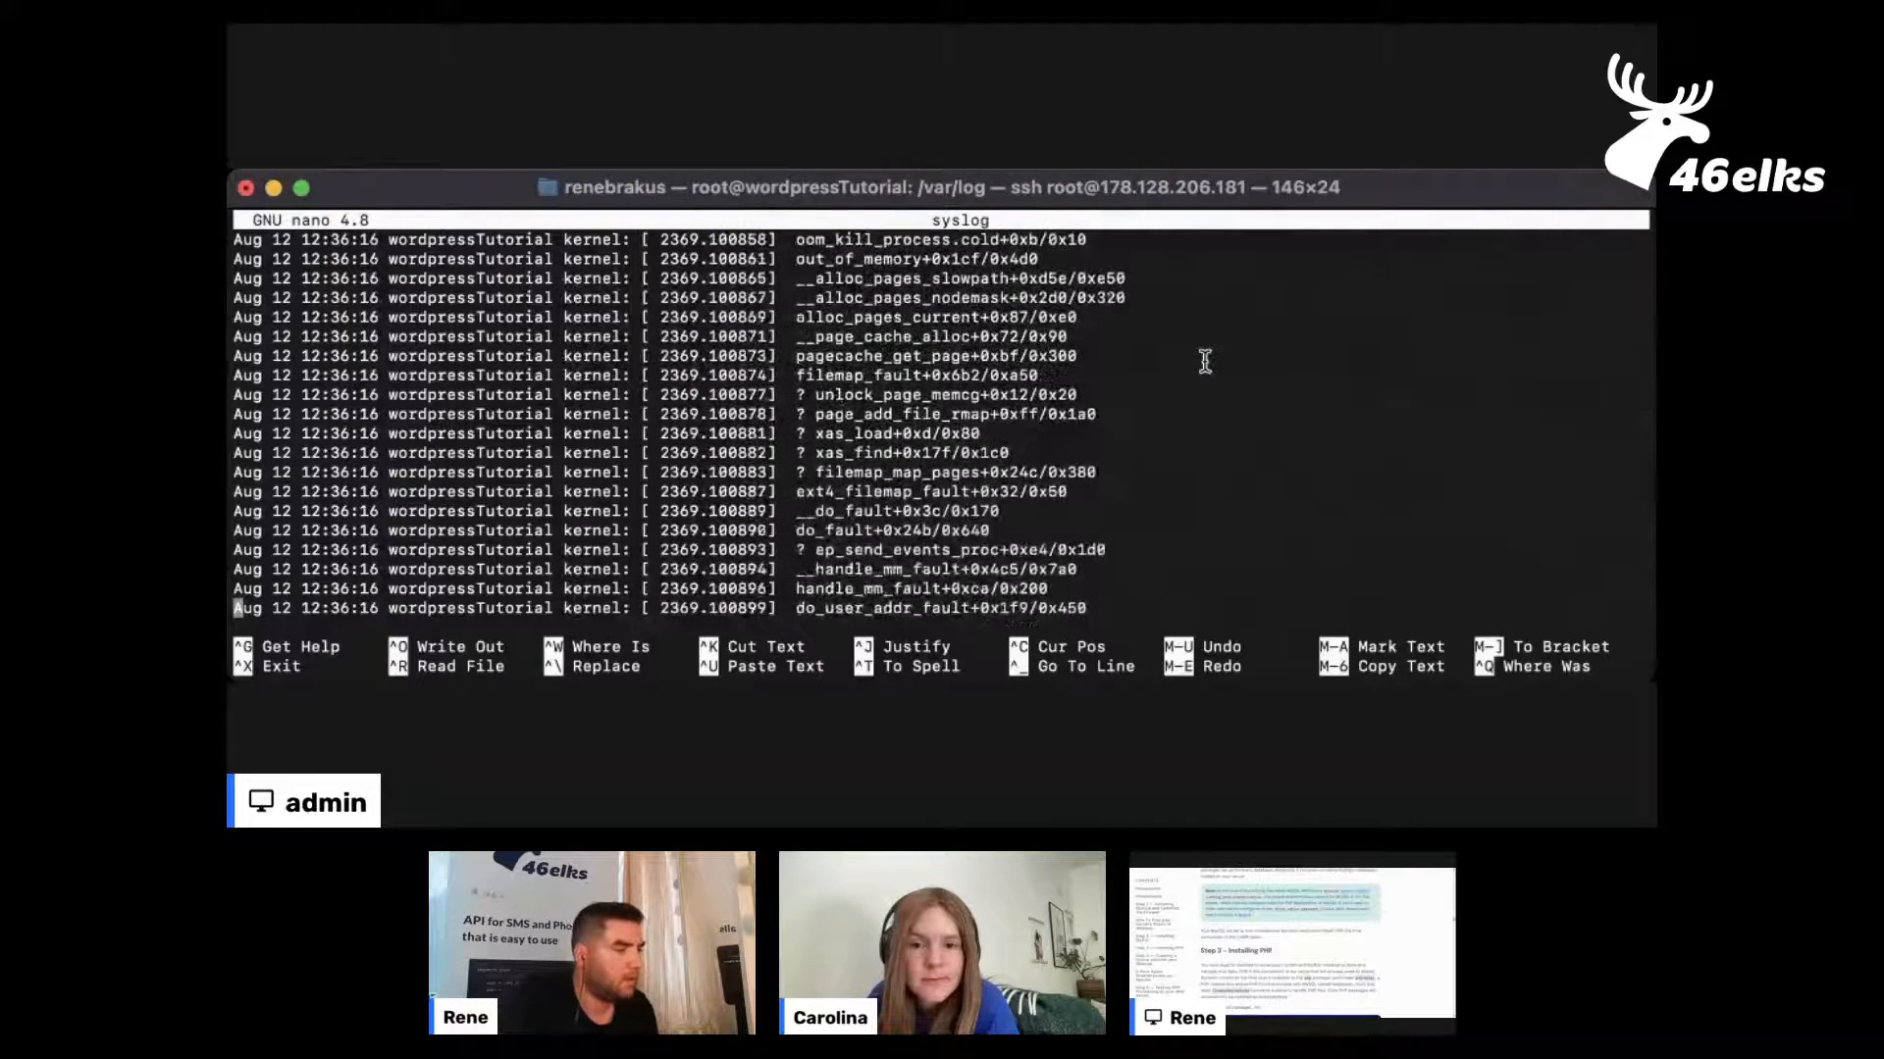
key("Down")
key("Down")
key("Down")
key("Down")
key("Down")
key("Down")
key("Down")
key("Down")
key("Down")
key("Down")
key("Down")
key("Down")
key("Down")
key("Down")
key("Down")
key("Down")
key("Down")
key("Down")
key("Down")
key("Down")
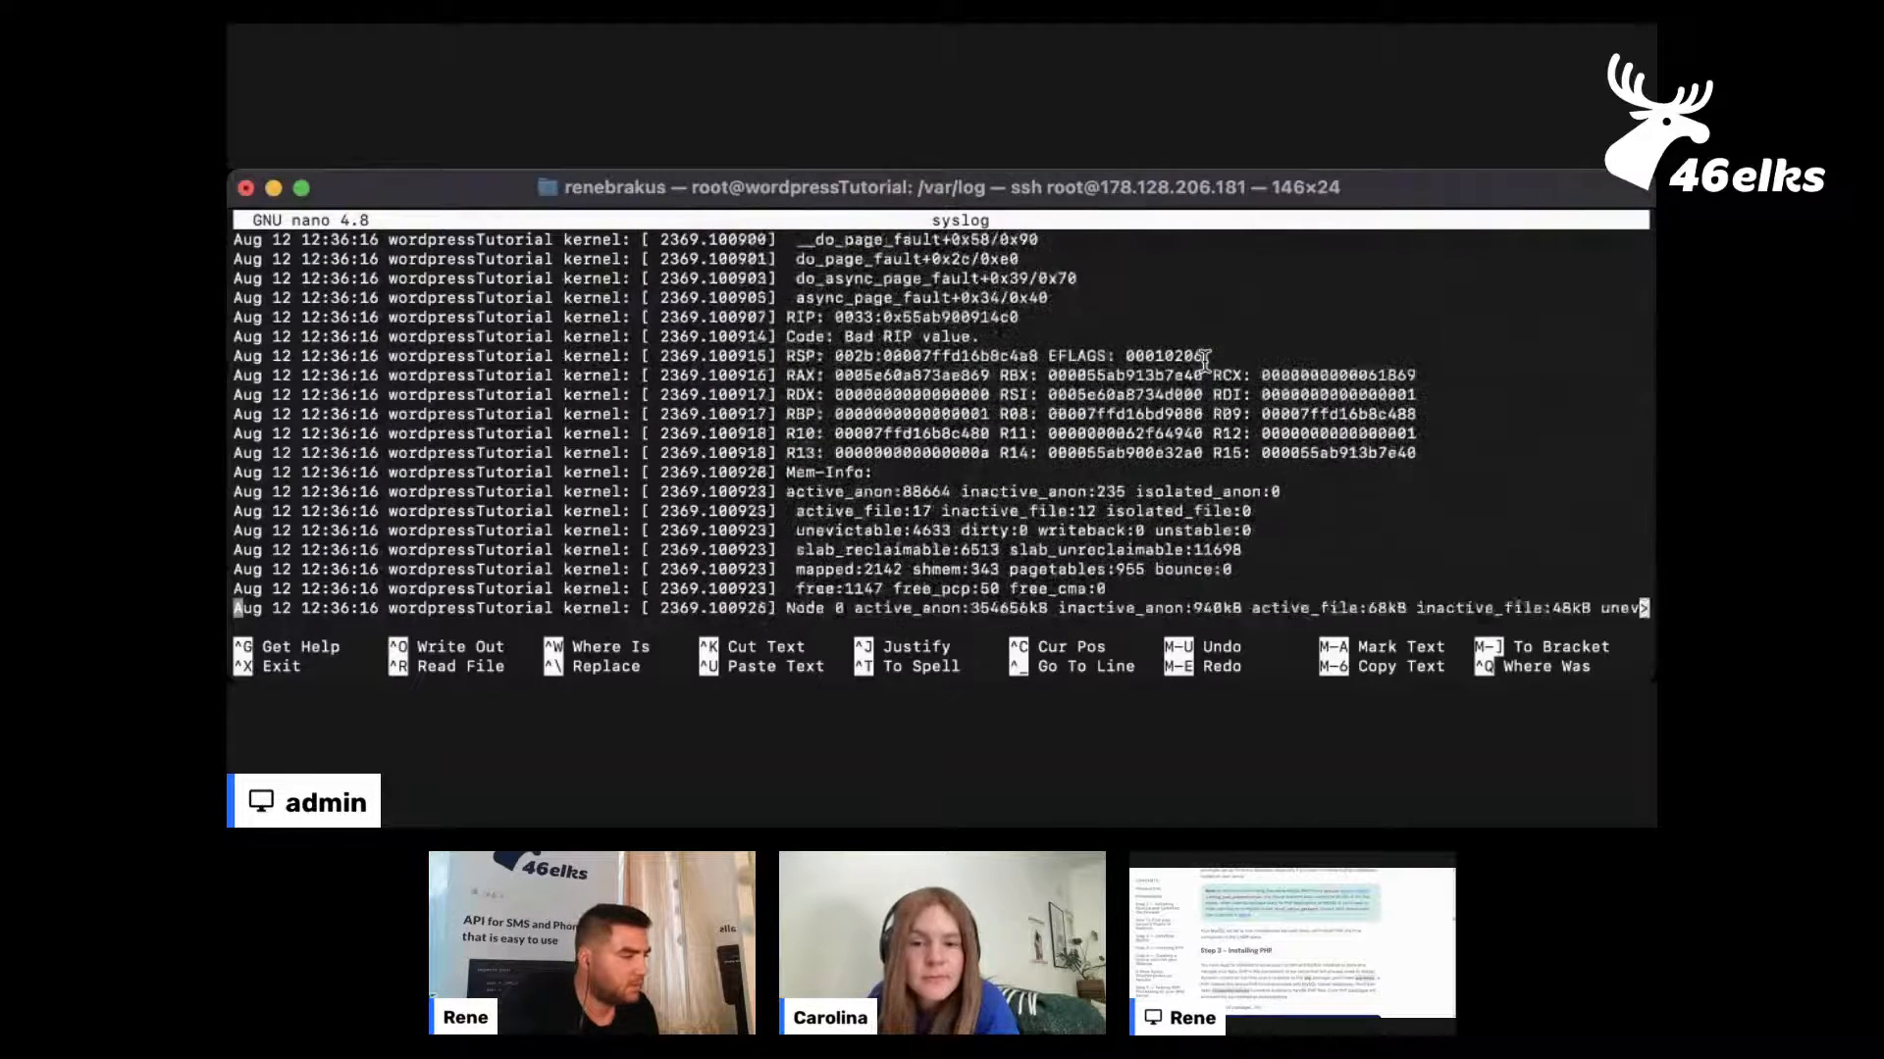
key("Down")
key("Down")
key("Down")
key("Down")
key("Down")
key("Down")
key("Down")
key("Down")
key("Down")
key("Down")
key("Down")
key("Down")
key("Down")
key("Down")
key("Down")
key("Down")
key("Down")
key("Down")
key("Down")
key("Down")
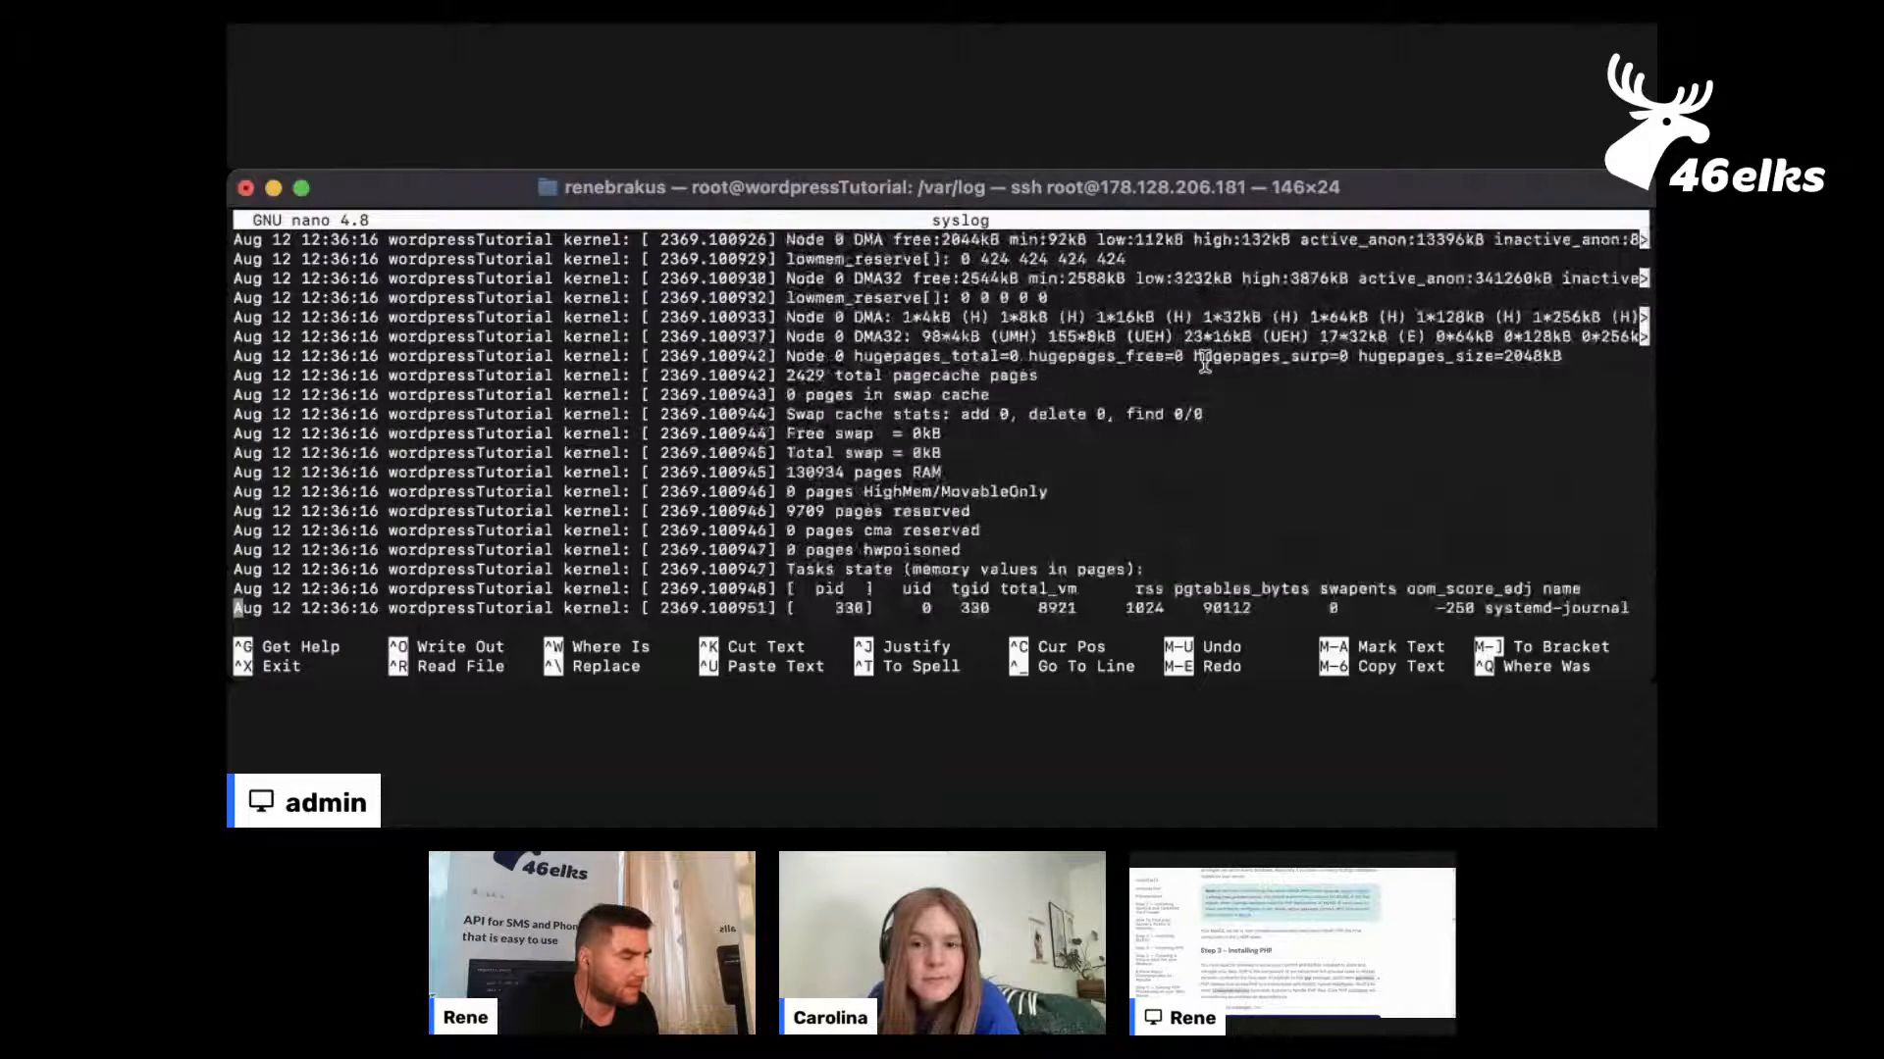
key("Down")
key("Down")
key("Down")
key("Down")
key("Down")
key("Down")
key("Down")
key("Down")
key("Down")
key("Down")
key("Down")
key("Down")
key("Down")
key("Down")
key("Down")
key("Down")
key("Down")
key("Down")
key("Down")
key("Down")
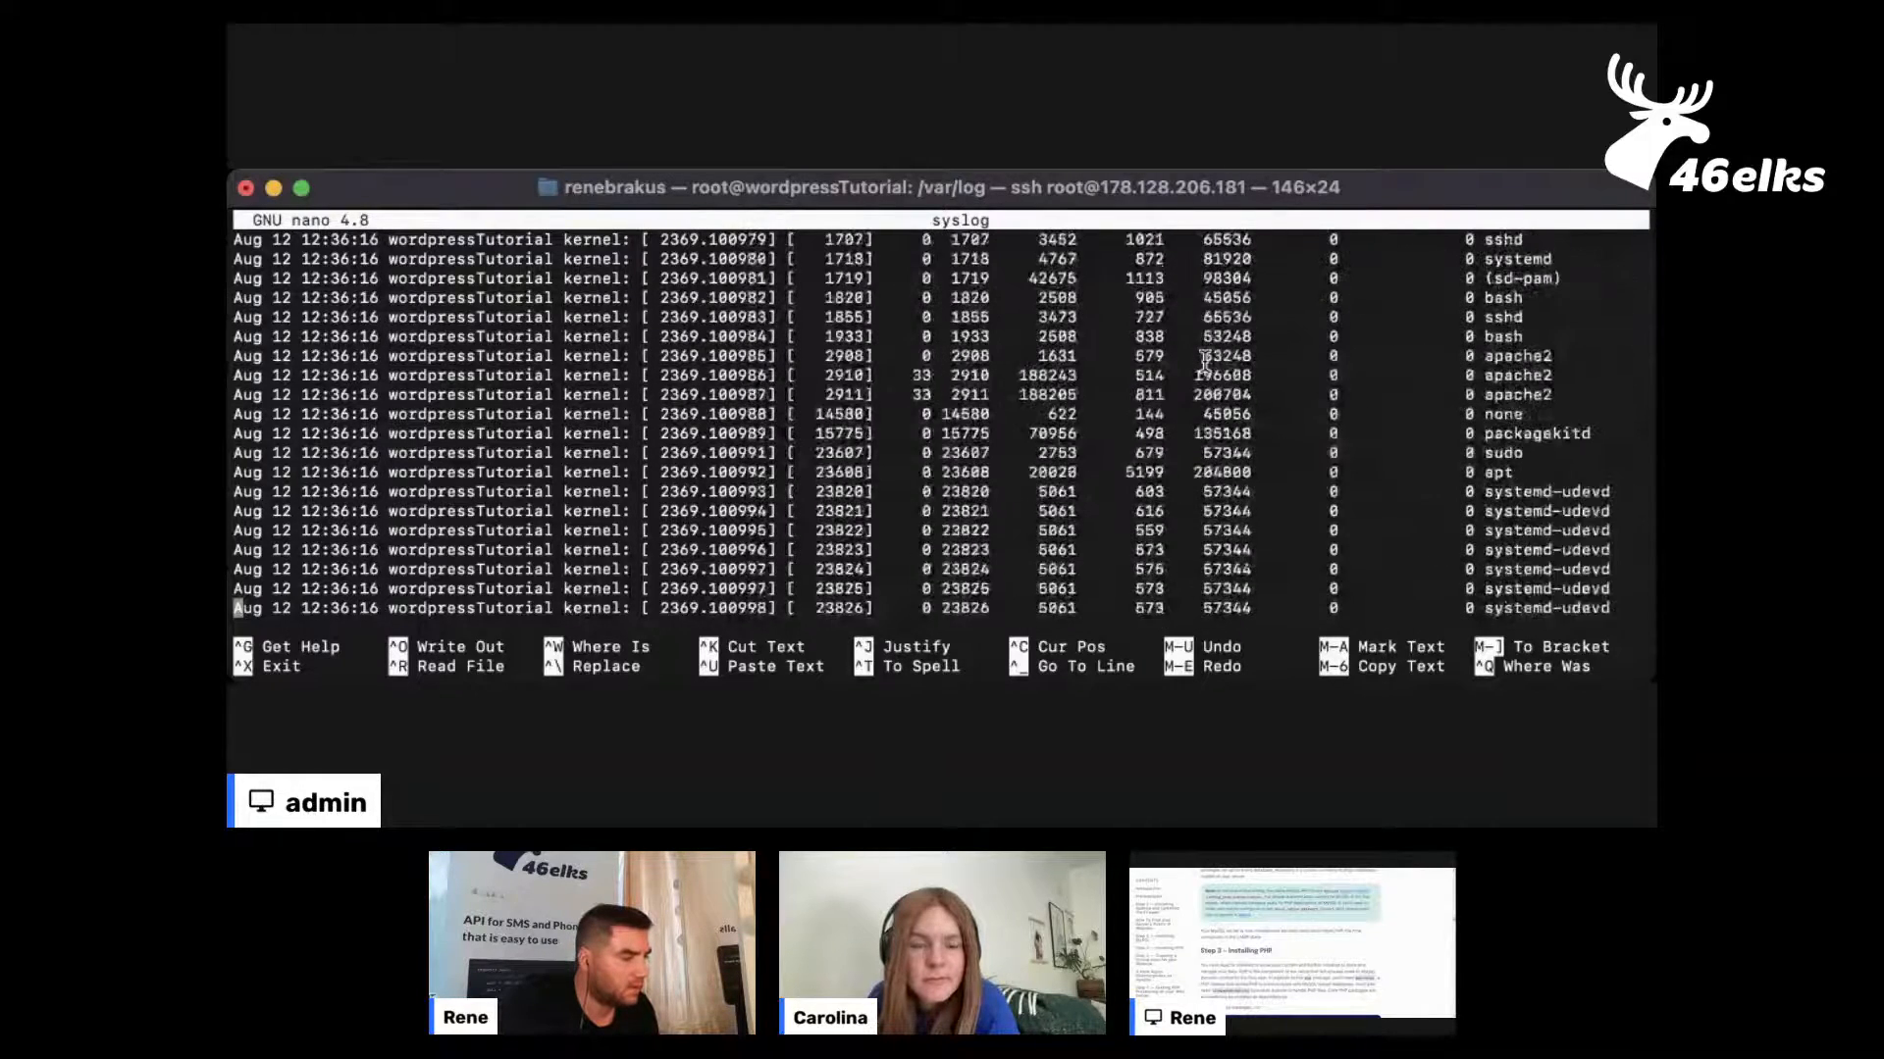
key("Down")
key("Down")
key("Down")
key("Down")
key("Down")
key("Down")
key("Down")
key("Down")
key("Down")
key("Down")
key("Down")
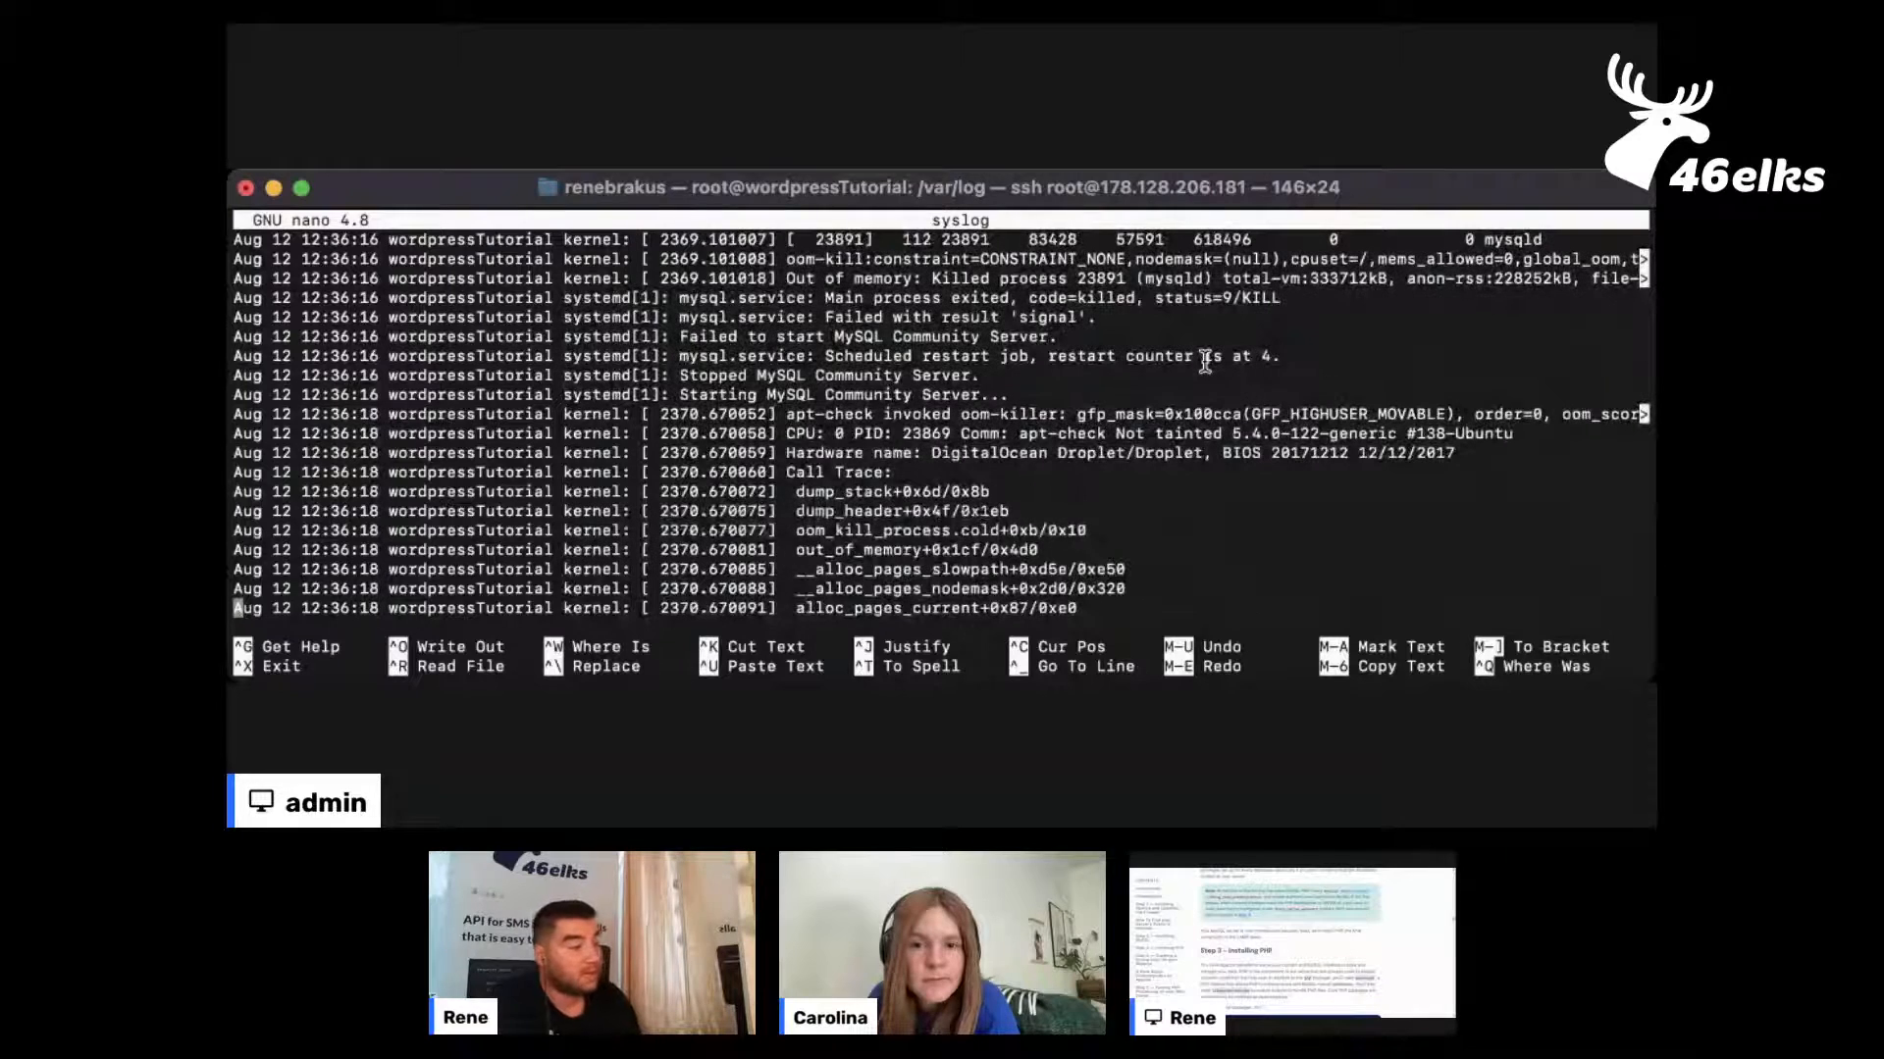
key("Up")
key("Up")
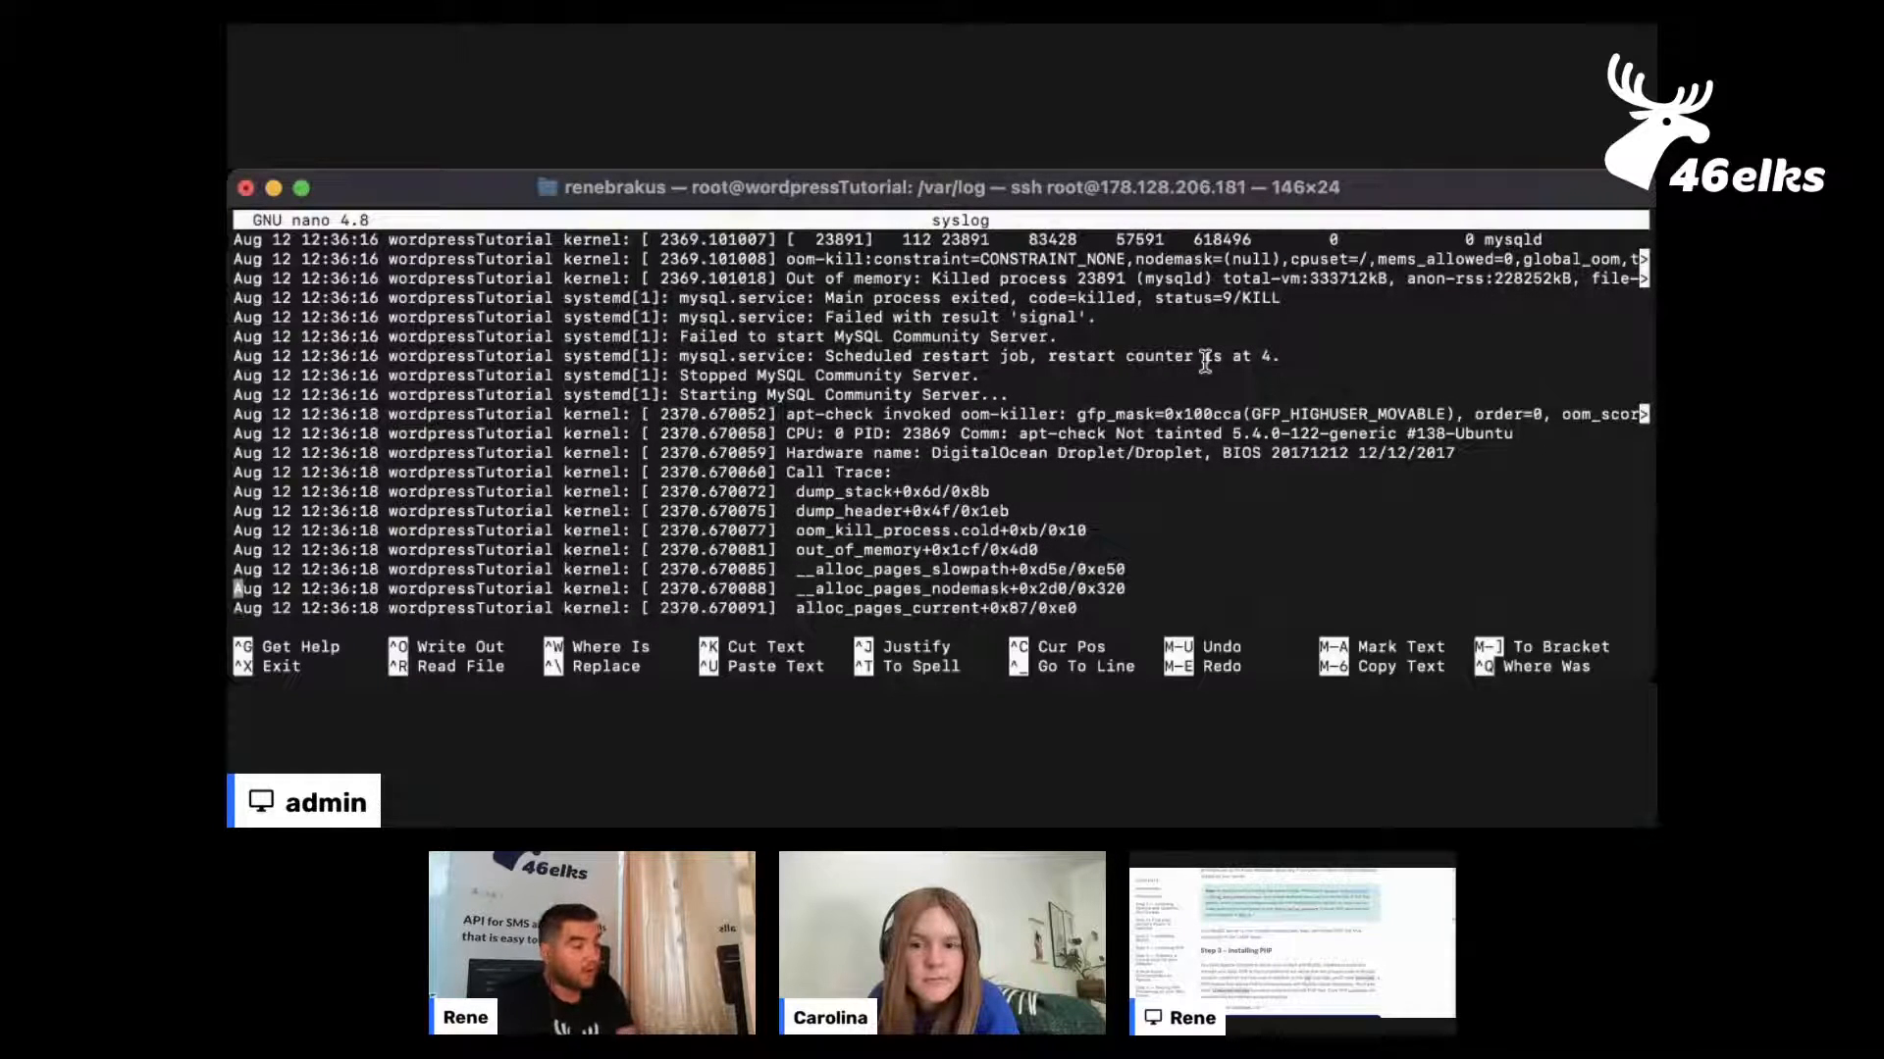
Go back in syslog to the 12:36:16 mysql.service line about the scheduled restart job
key("Up")
key("Up")
key("Up")
key("Up")
key("Up")
key("Up")
key("Up")
key("Up")
key("Up")
key("Up")
key("Up")
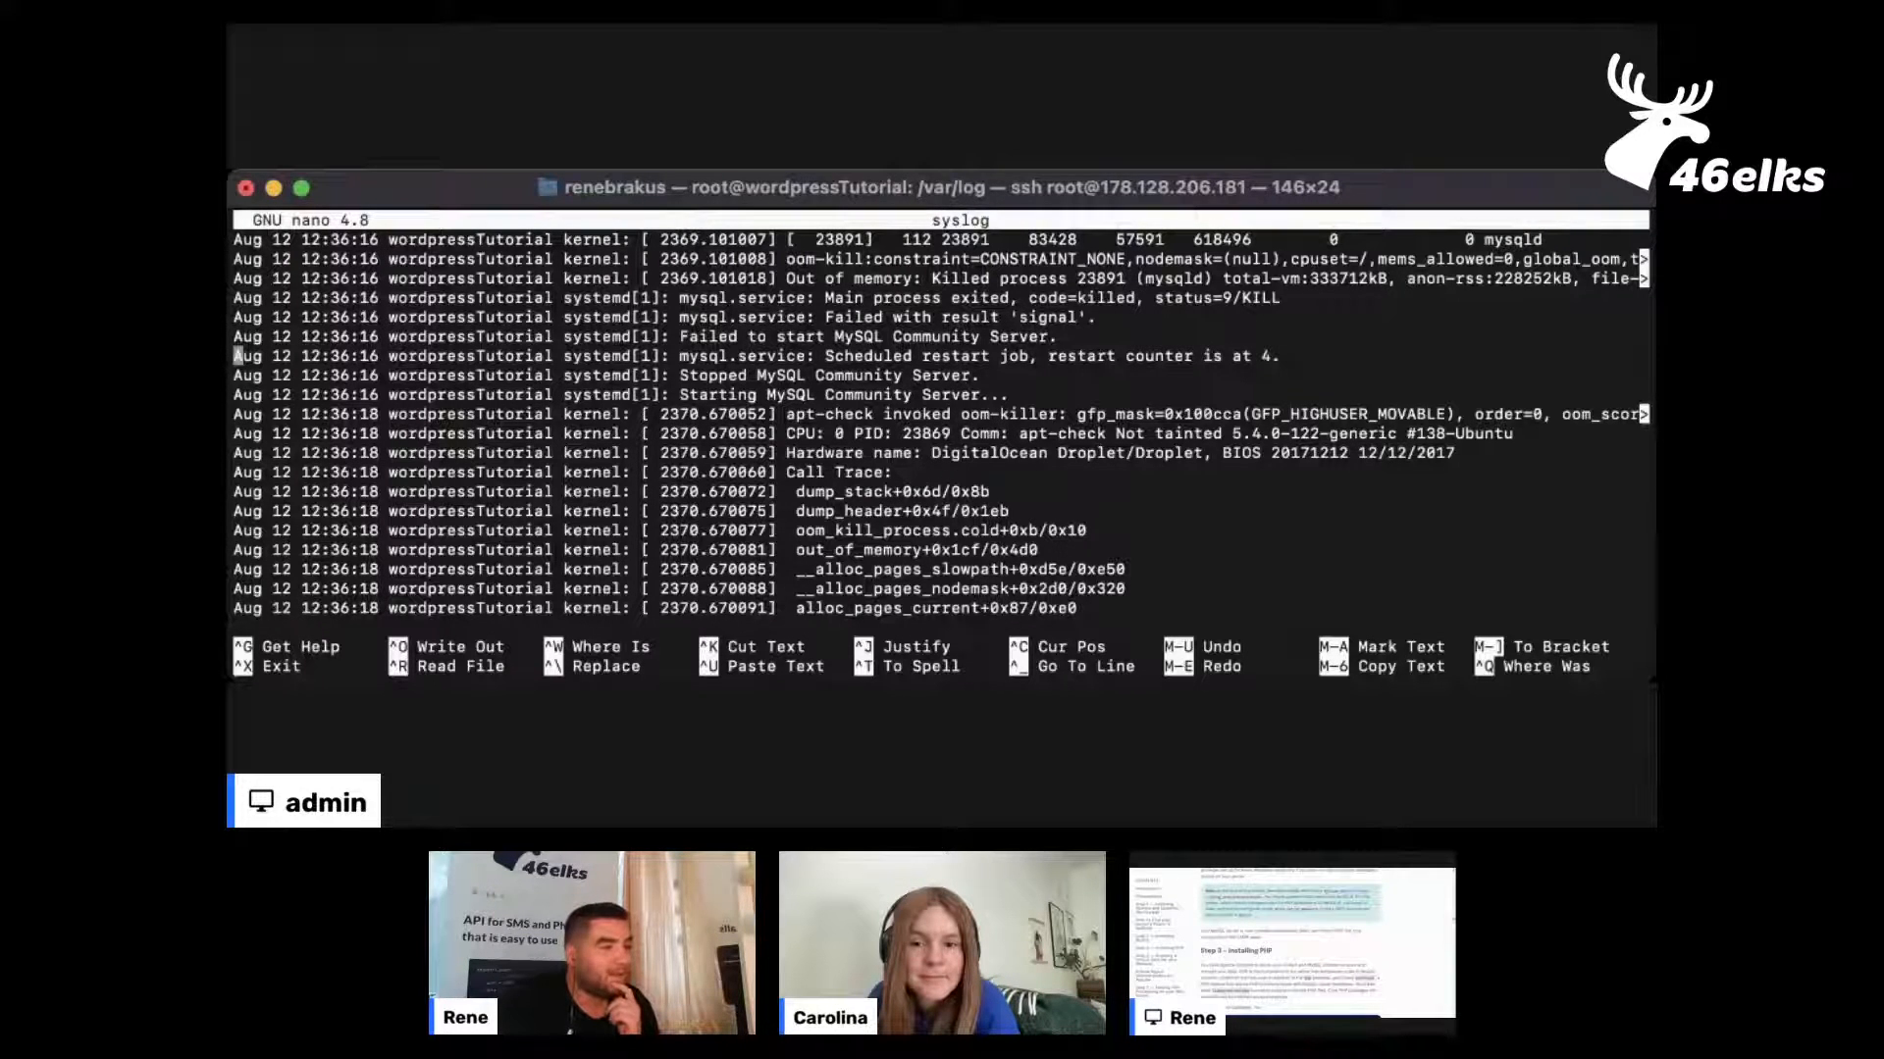
Switch to the wordpressTutorial droplet page in DigitalOcean and examine its Bandwidth, CPU Usage and Disk I/O graphs
key("super+Tab")
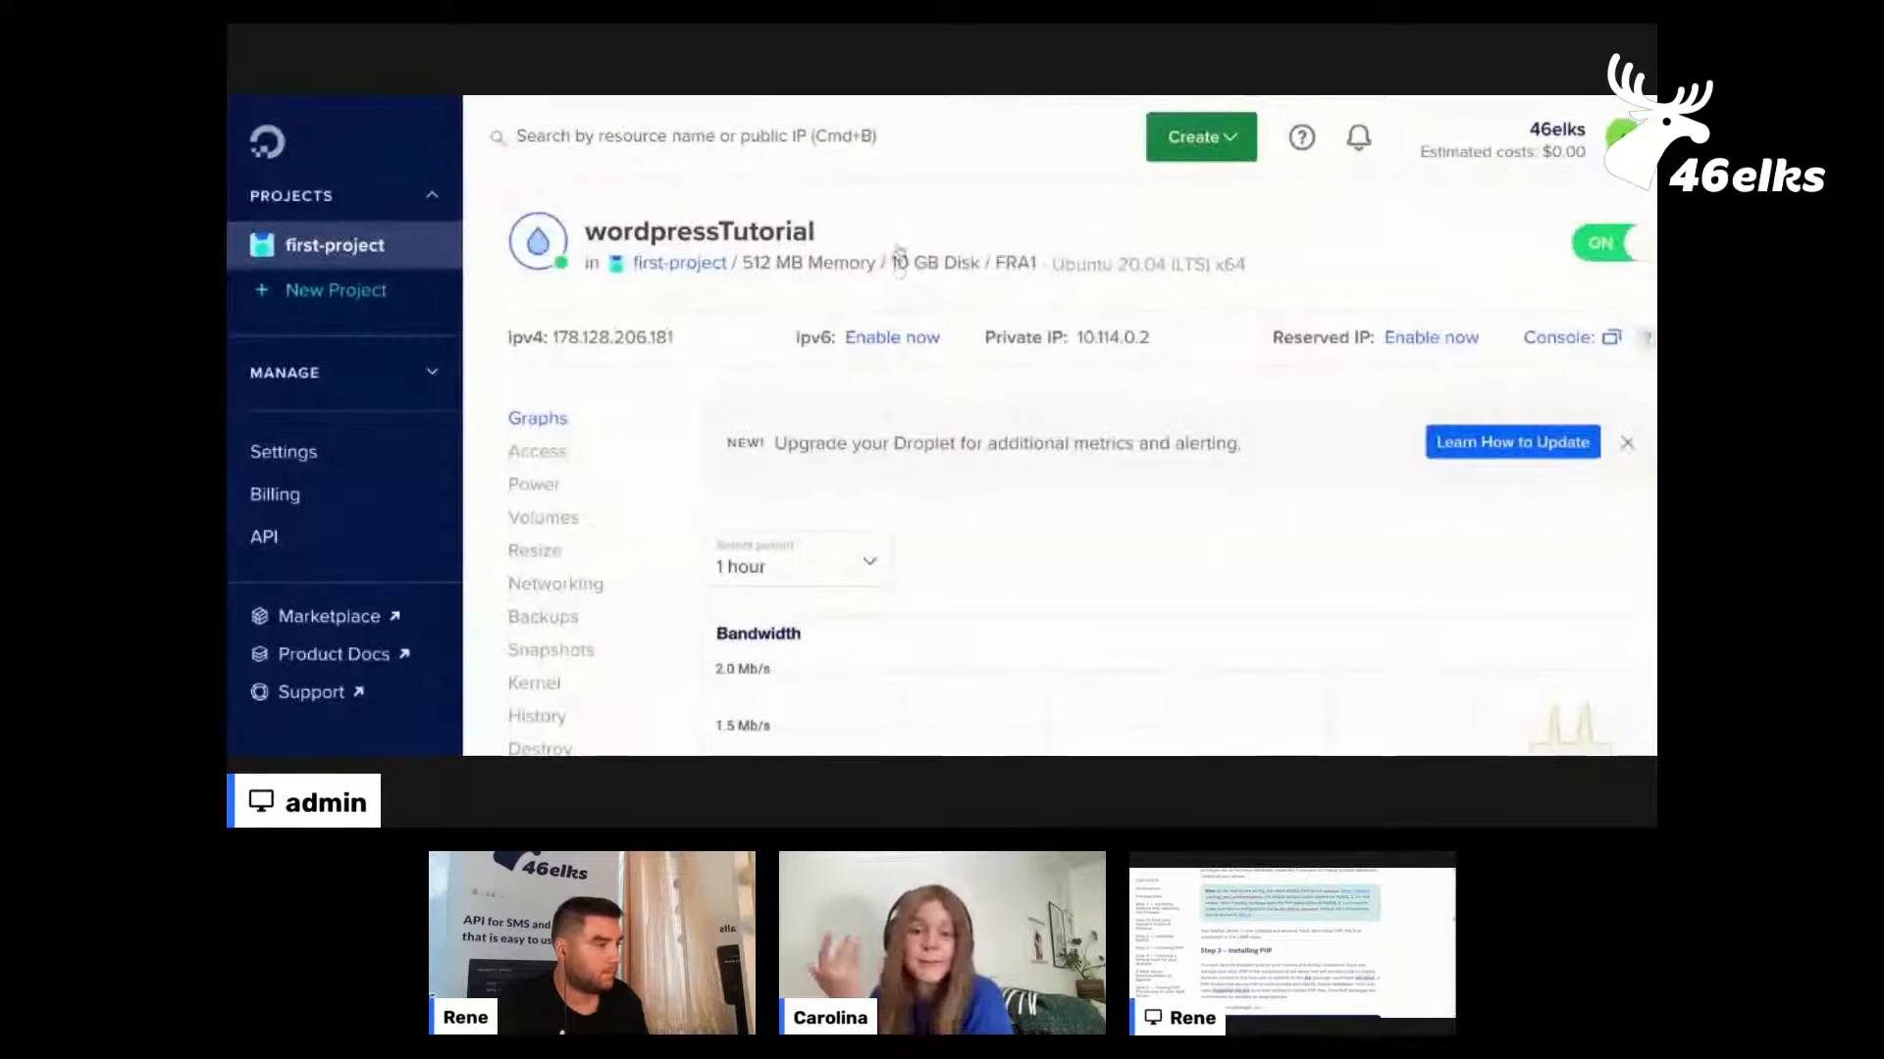
scroll(962, 354, "down", 2)
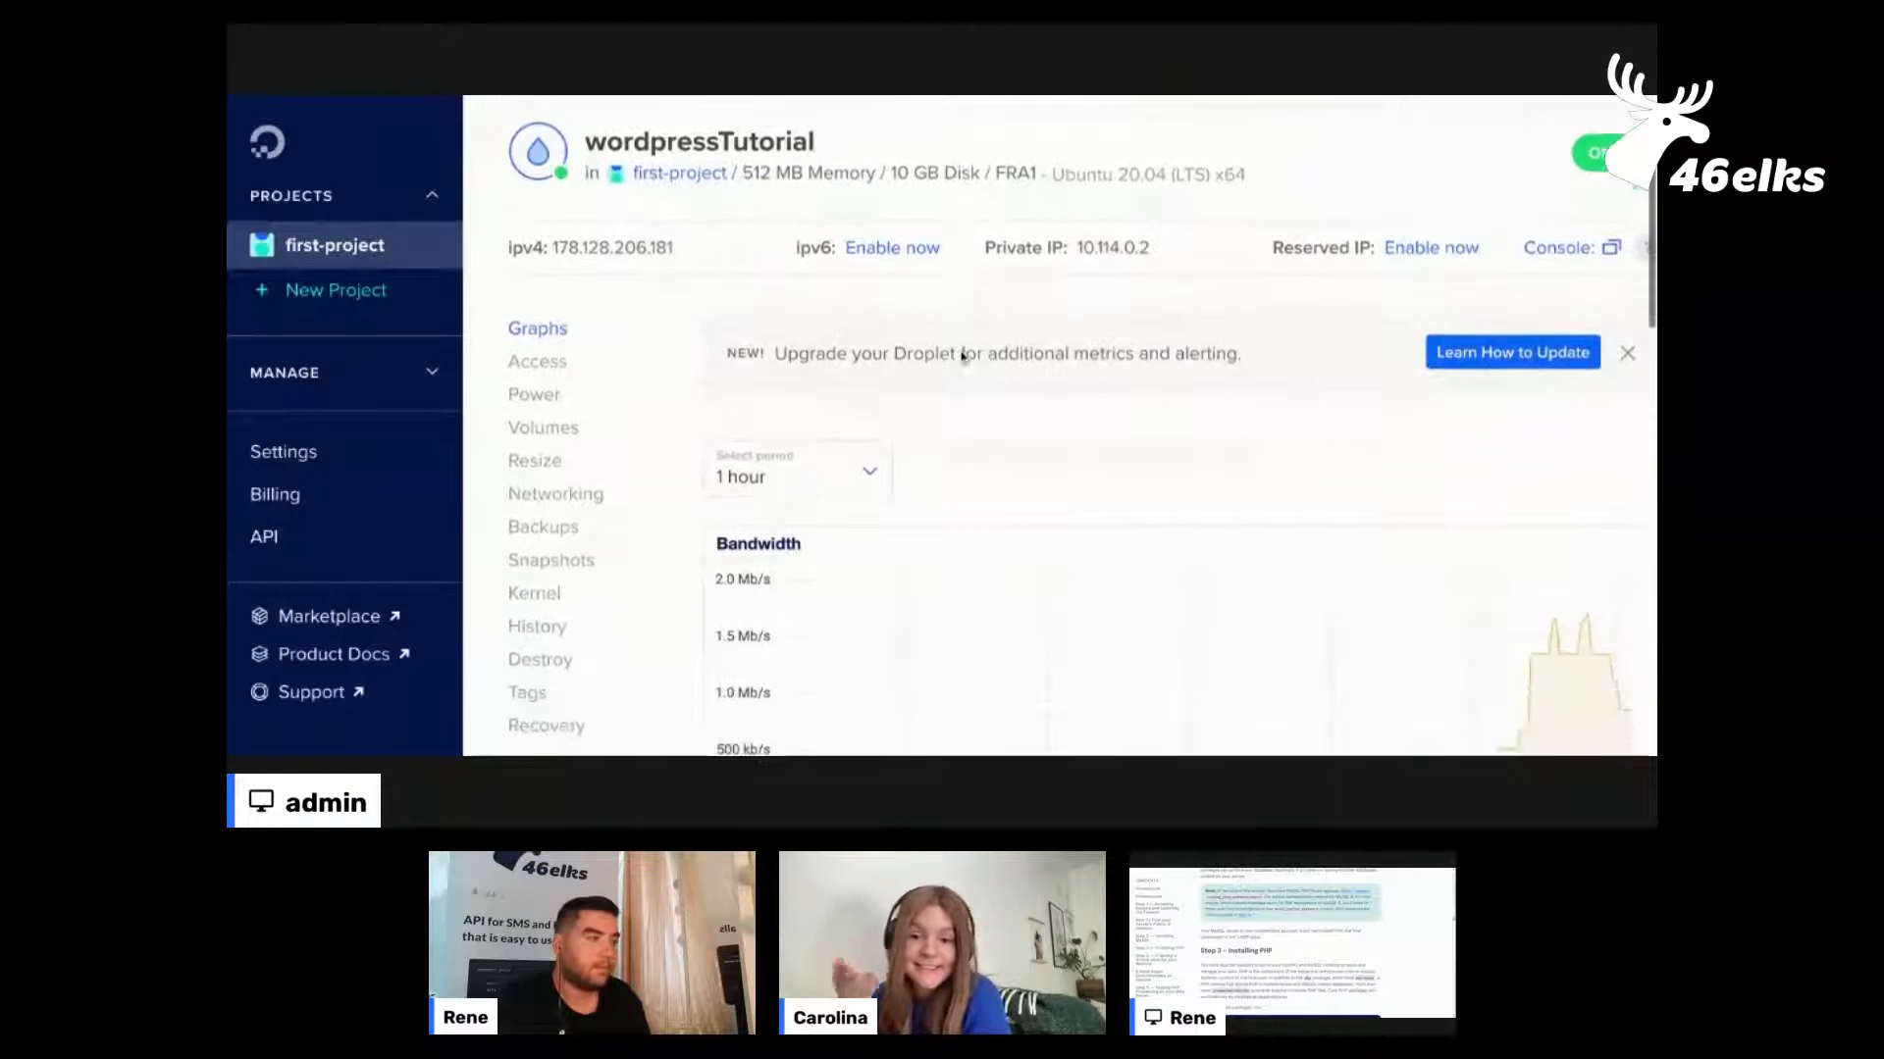
scroll(961, 357, "down", 2)
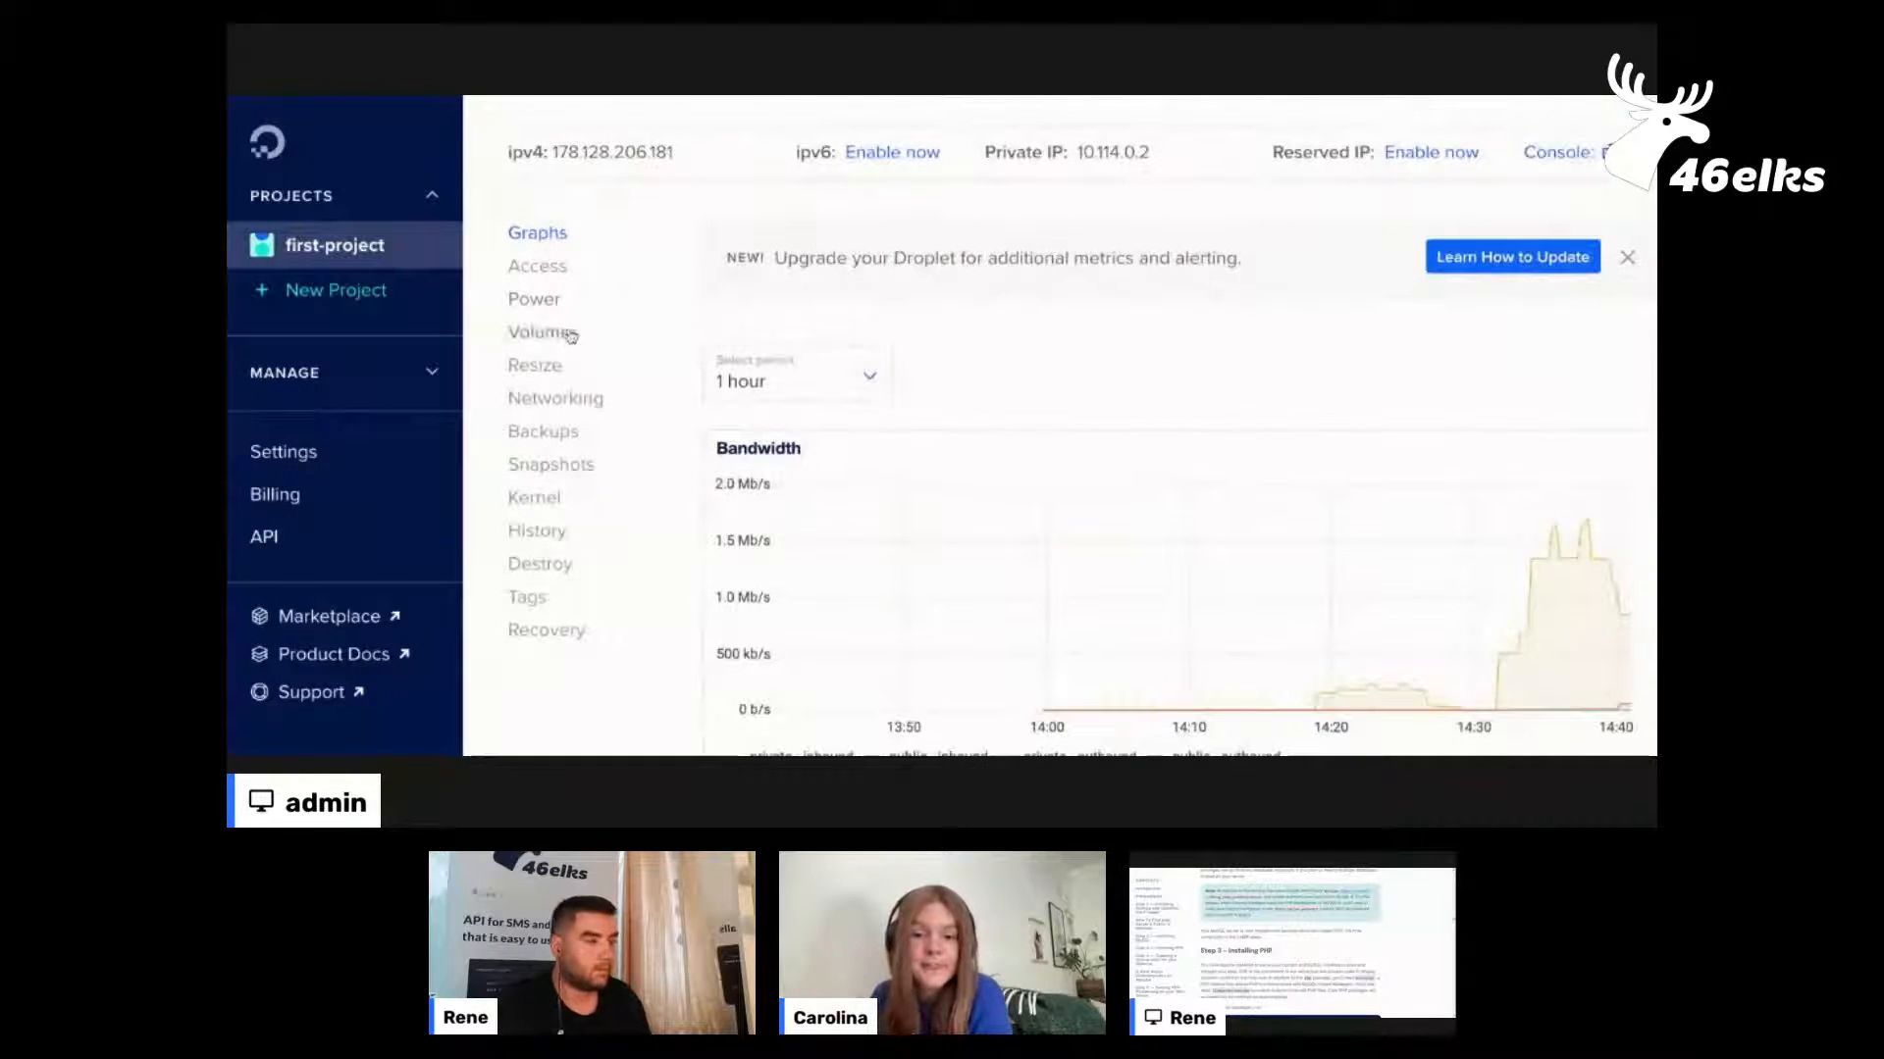
scroll(1181, 408, "down", 3)
scroll(1181, 407, "down", 6)
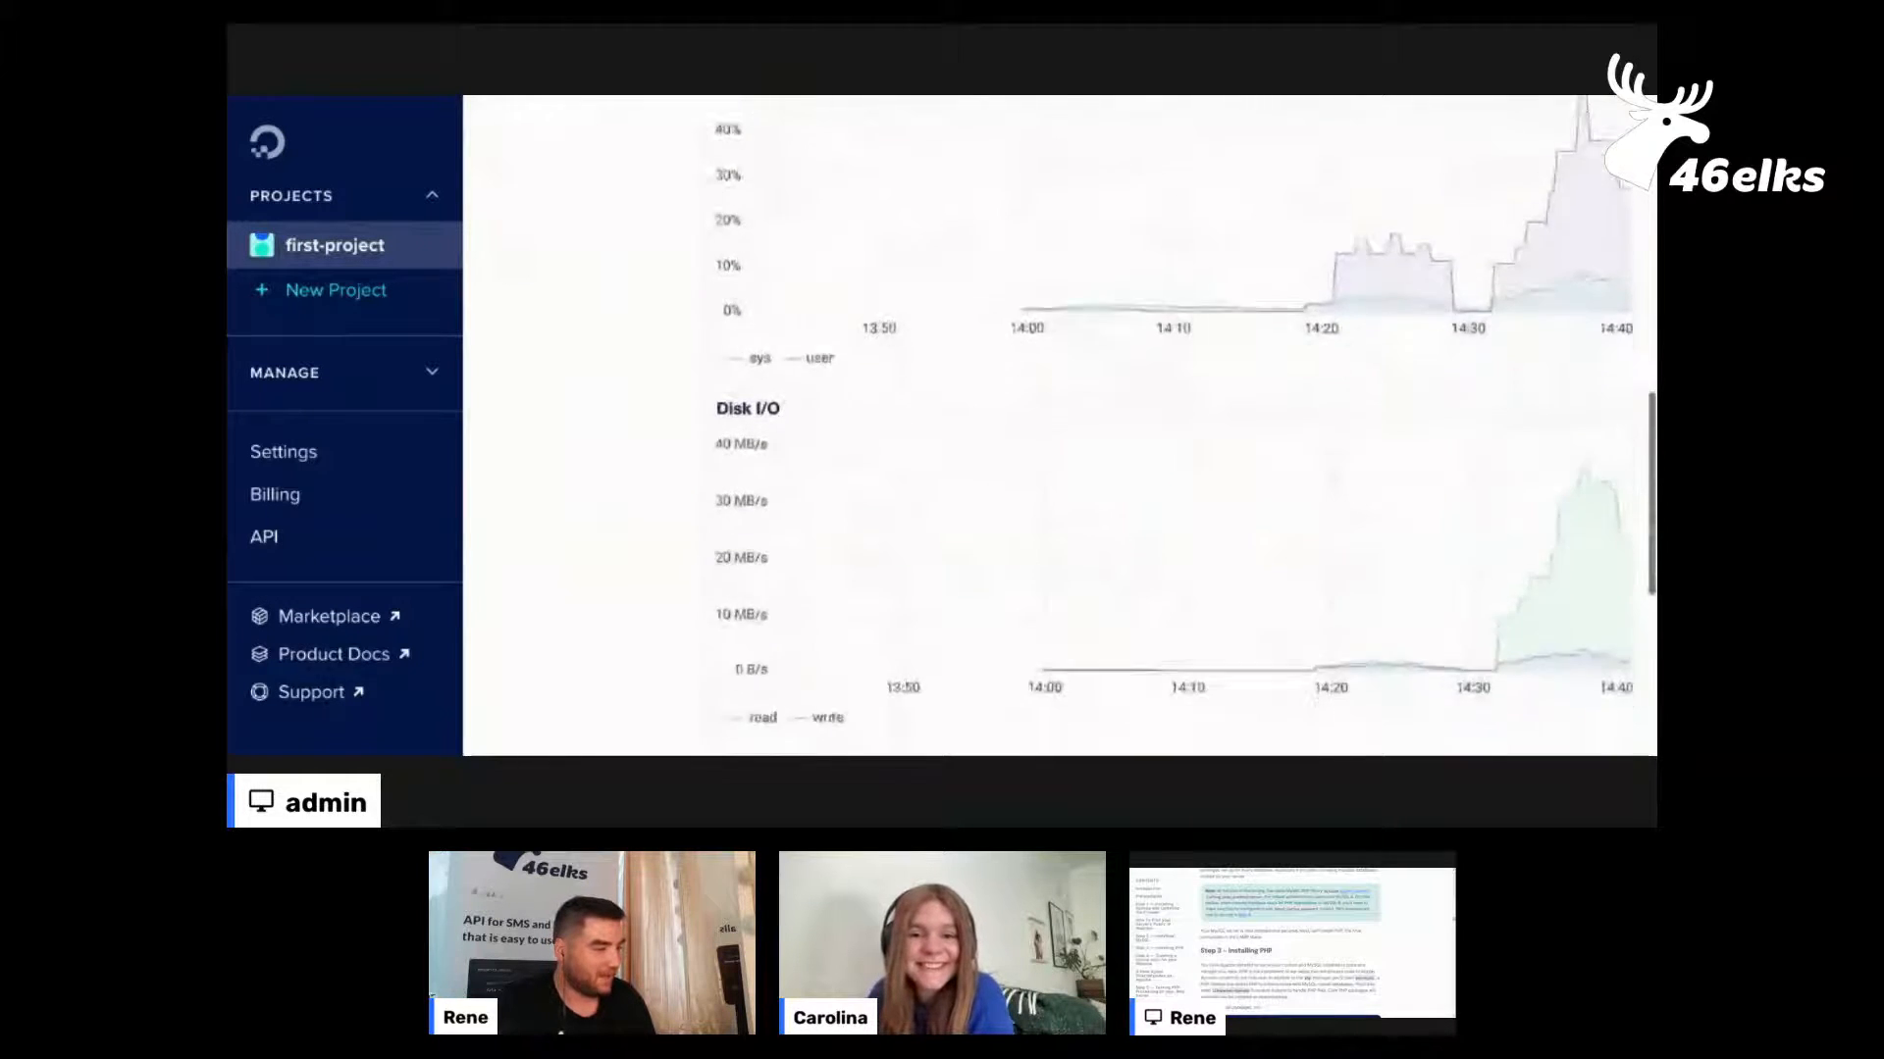
scroll(1069, 425, "down", 4)
scroll(1070, 425, "up", 6)
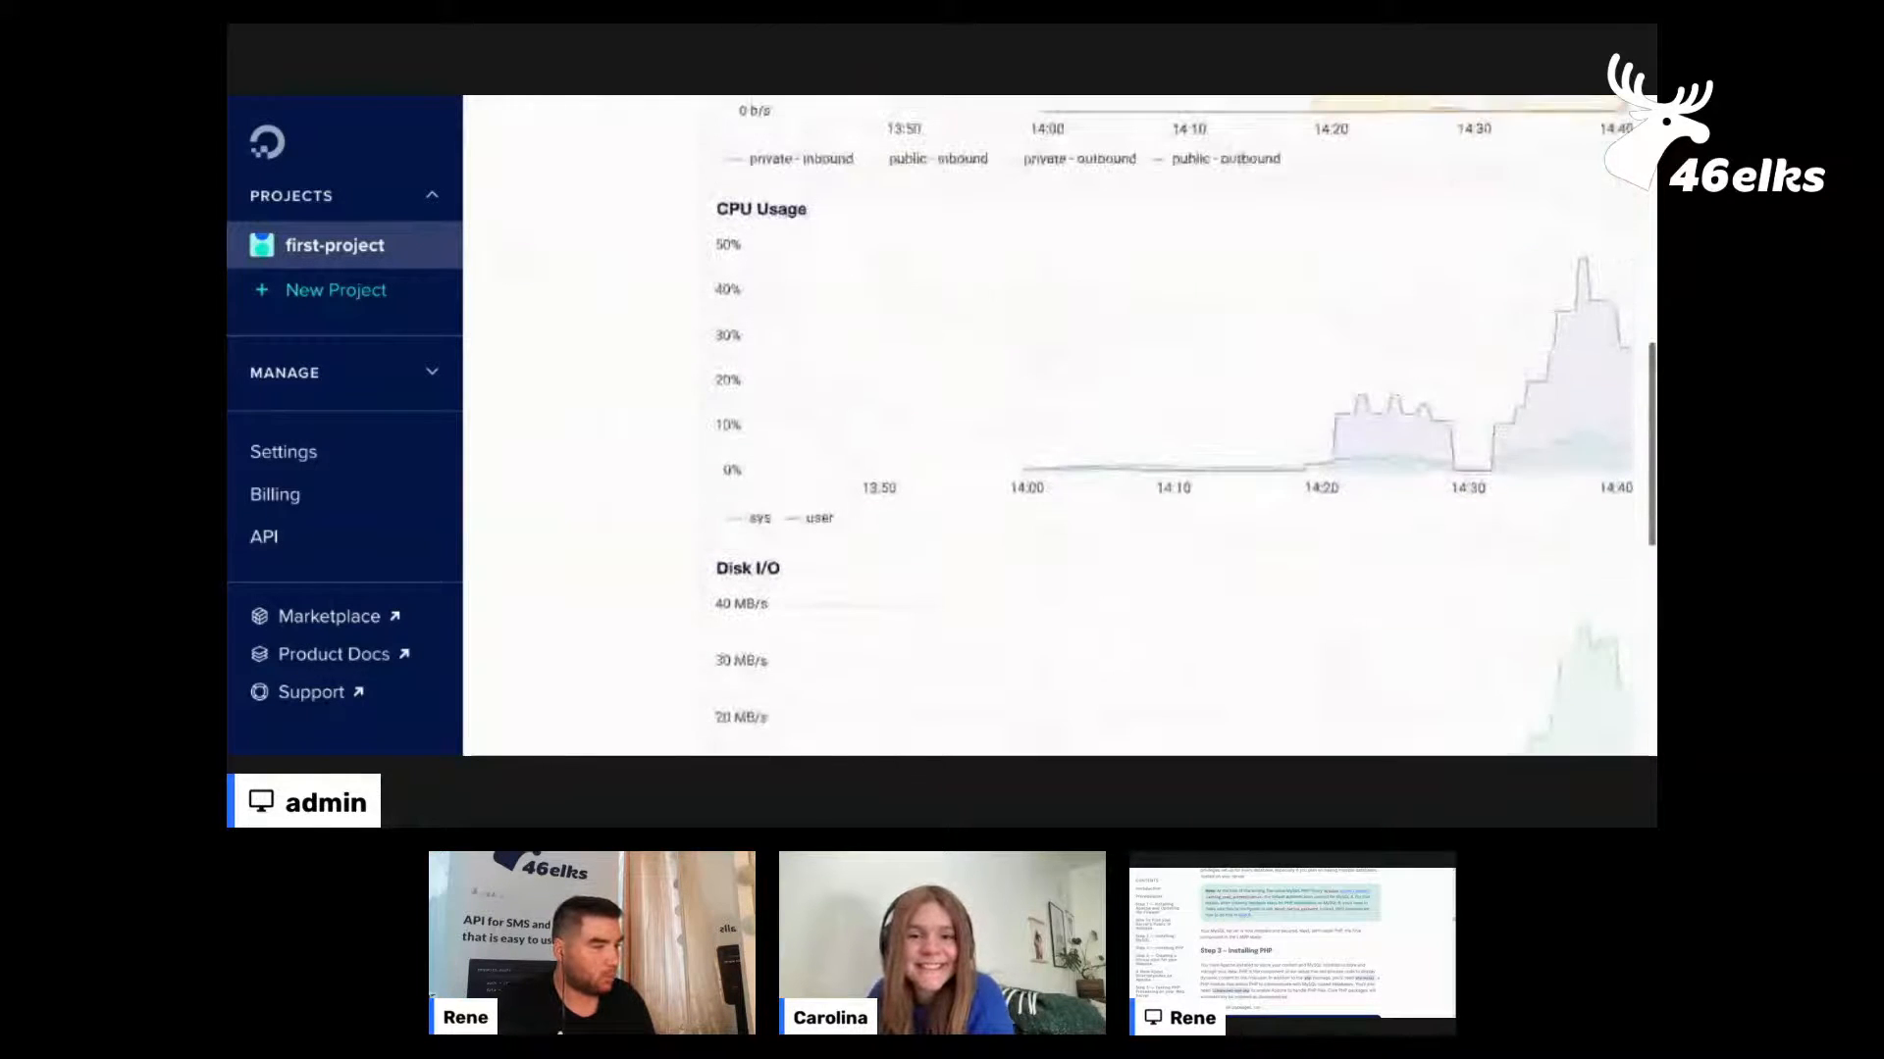
scroll(1486, 554, "up", 1)
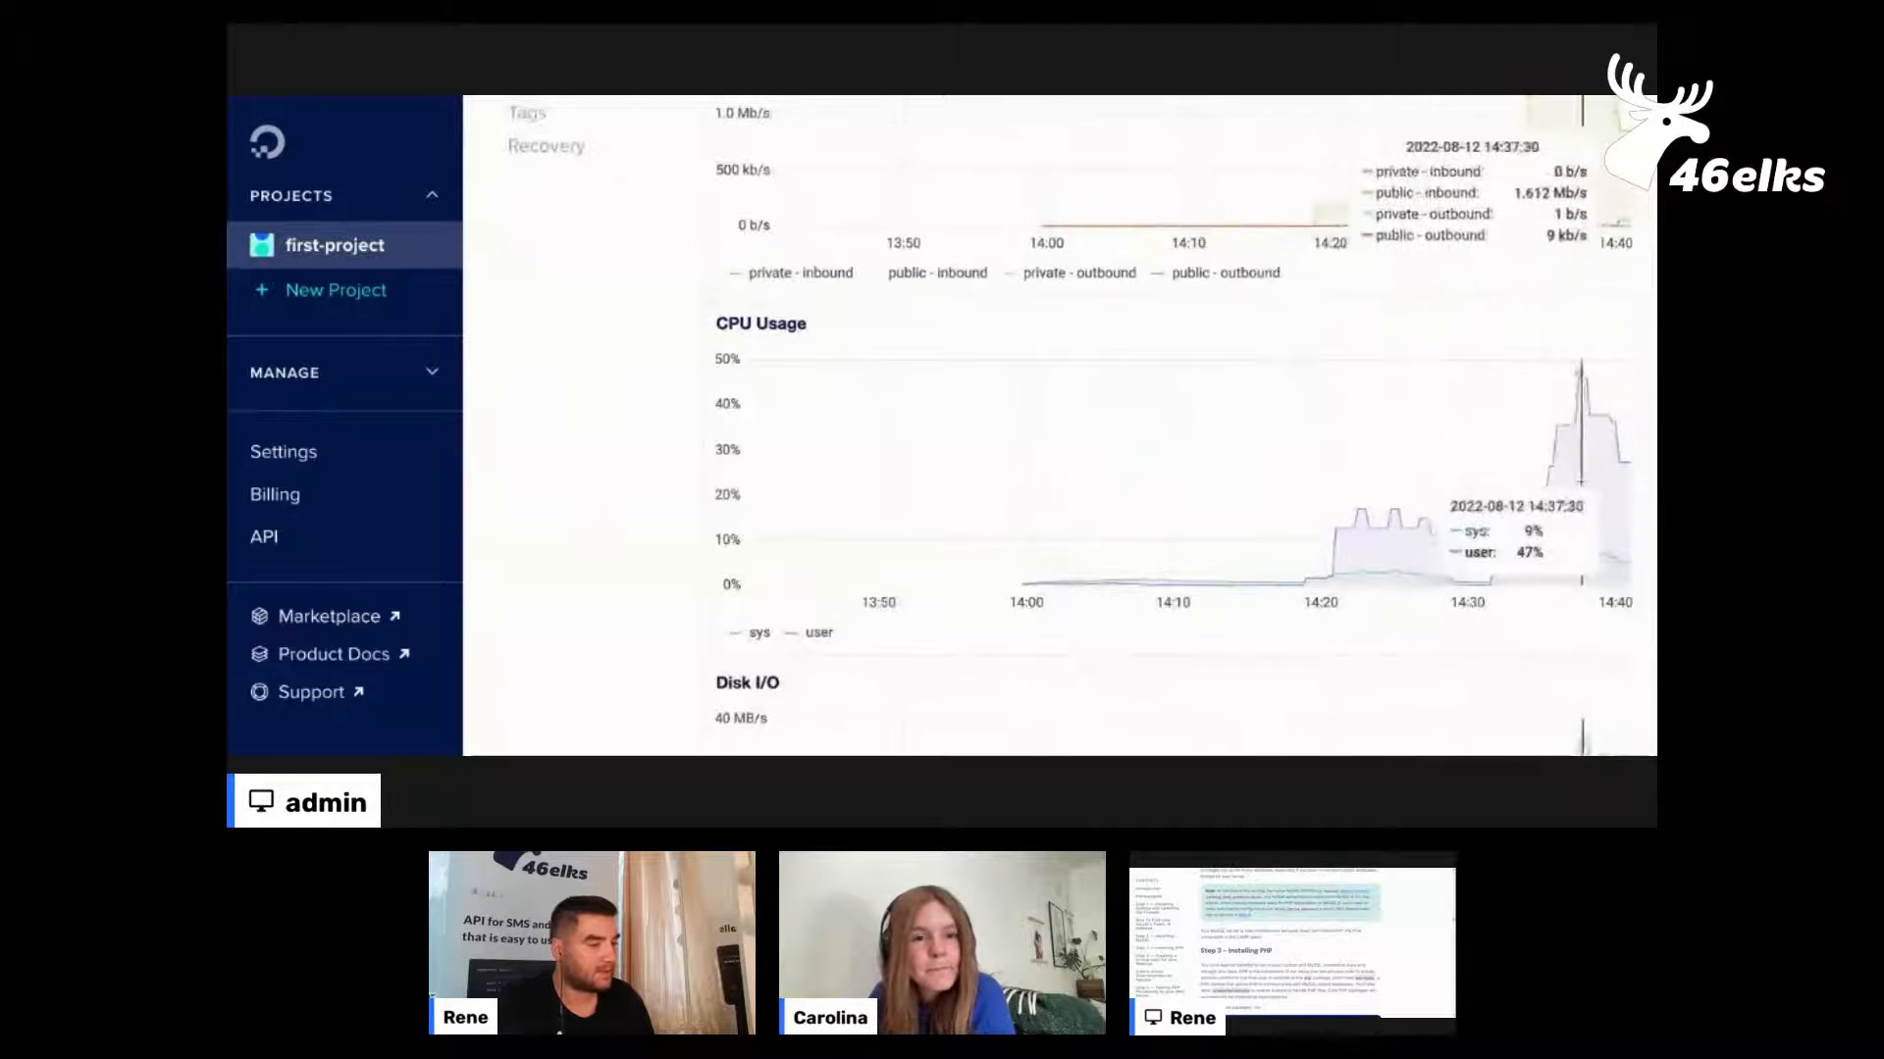
scroll(1583, 483, "up", 2)
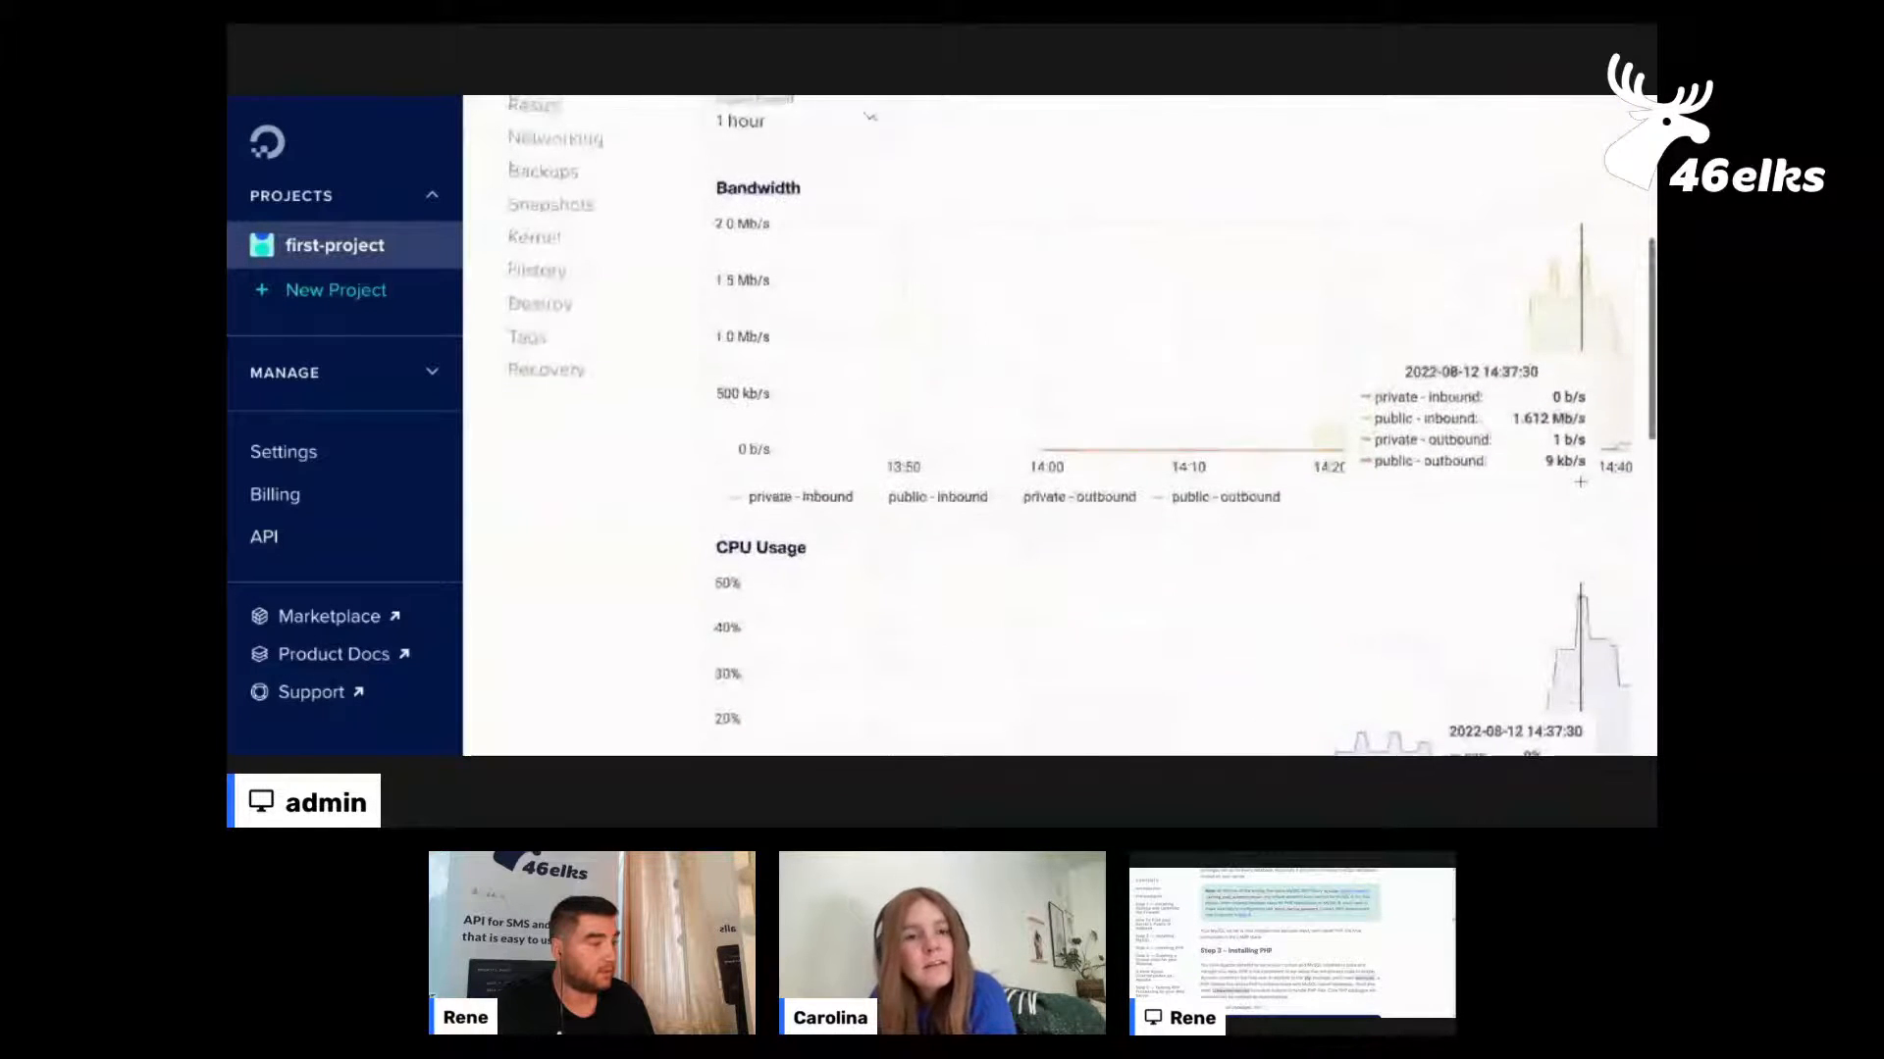
Open the droplet's resize options and try to pick the $7/mo Basic - Premium AMD plan with 1 GB memory
scroll(1579, 482, "up", 3)
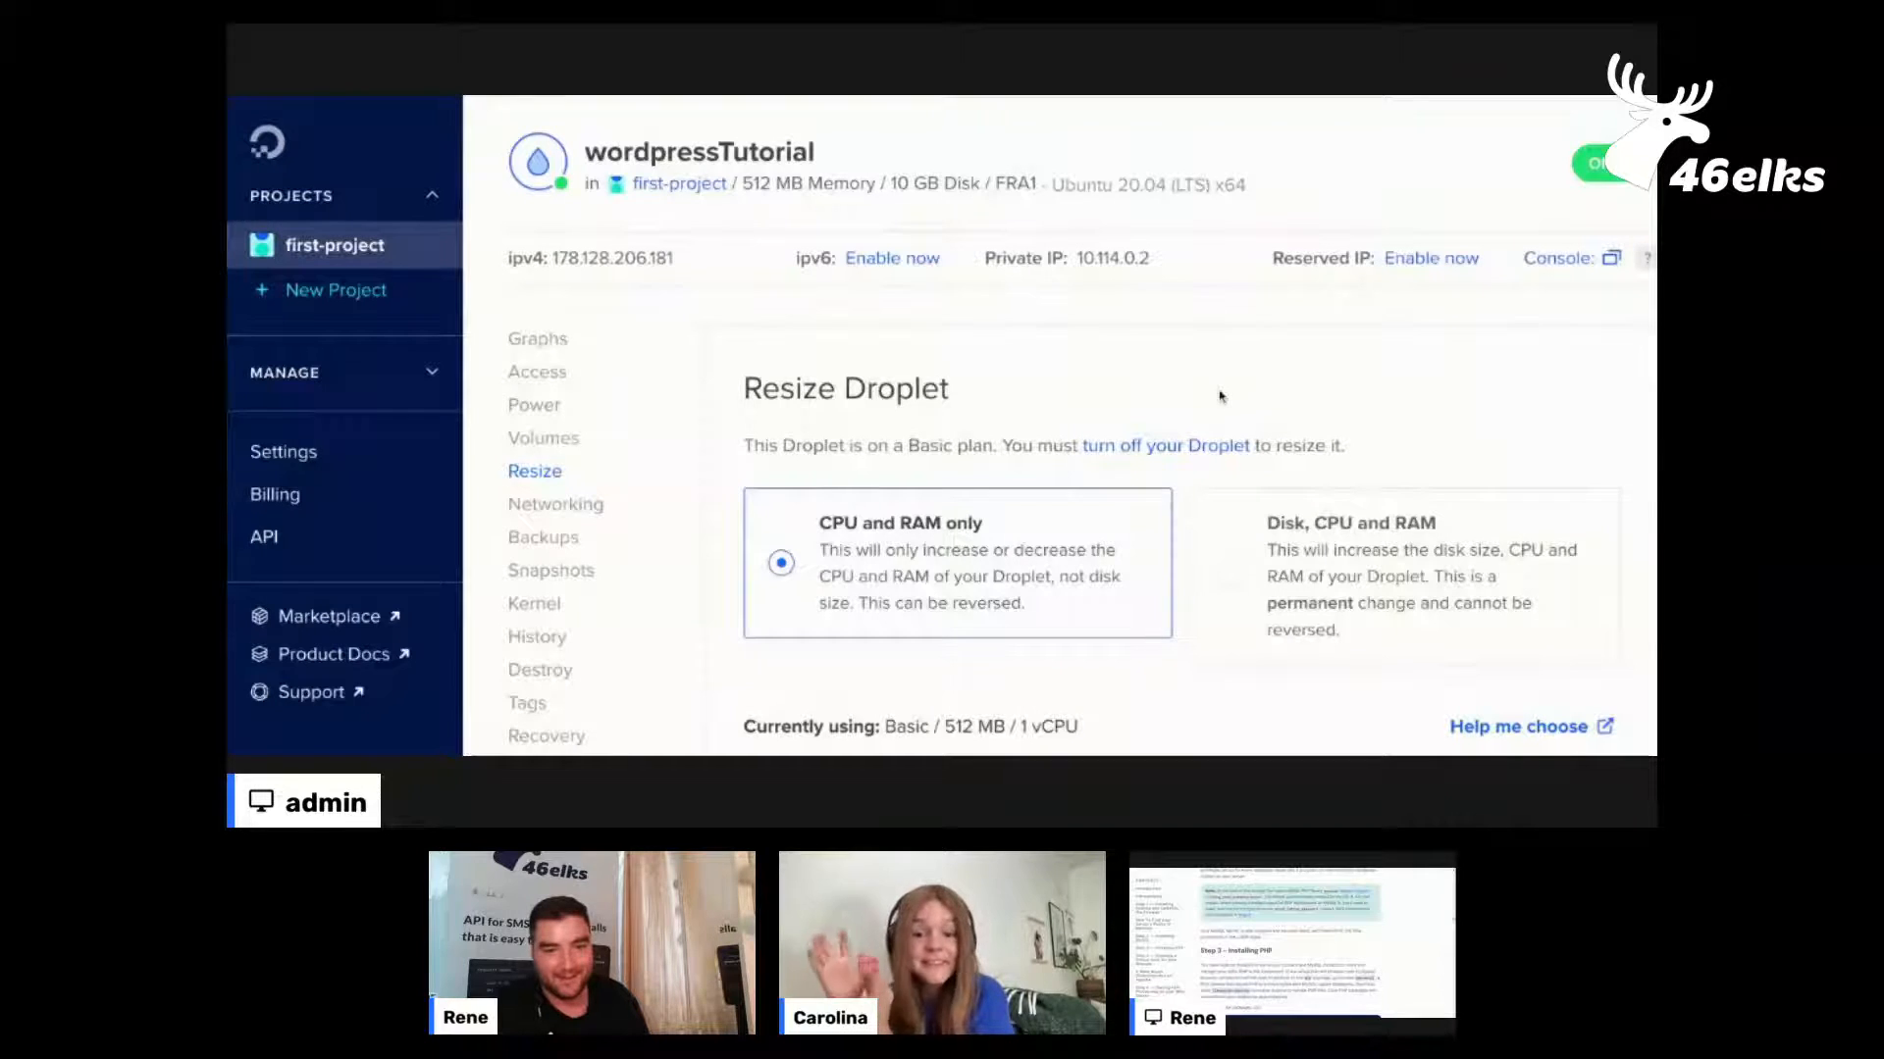
scroll(1222, 395, "down", 1)
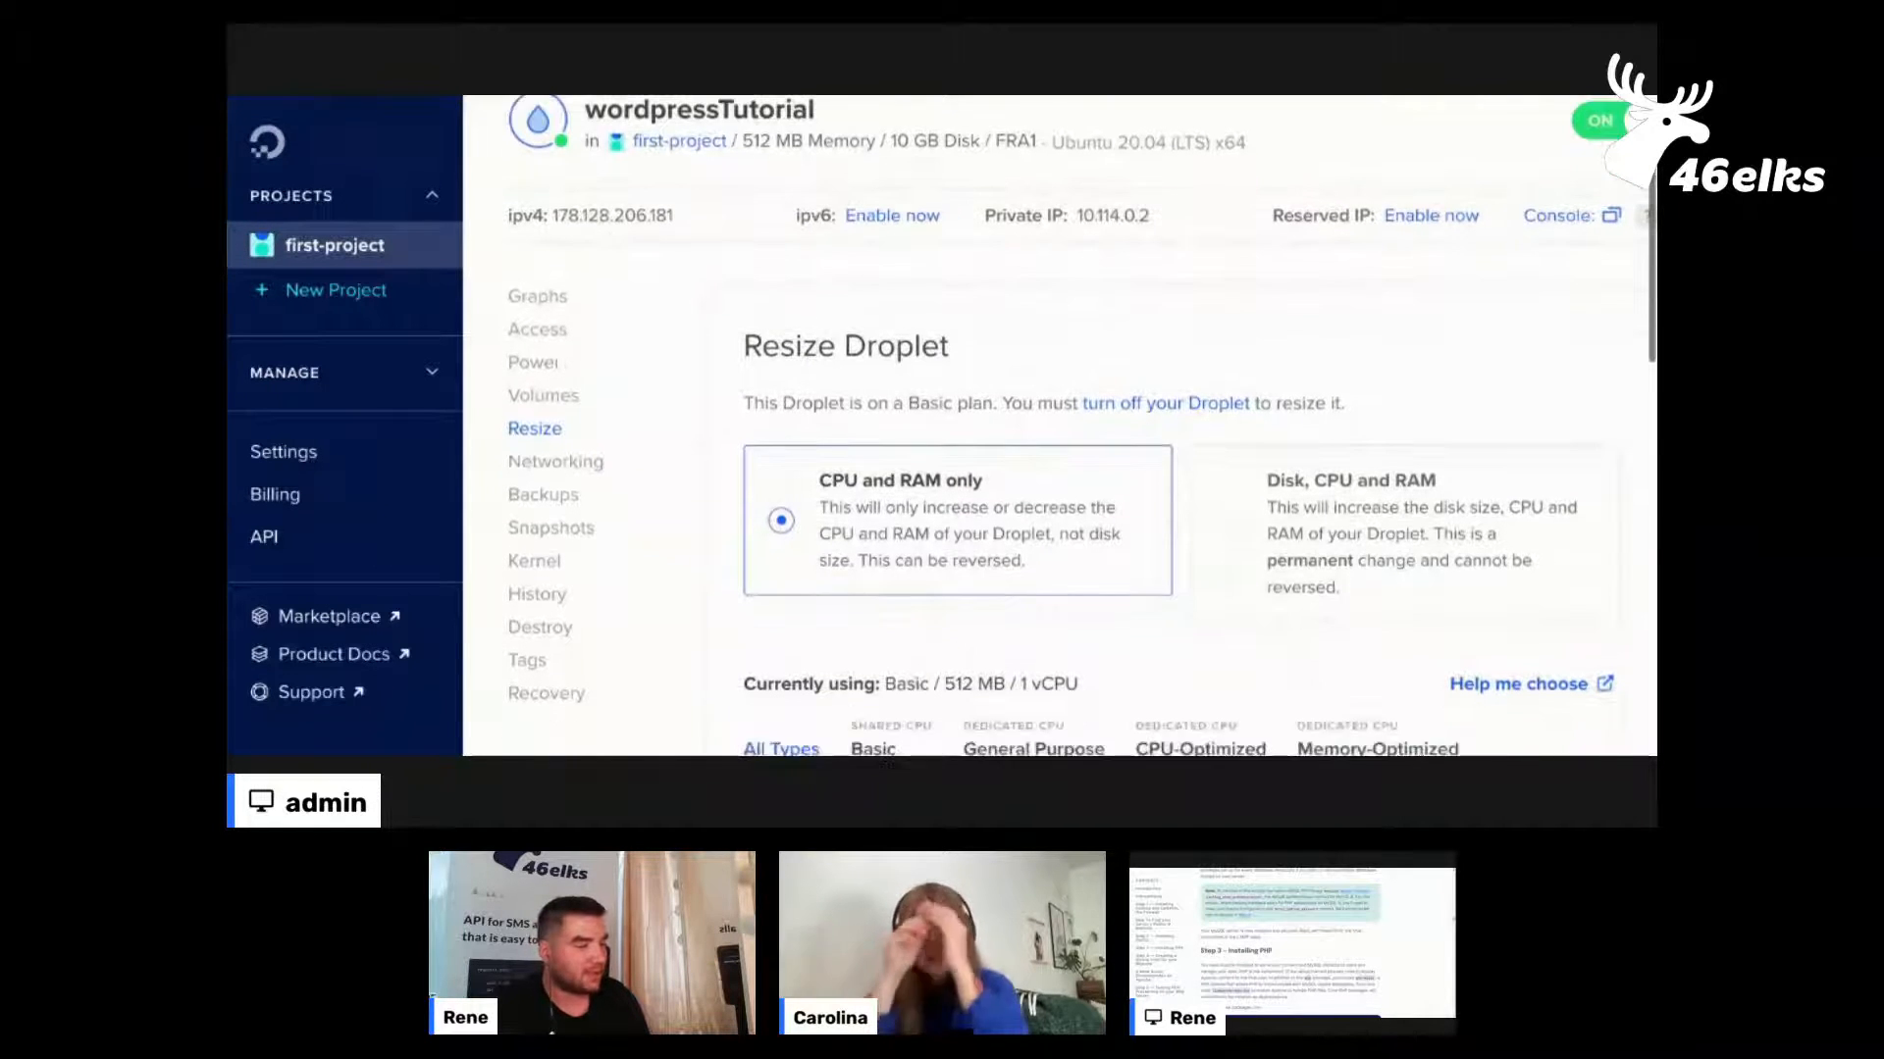
scroll(1221, 395, "down", 2)
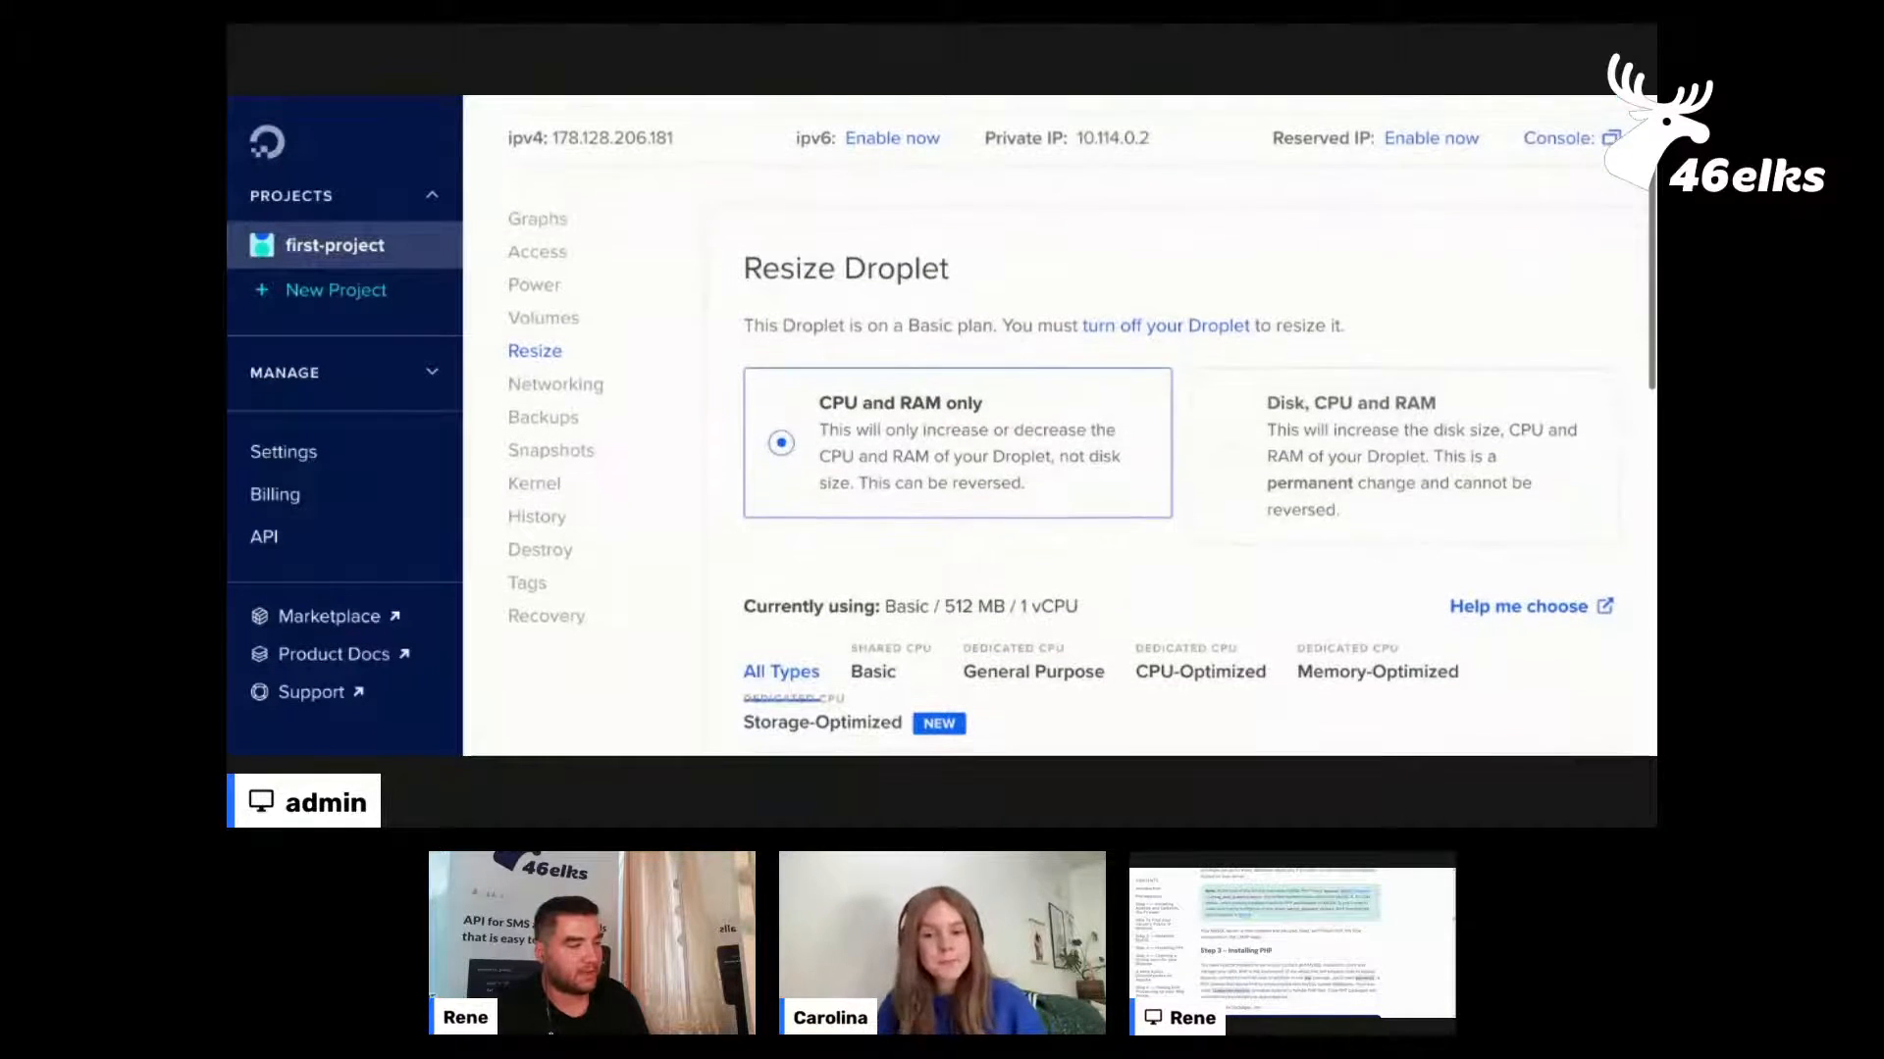
scroll(1221, 396, "down", 3)
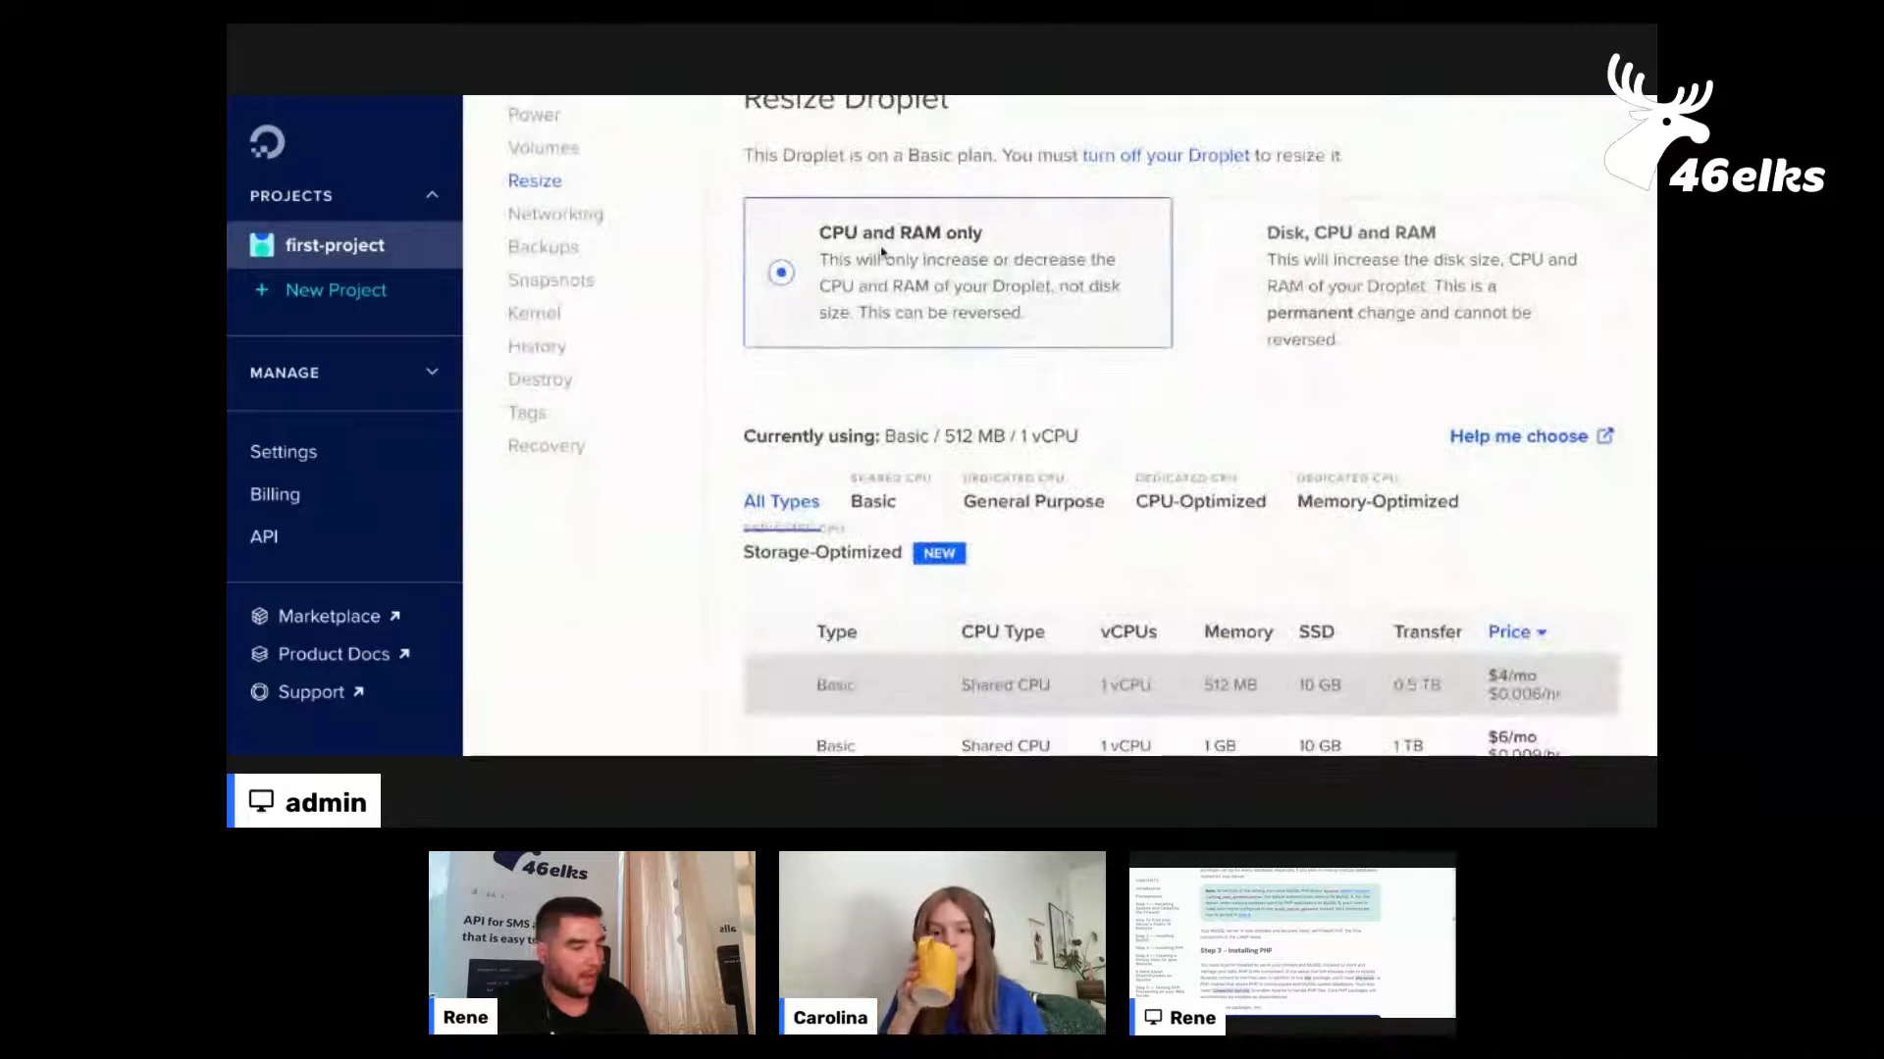
scroll(1095, 358, "down", 5)
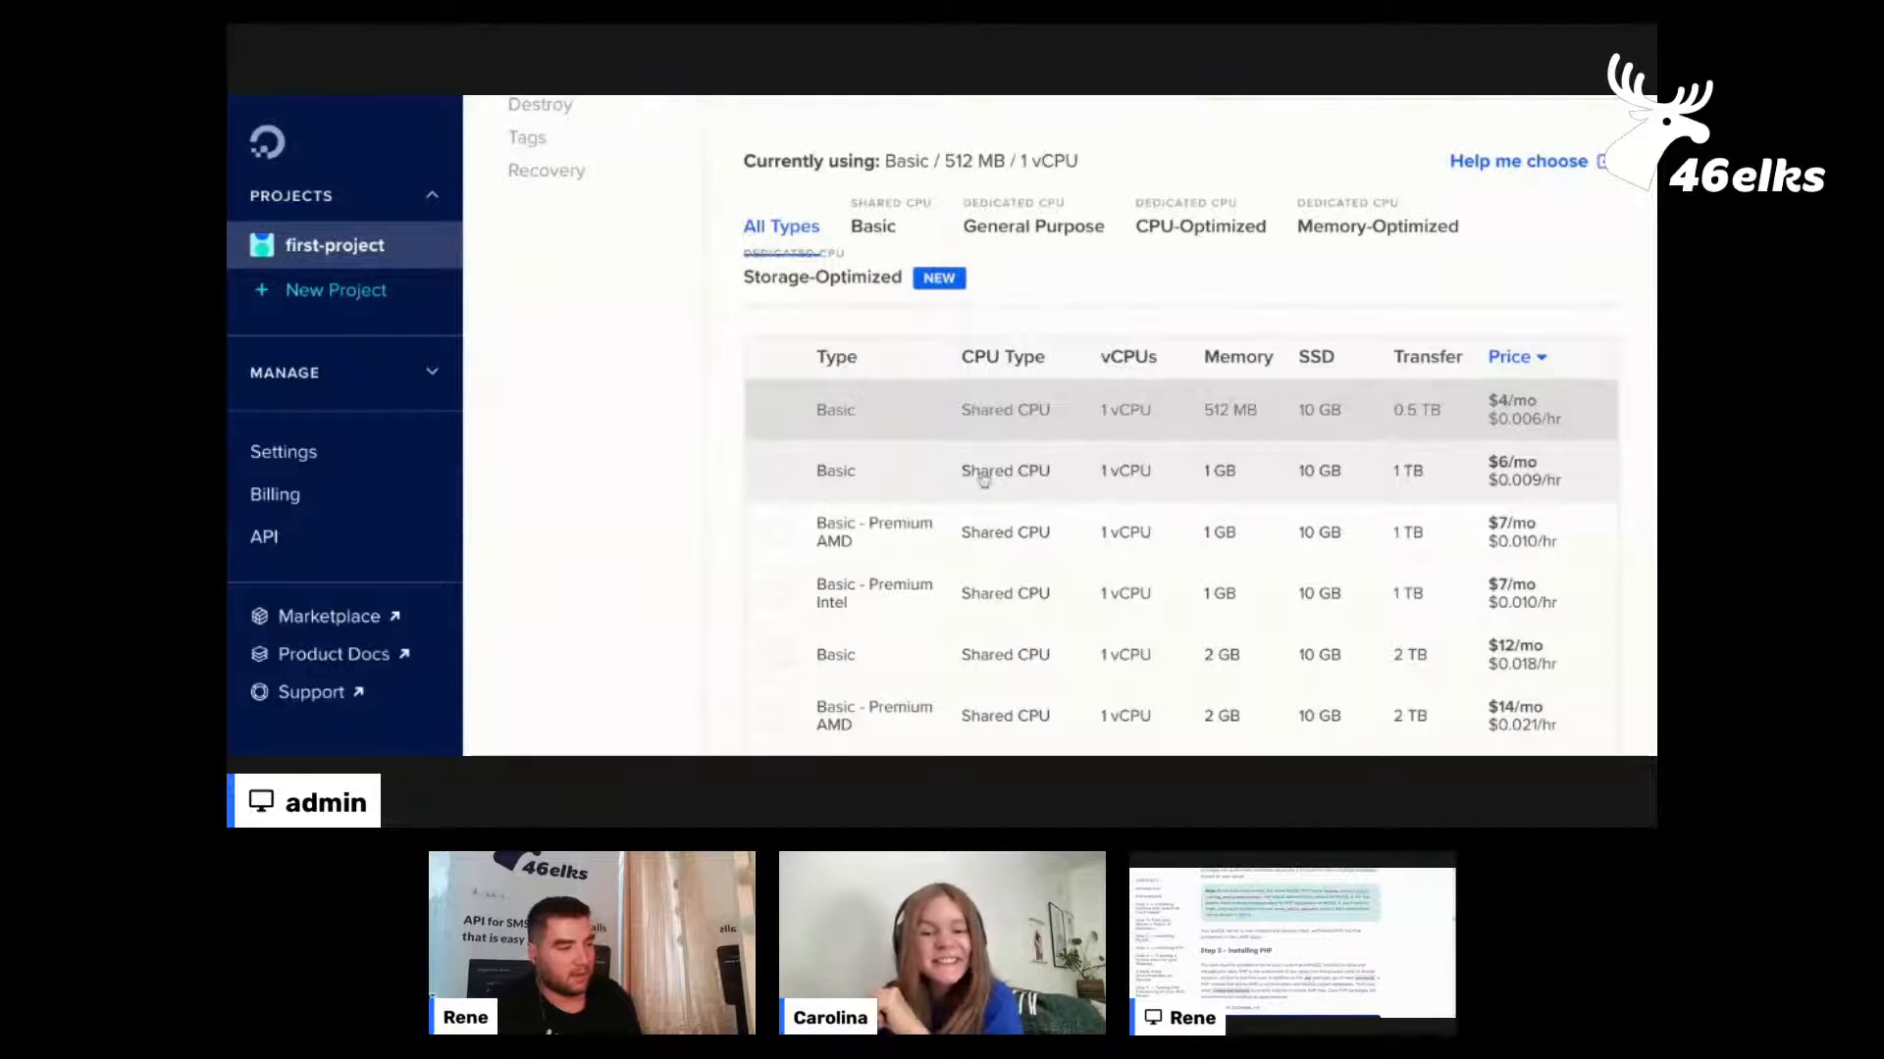
left_click(930, 550)
scroll(1369, 515, "down", 4)
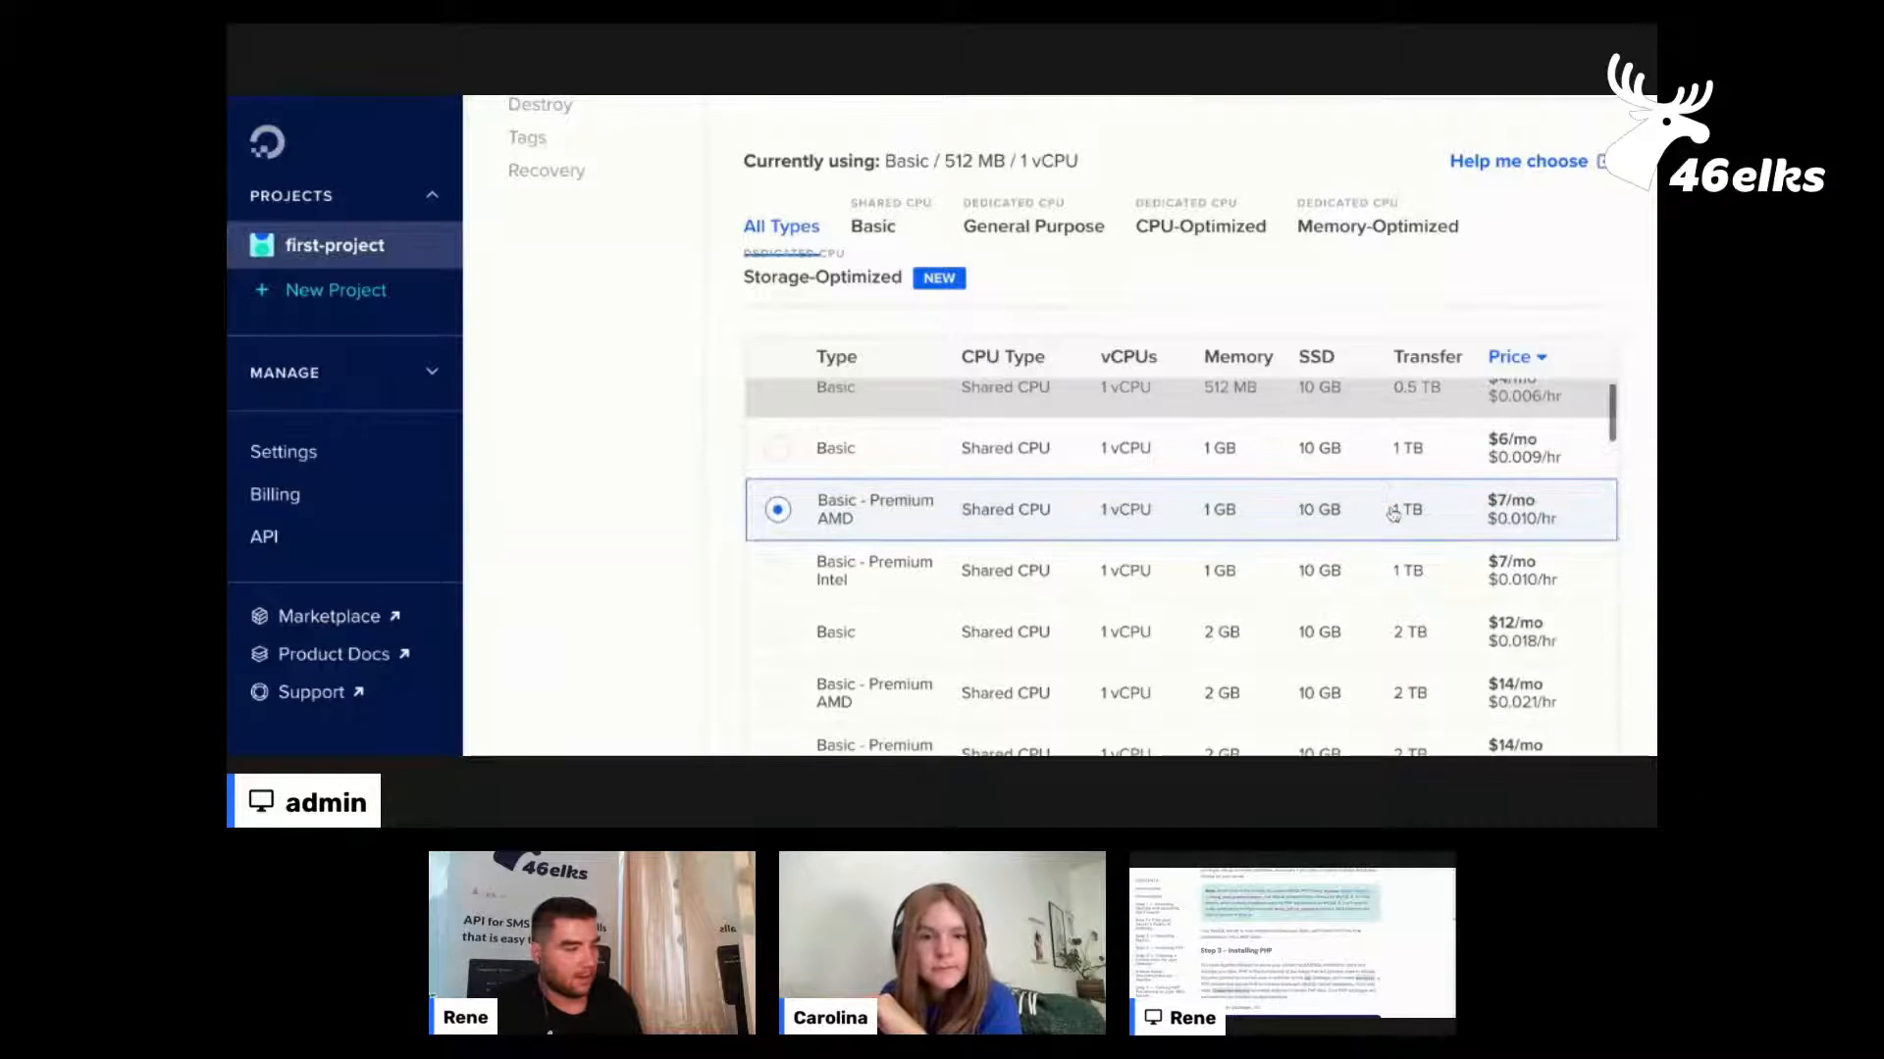
scroll(1391, 510, "down", 8)
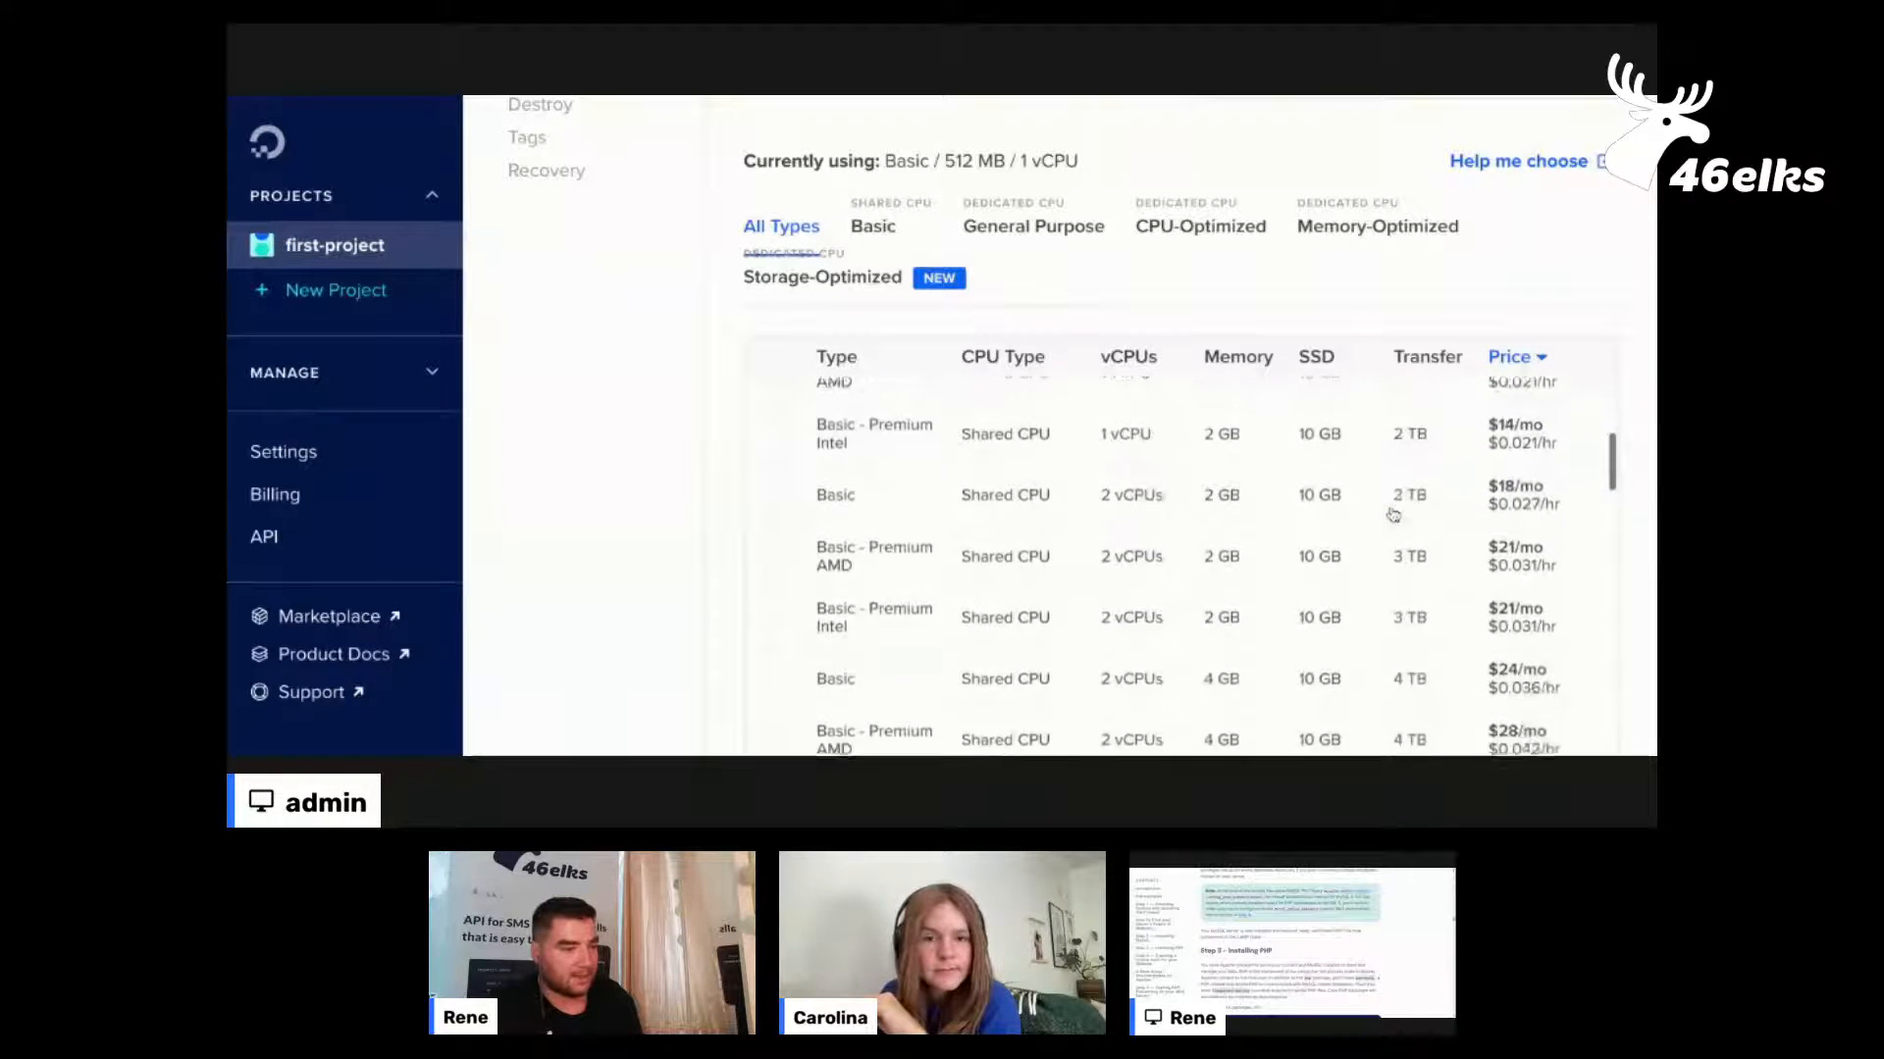
scroll(1642, 433, "down", 5)
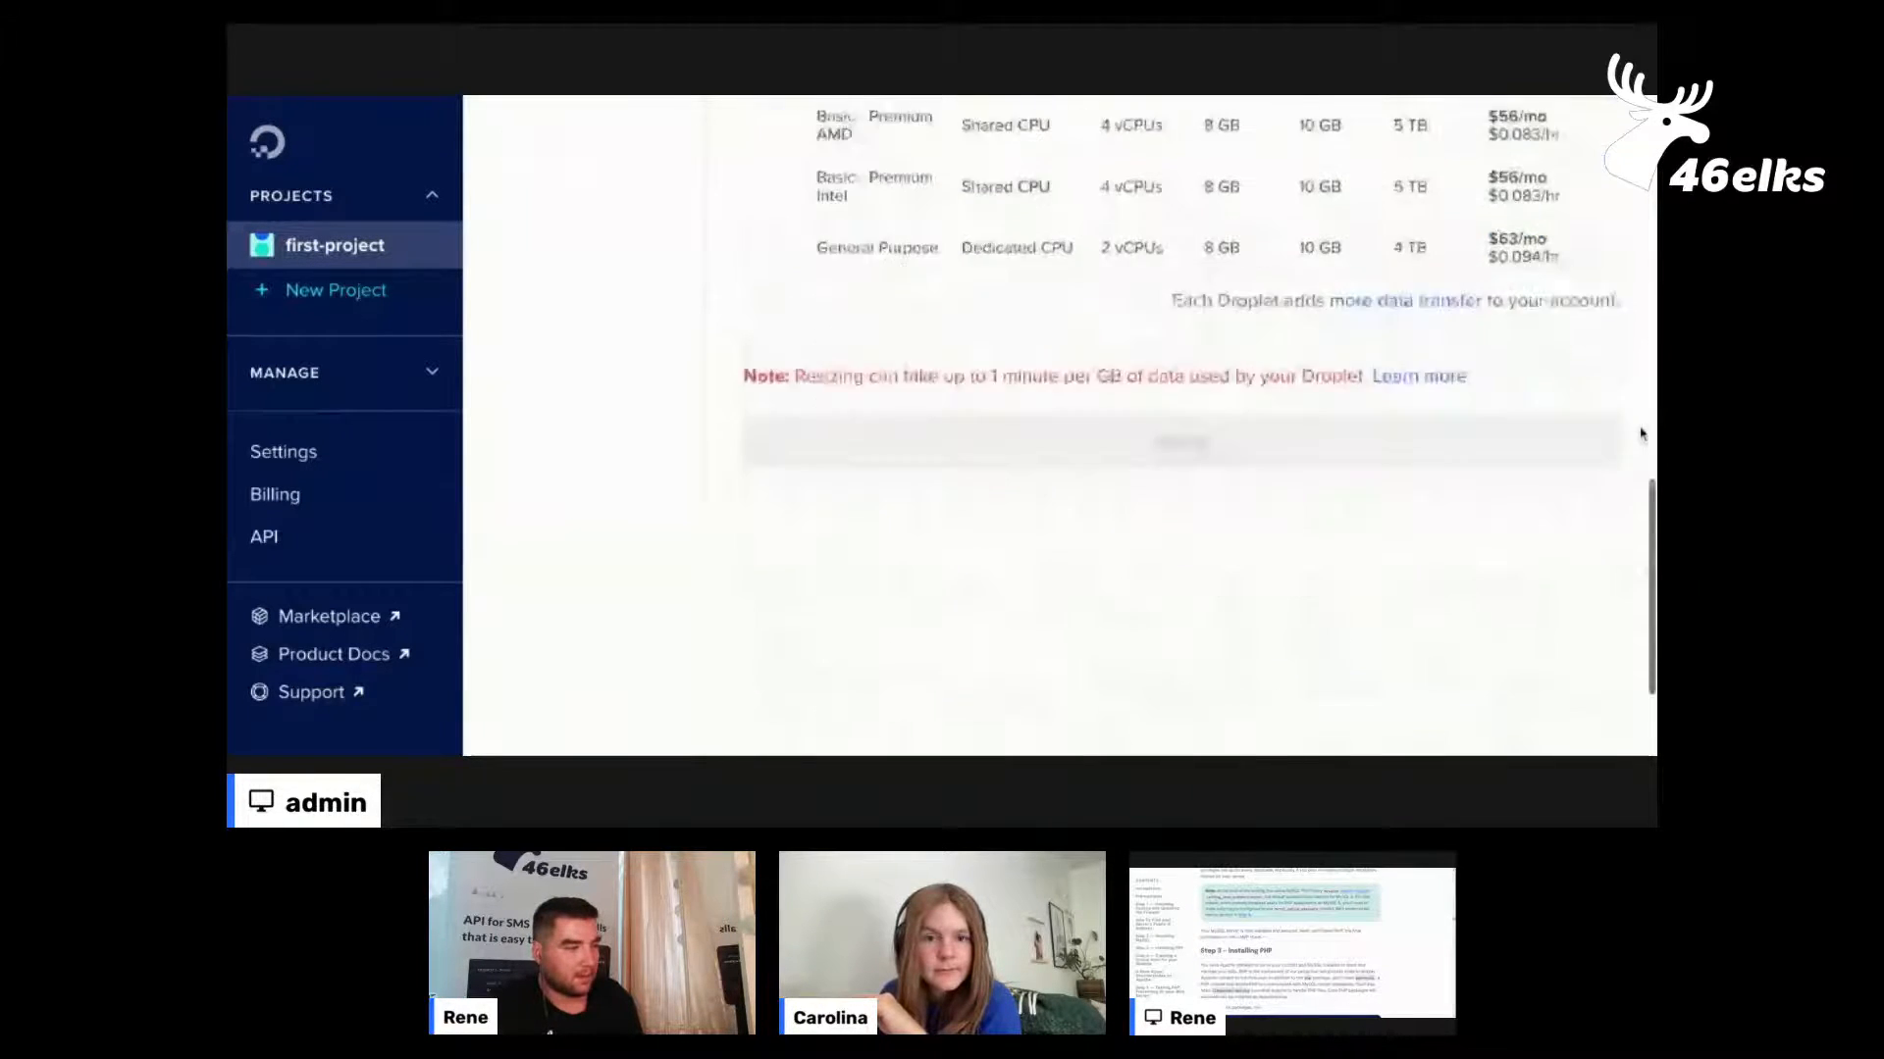
Turn off the wordpressTutorial droplet from its power settings and confirm the shutdown
scroll(1074, 334, "up", 4)
scroll(1074, 334, "up", 10)
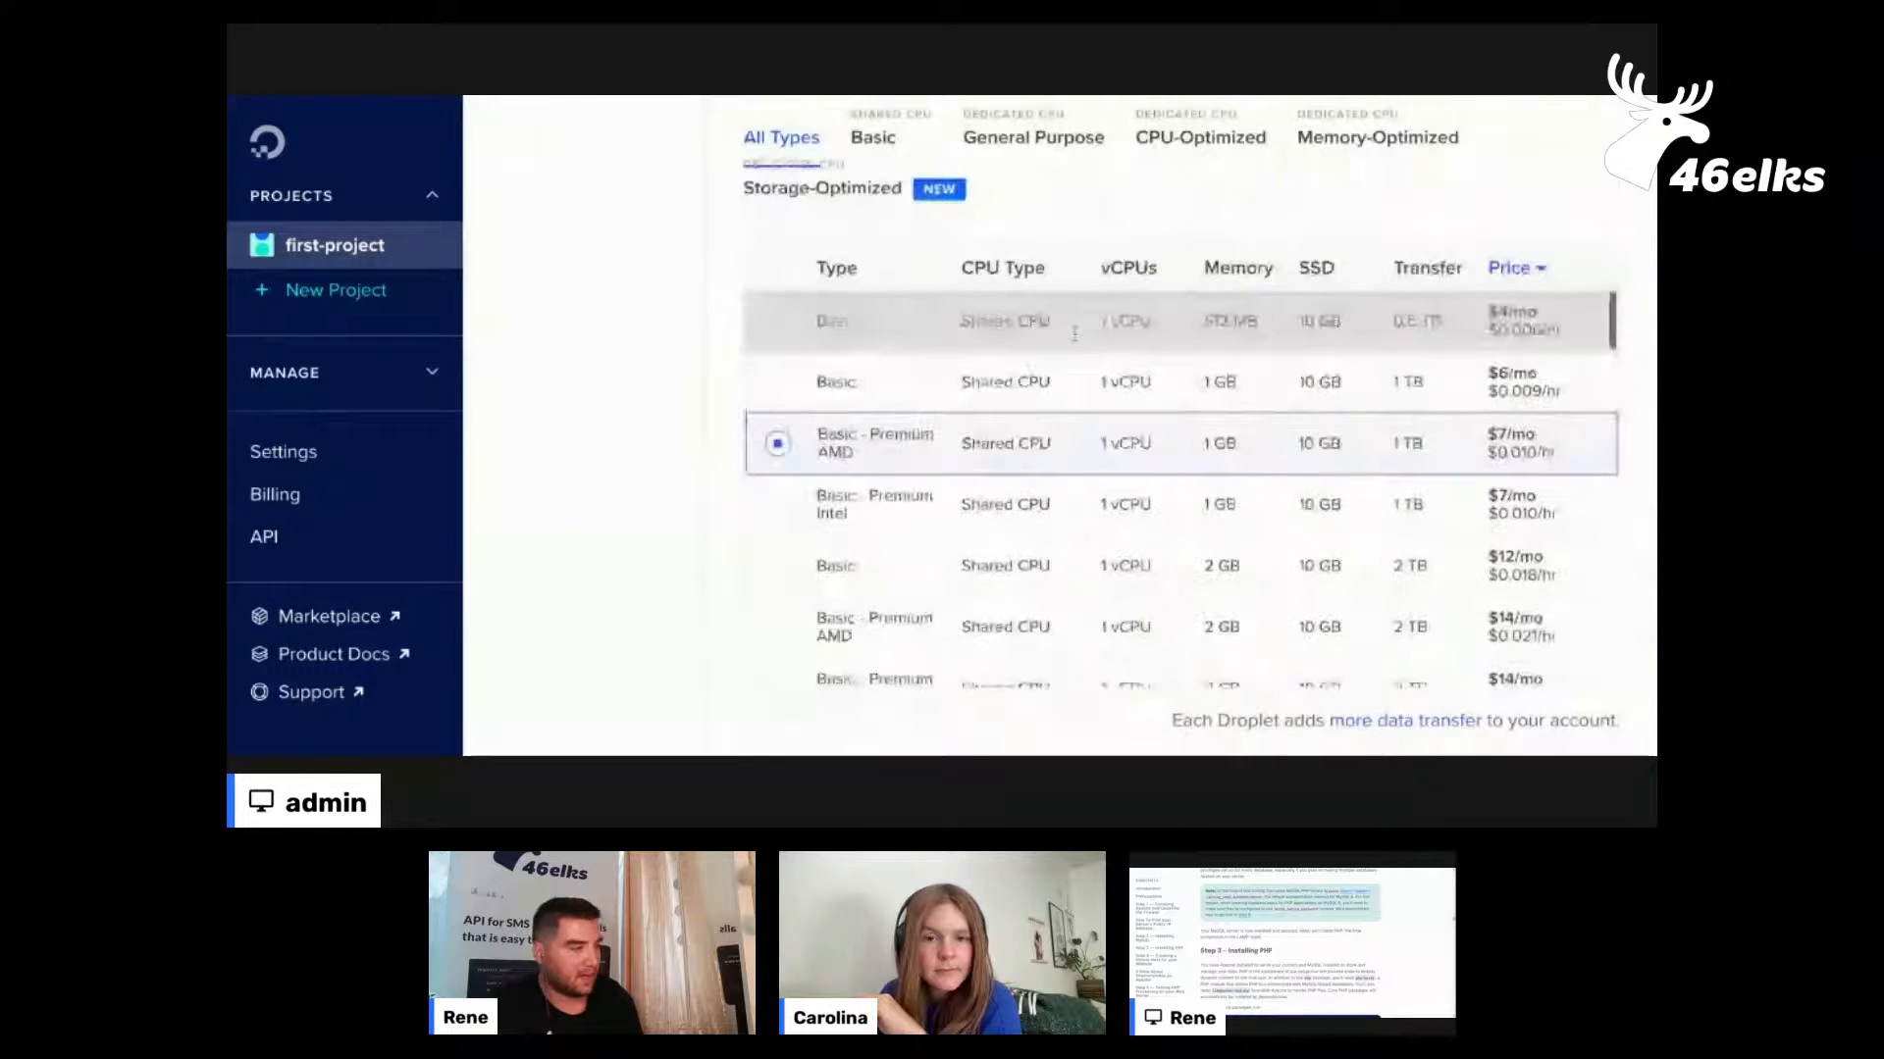
scroll(622, 315, "up", 10)
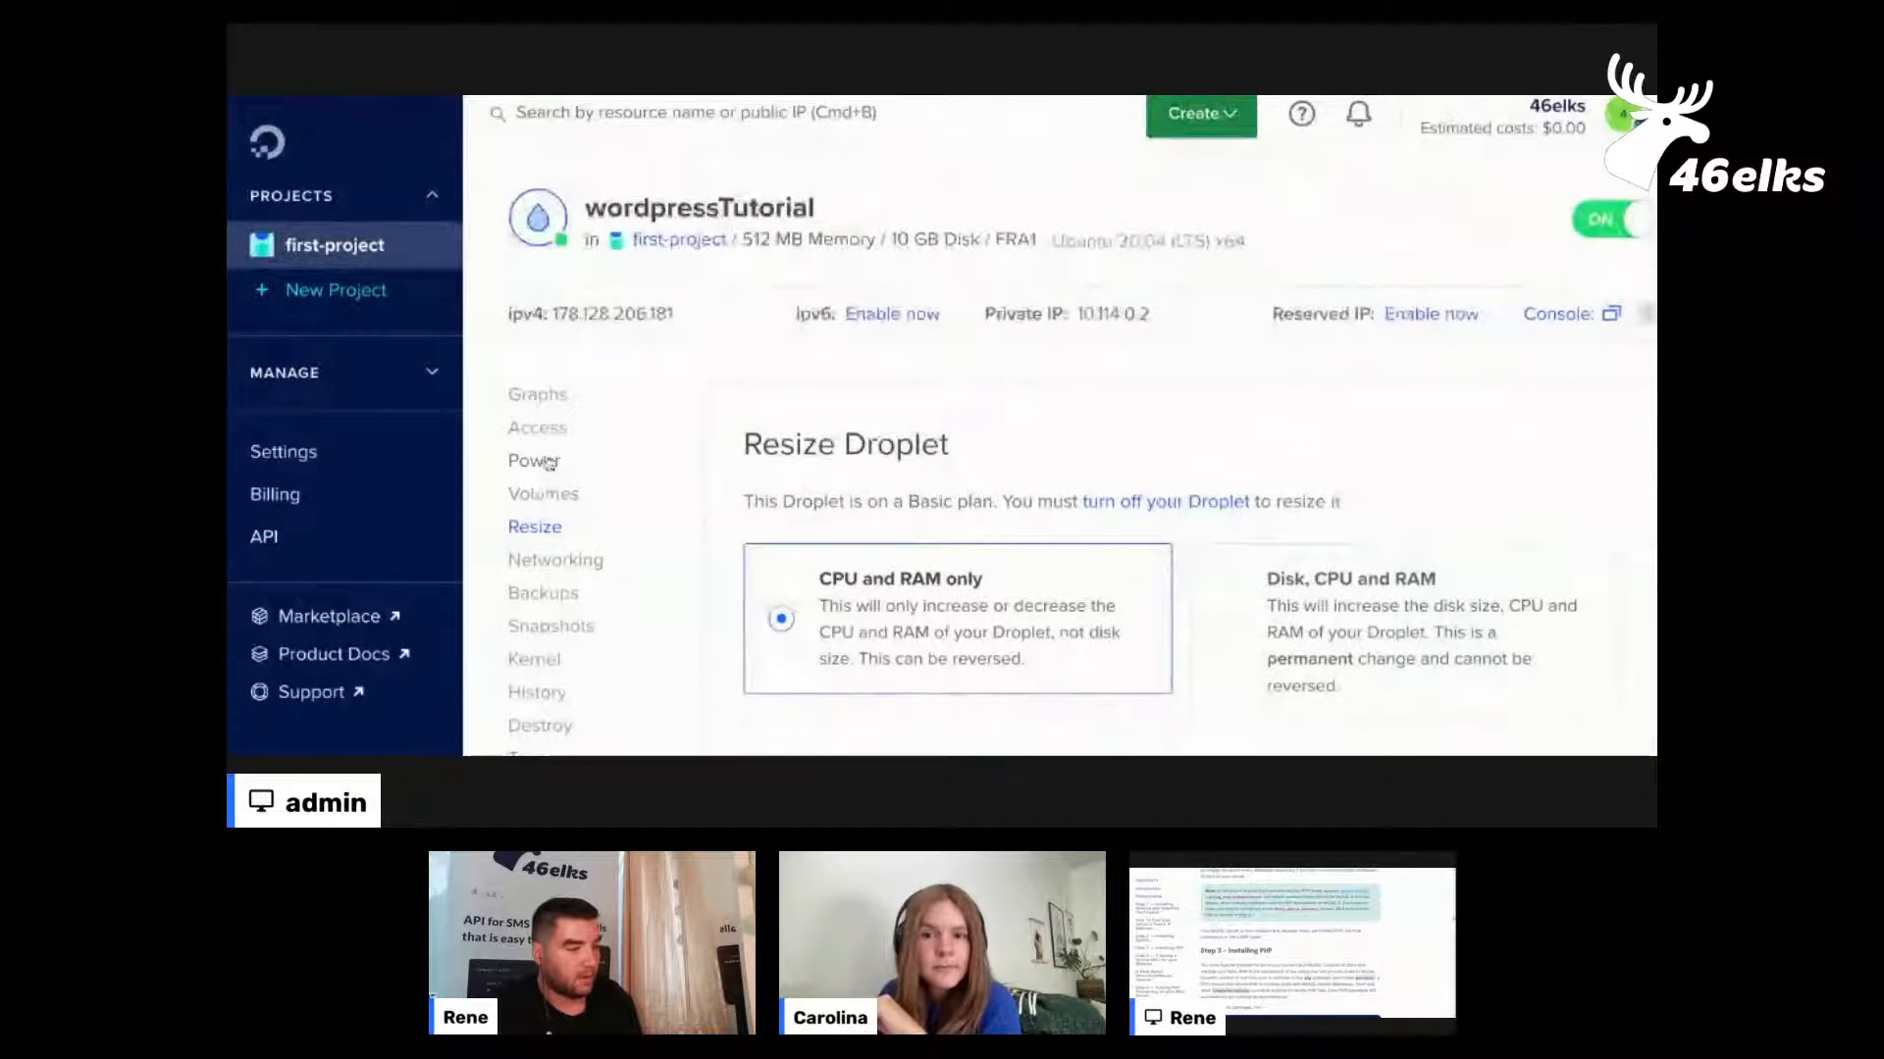
left_click(546, 461)
scroll(926, 699, "down", 5)
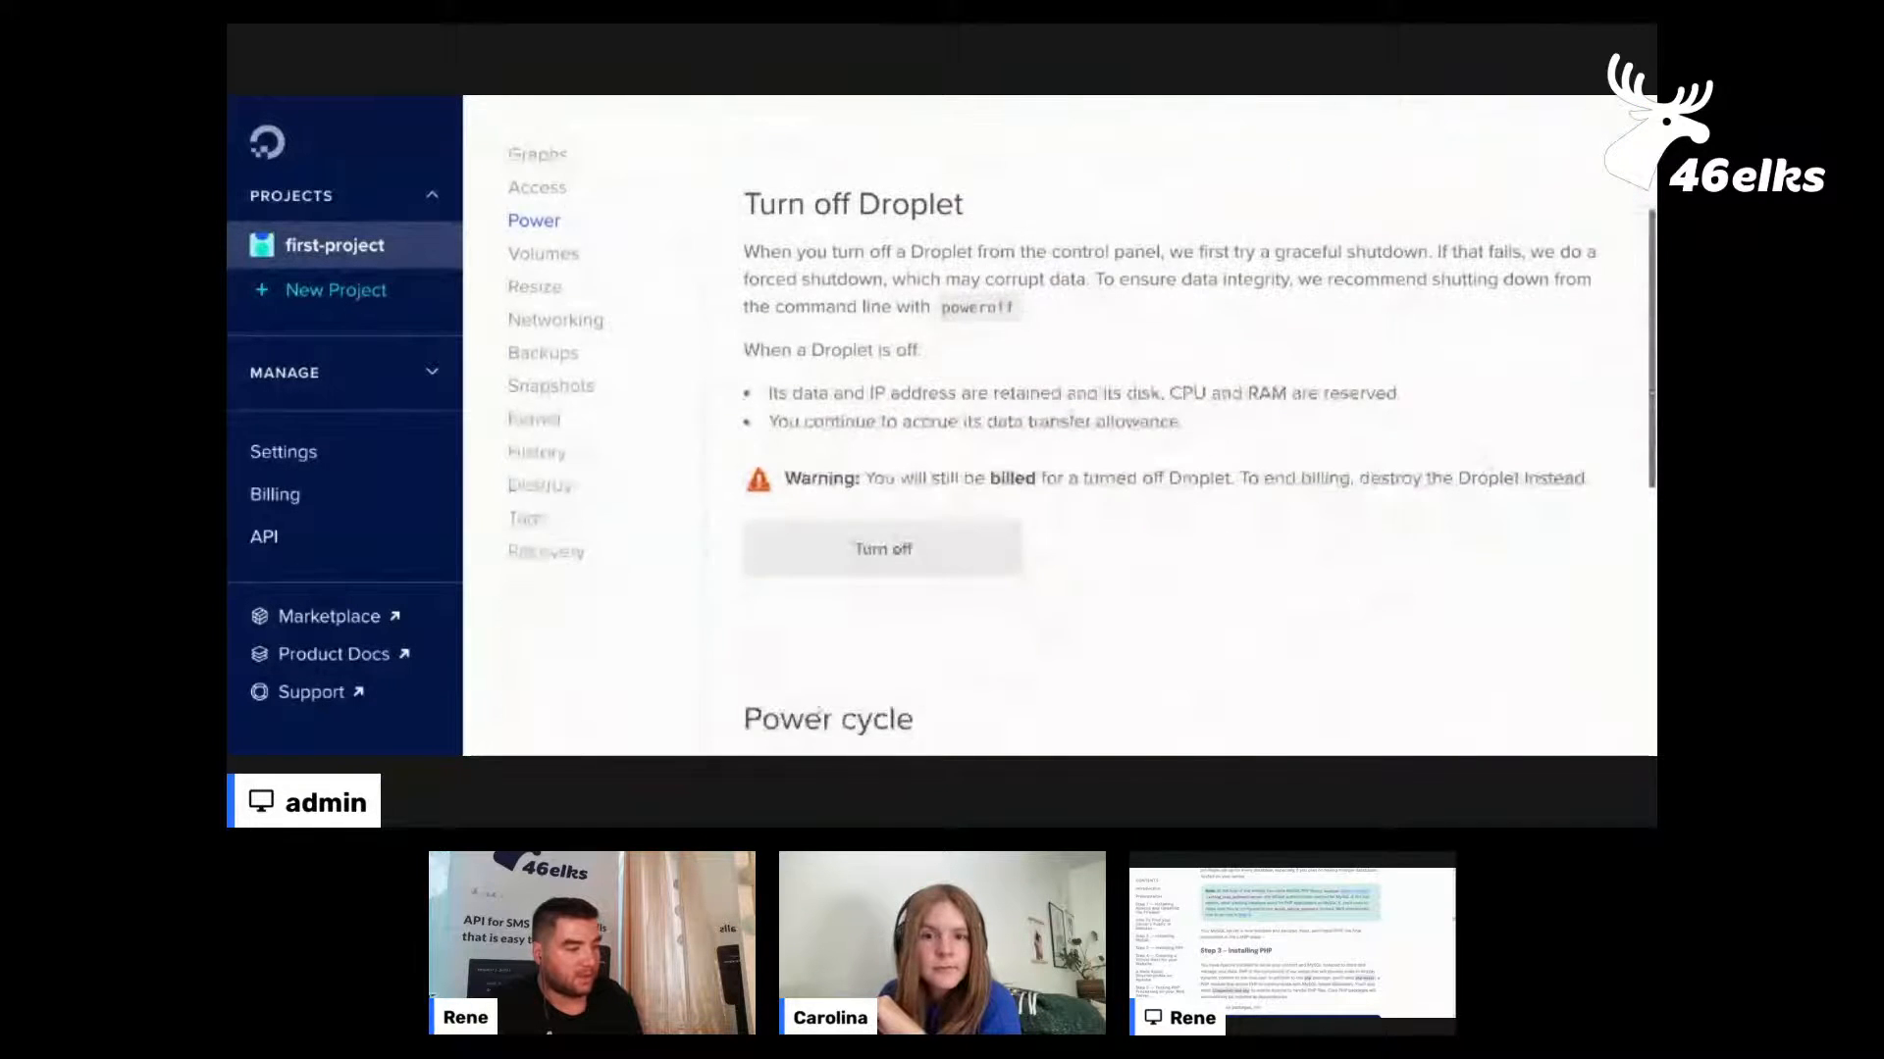
left_click(859, 564)
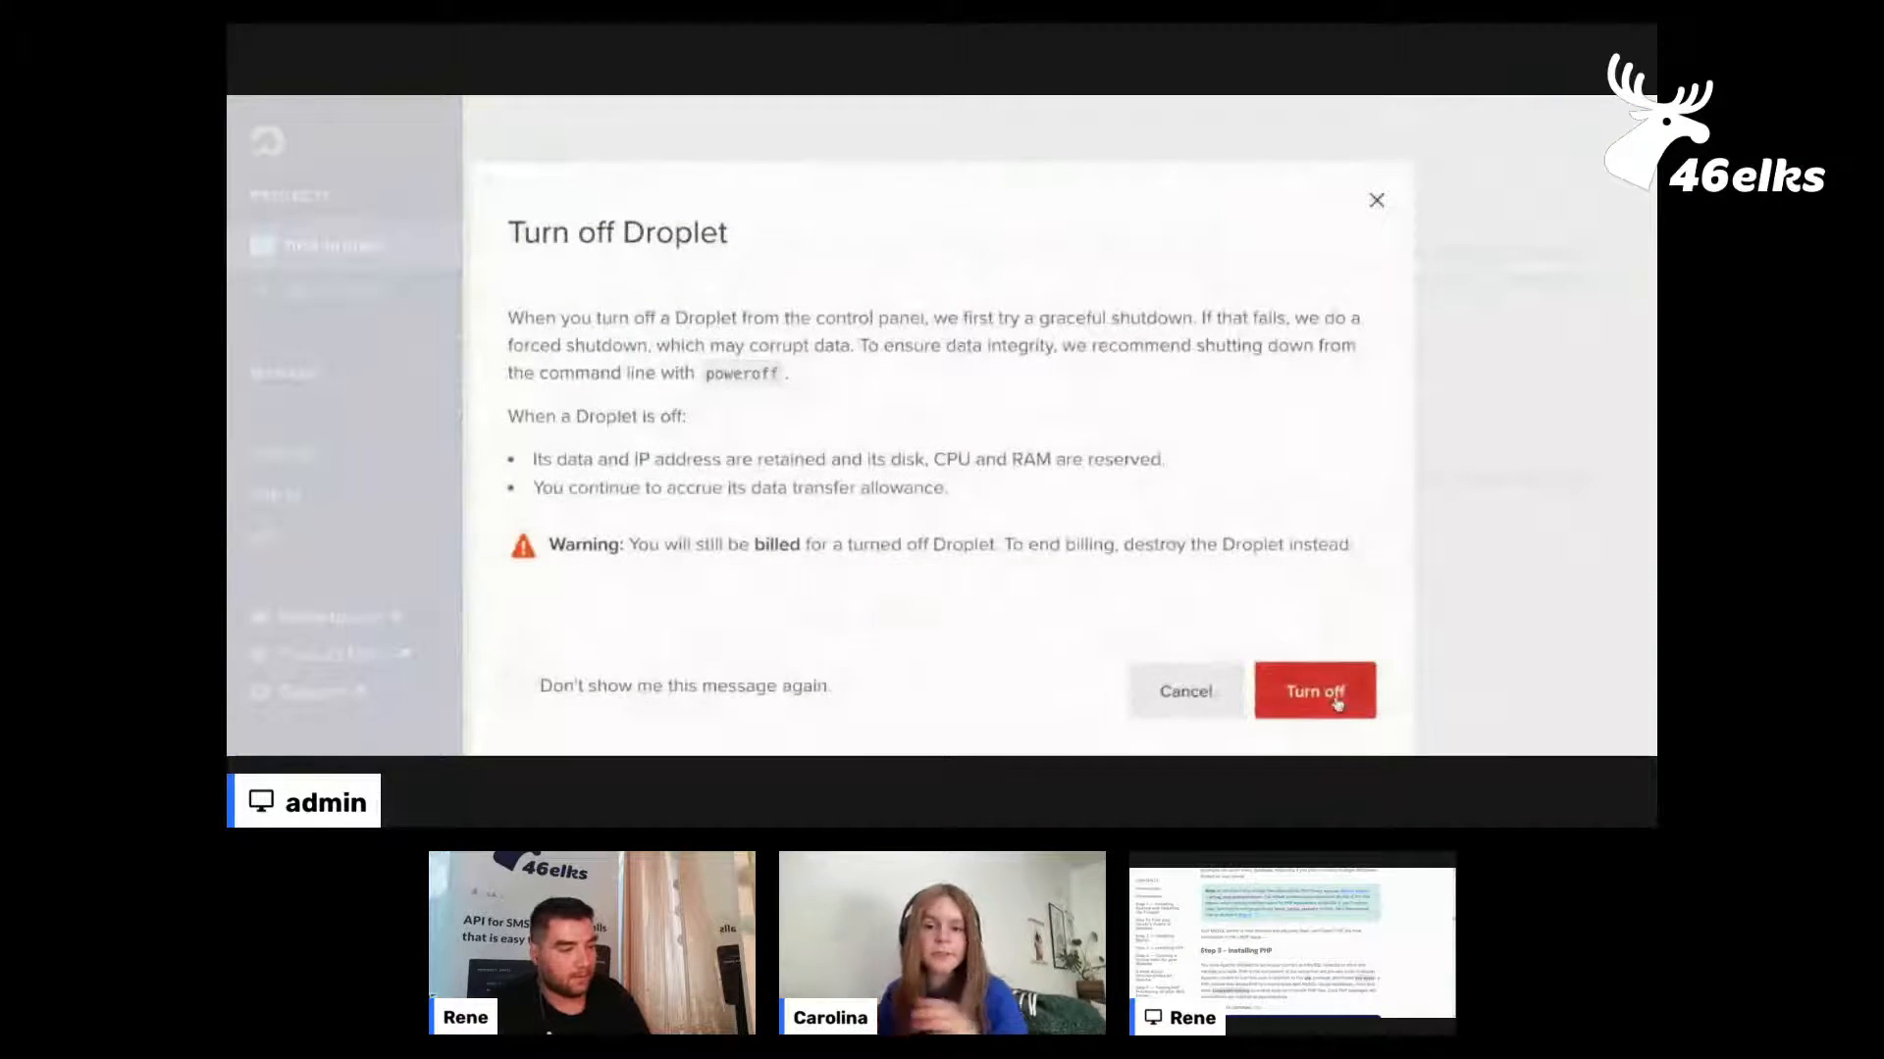
left_click(1336, 698)
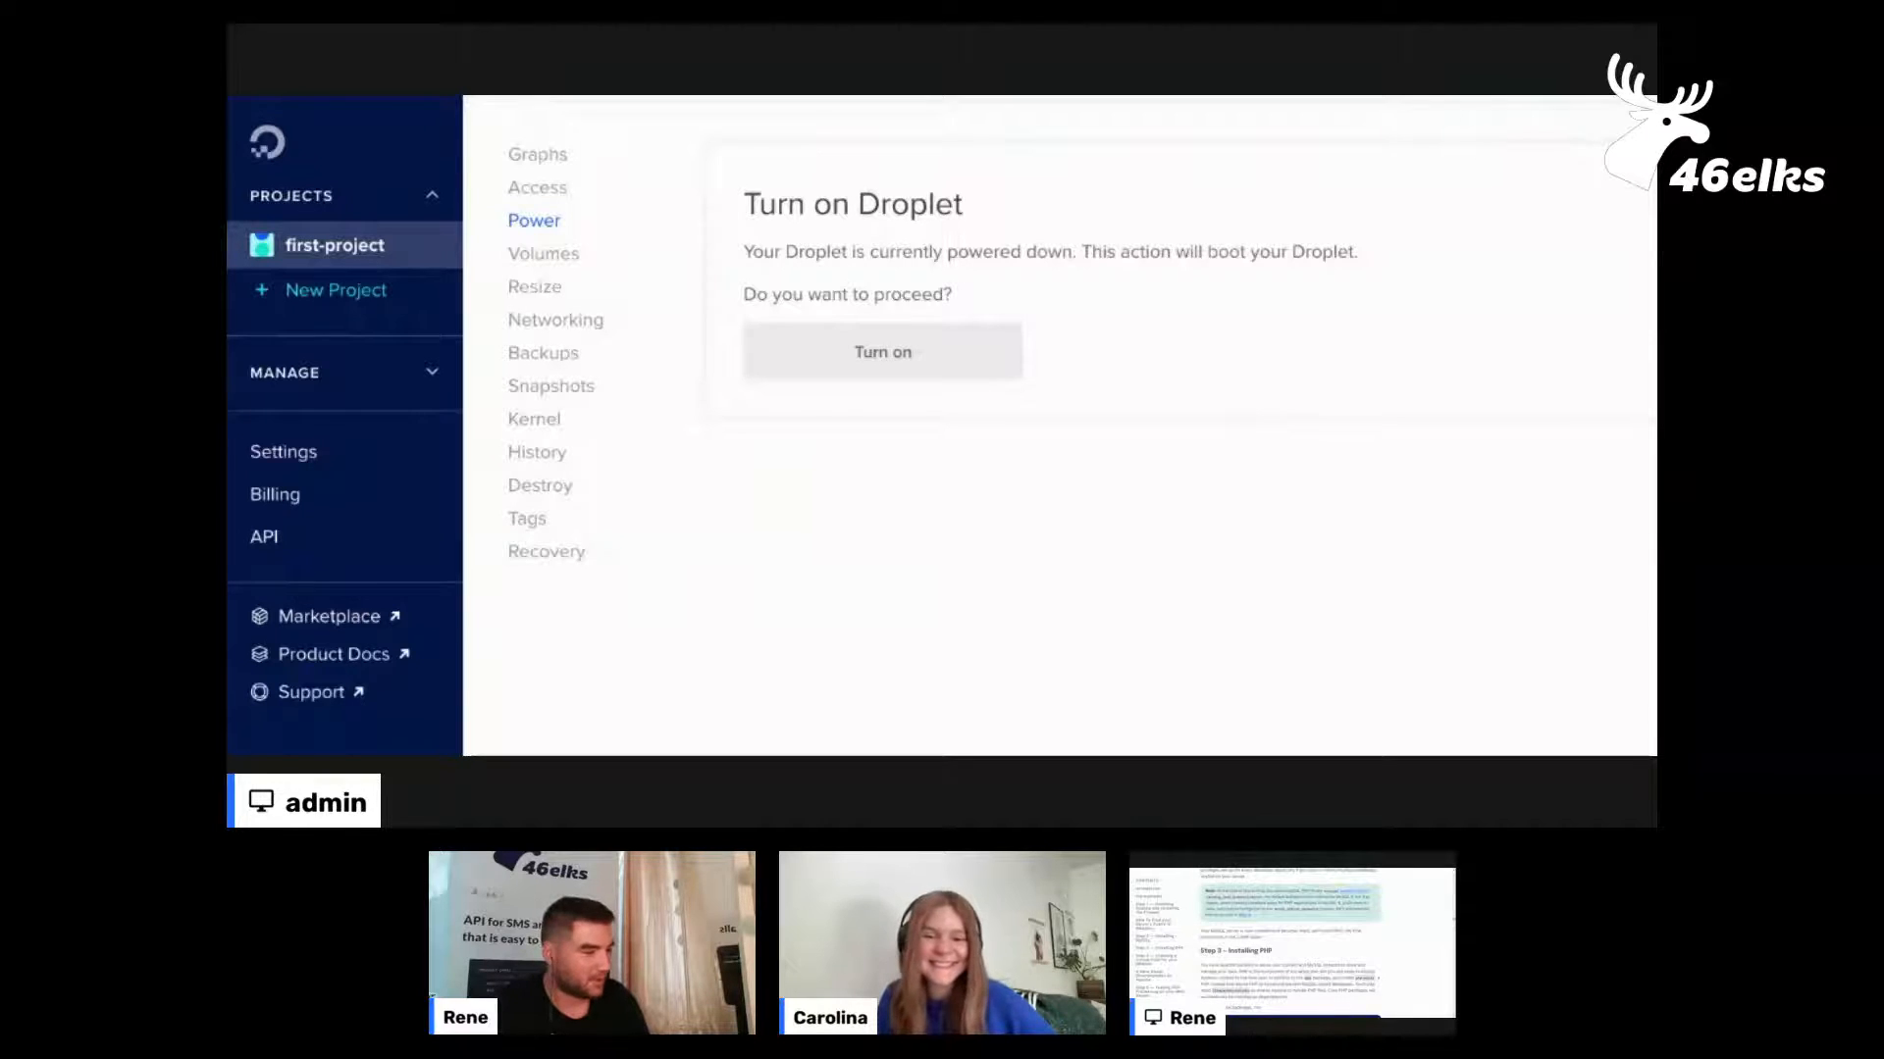
Return to the CPU and RAM only resize options and select the $6/mo Basic plan with 1 vCPU and 1 GB memory
left_click(546, 290)
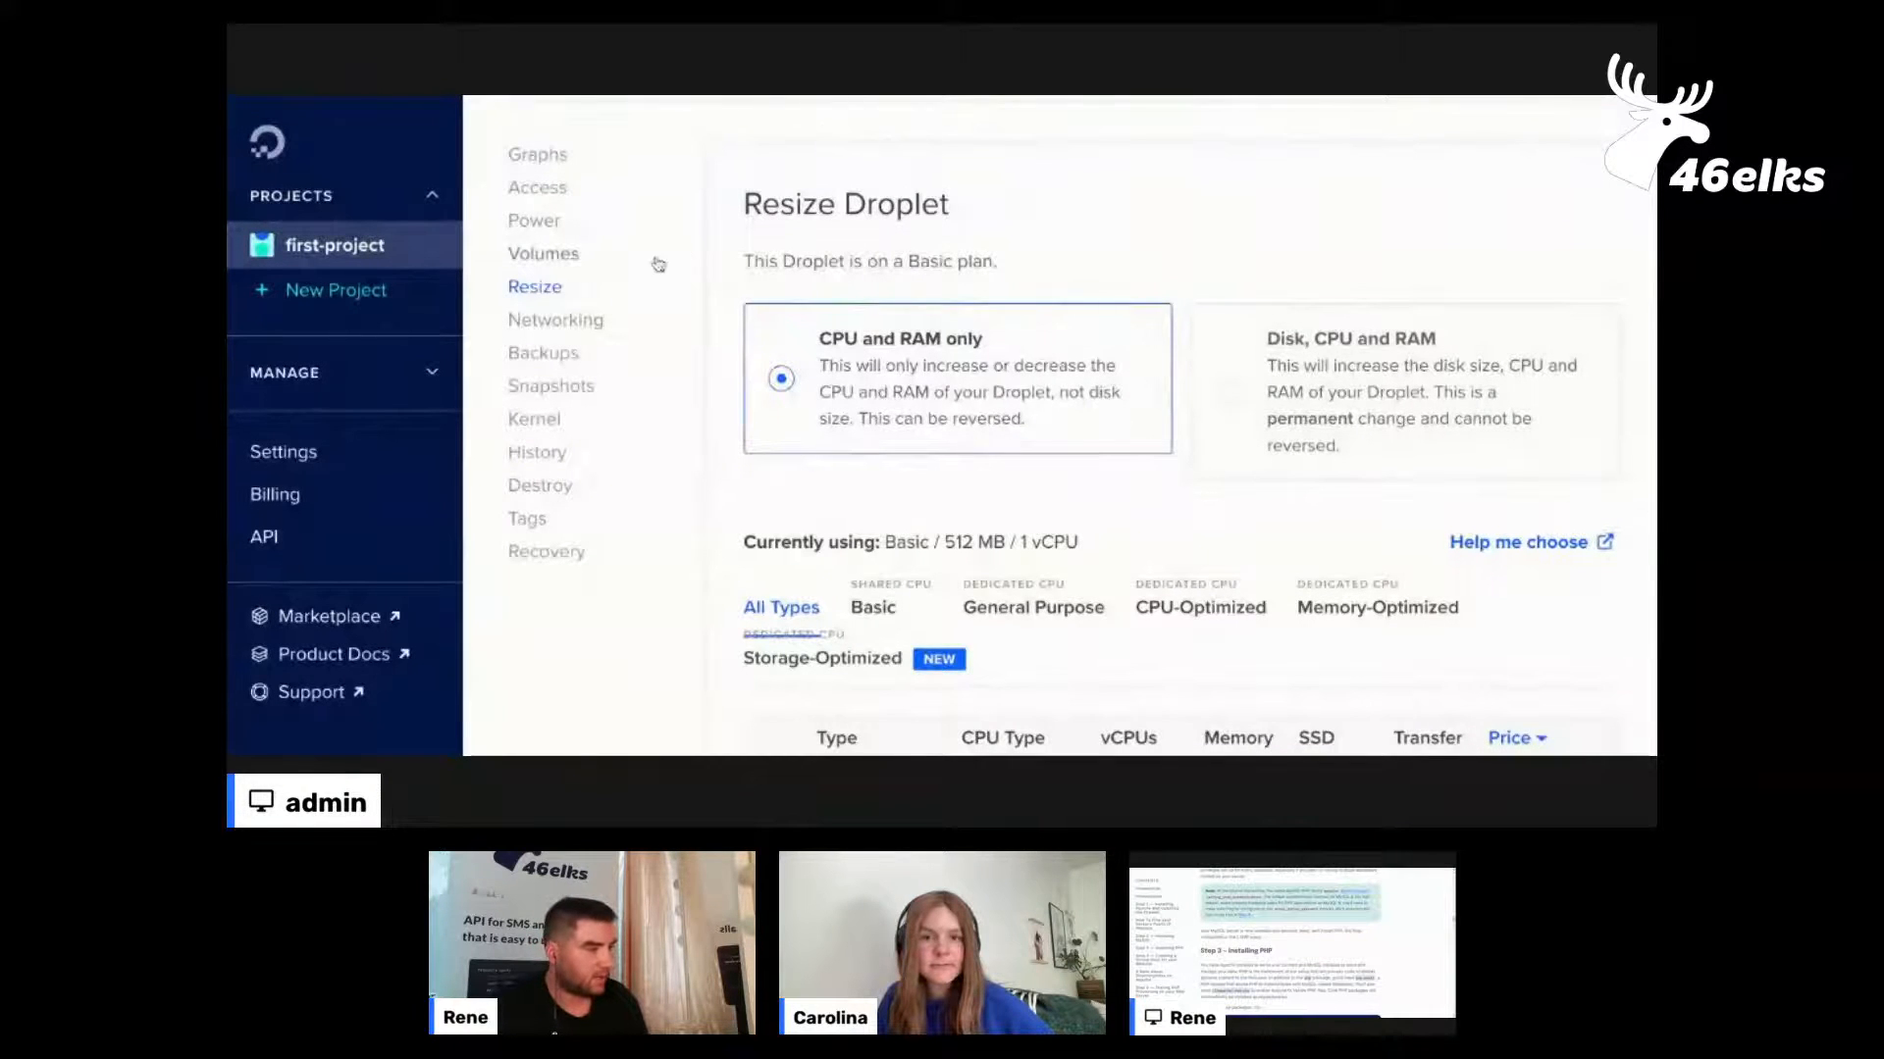
scroll(1145, 243, "down", 1)
scroll(1145, 246, "down", 6)
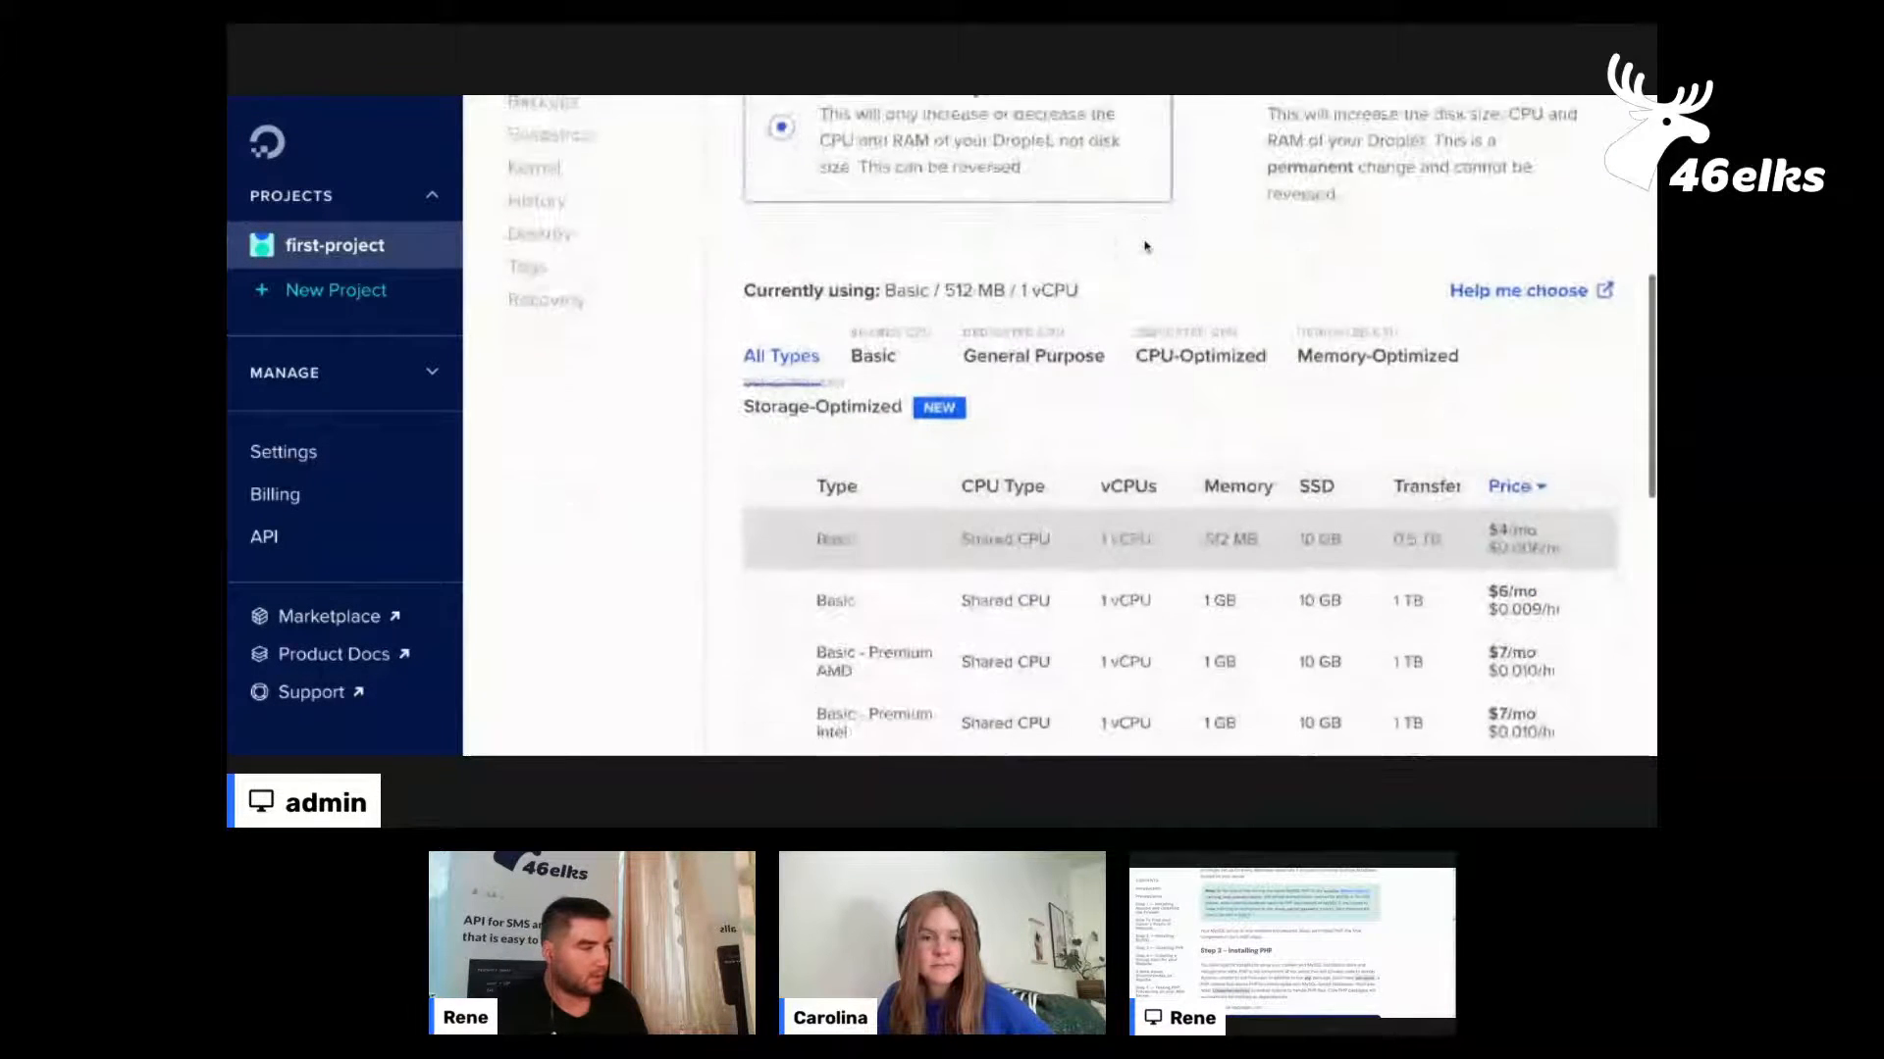
left_click(775, 325)
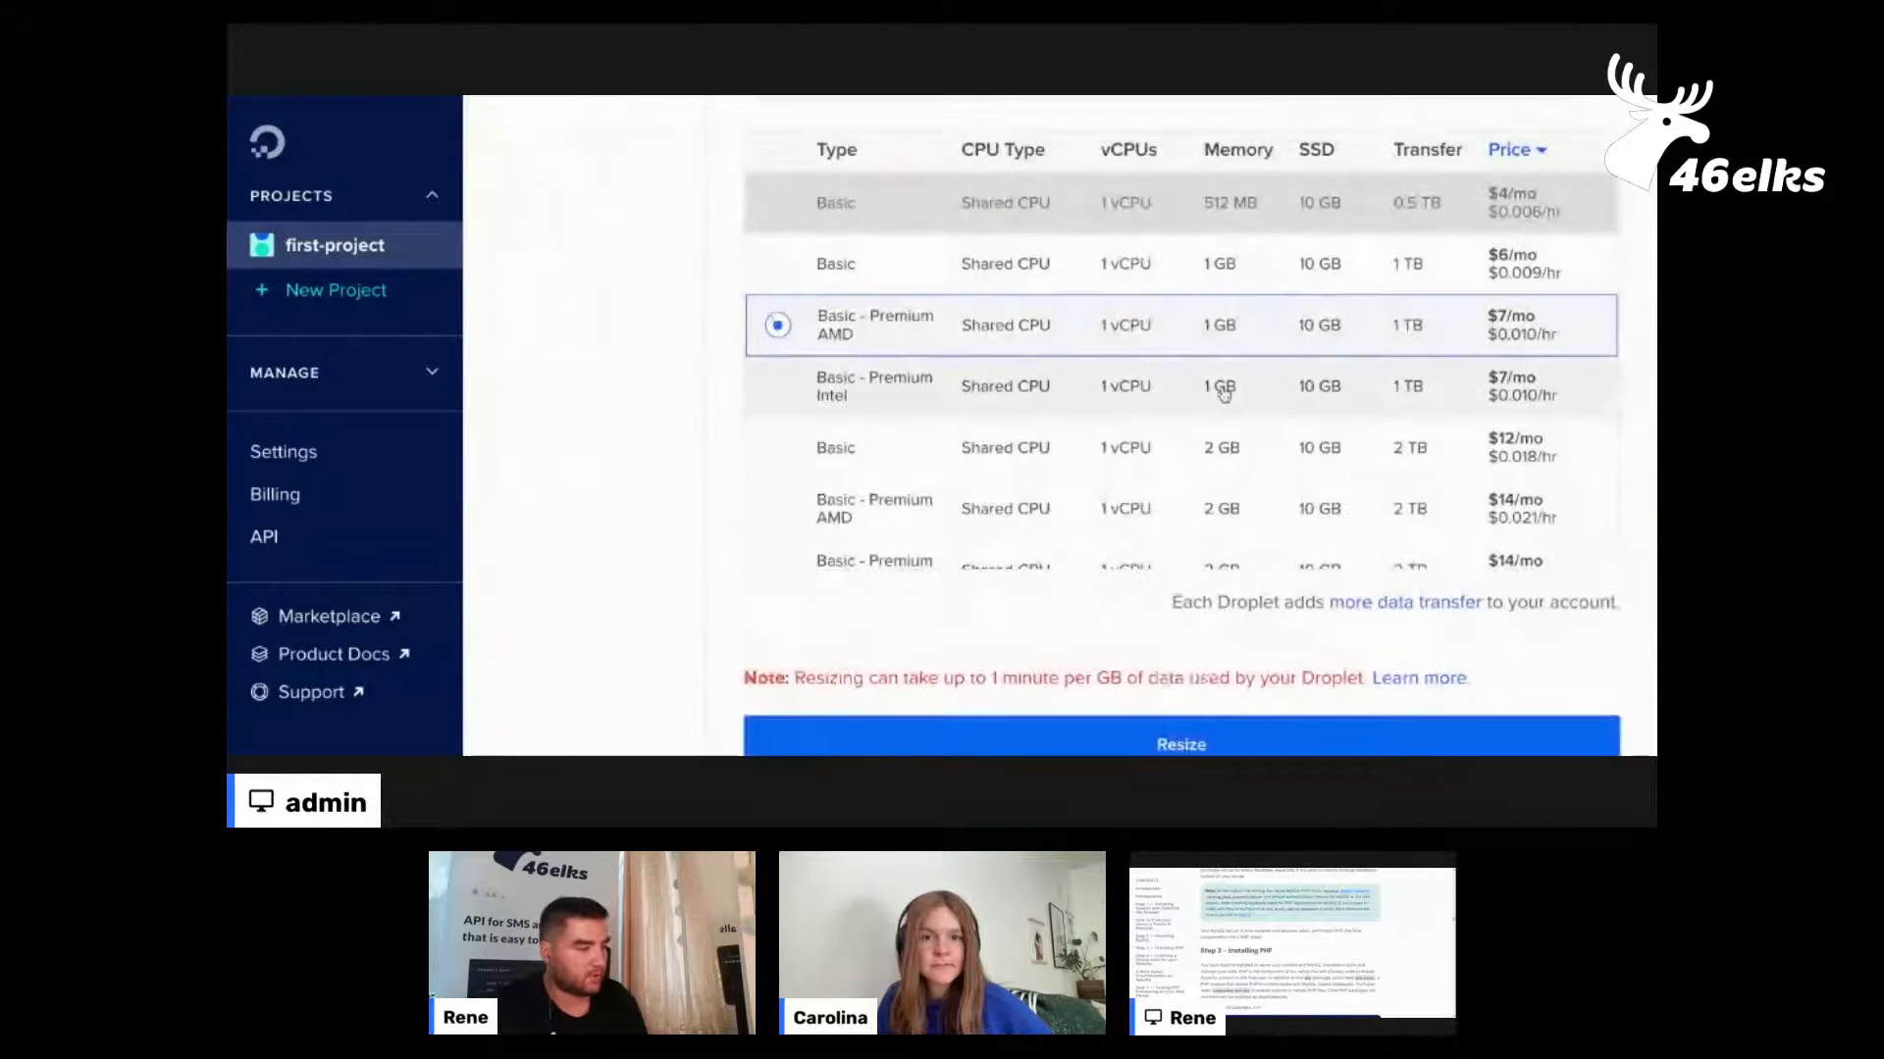
left_click(1163, 280)
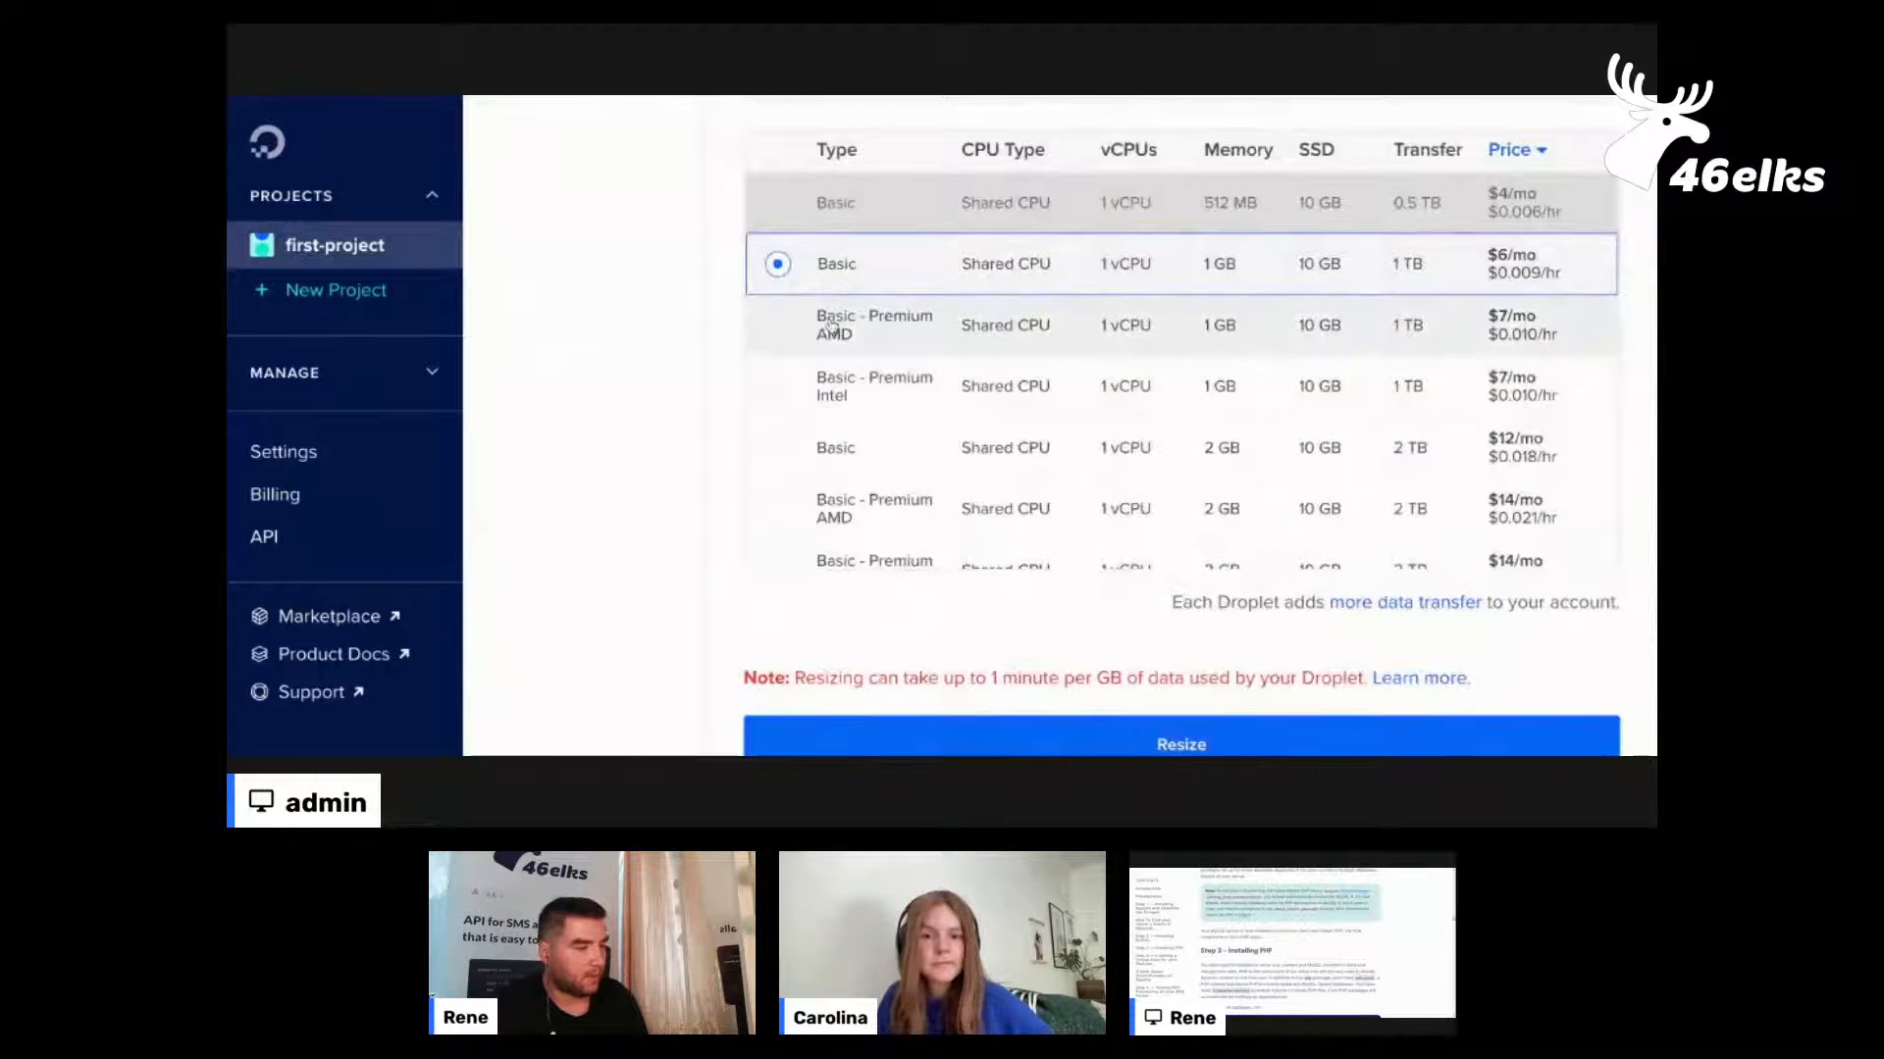
Look through the larger plans in the list, start the droplet resize and check its progress
scroll(1450, 534, "down", 3)
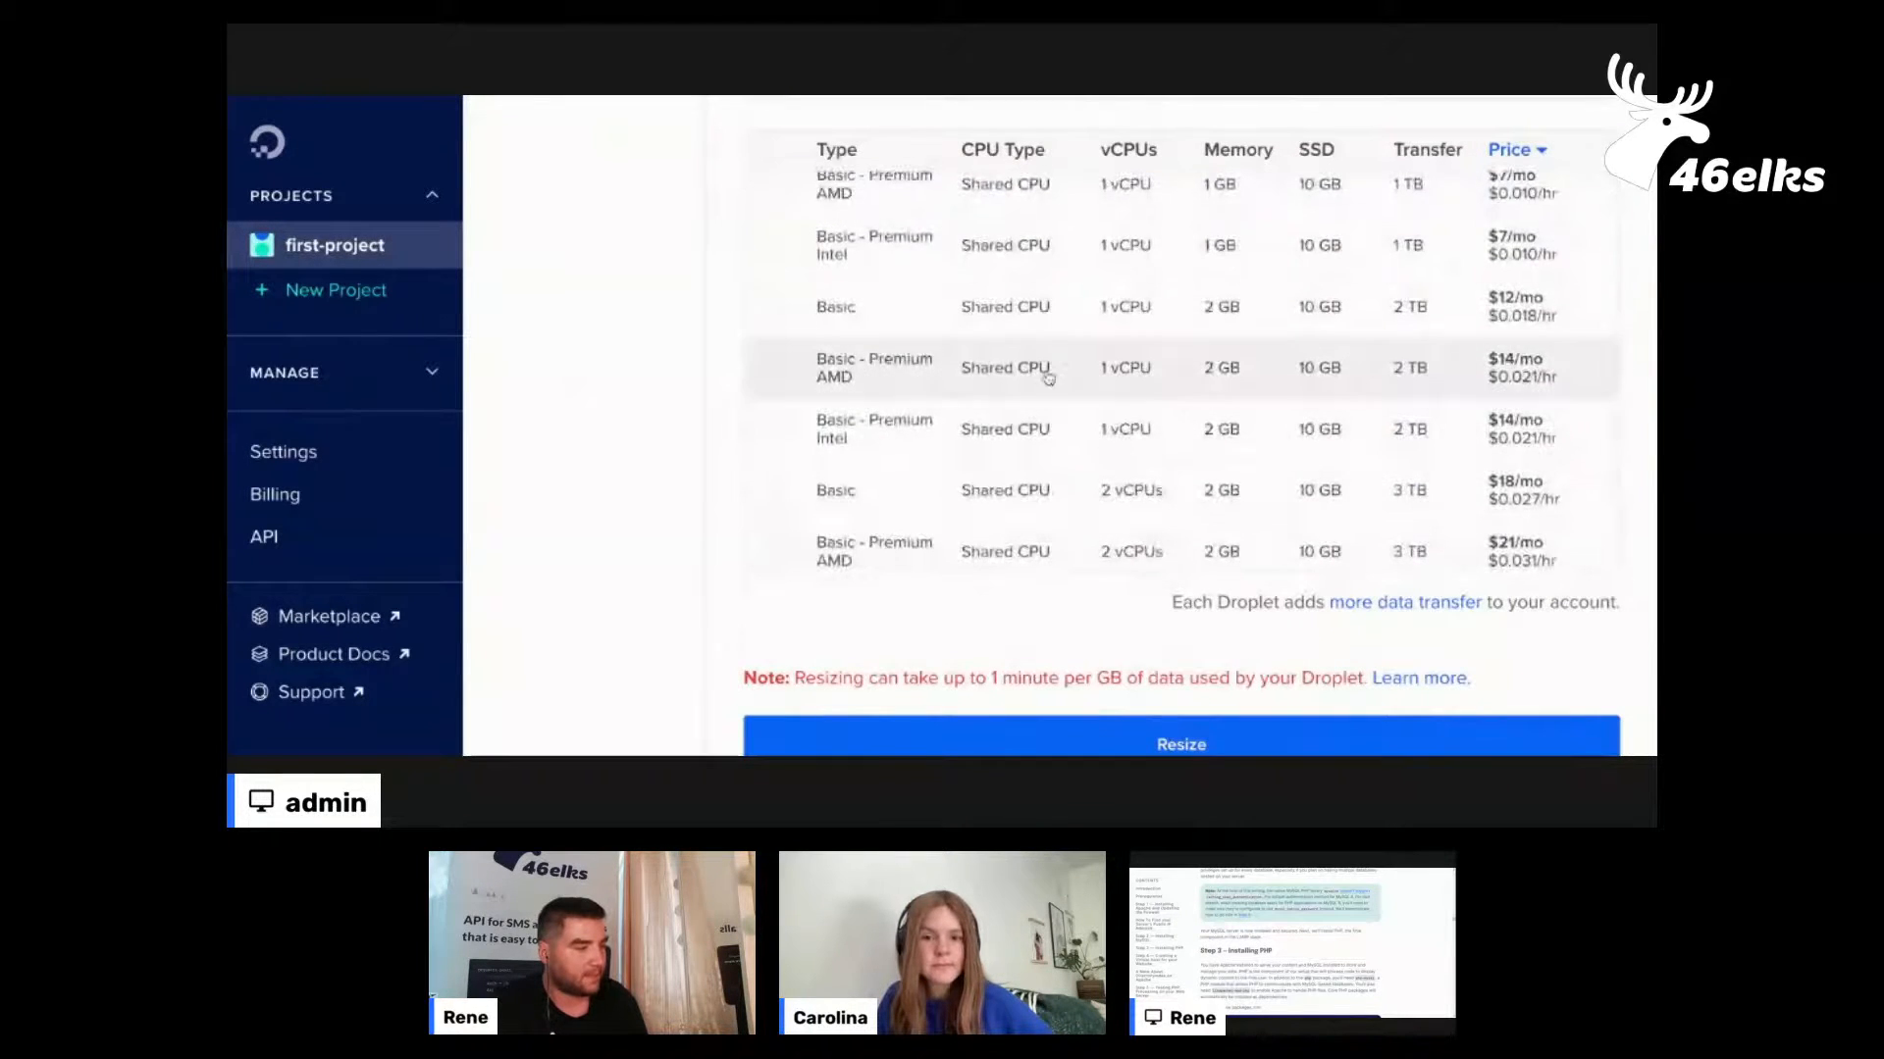
scroll(1038, 370, "up", 3)
scroll(774, 321, "down", 4)
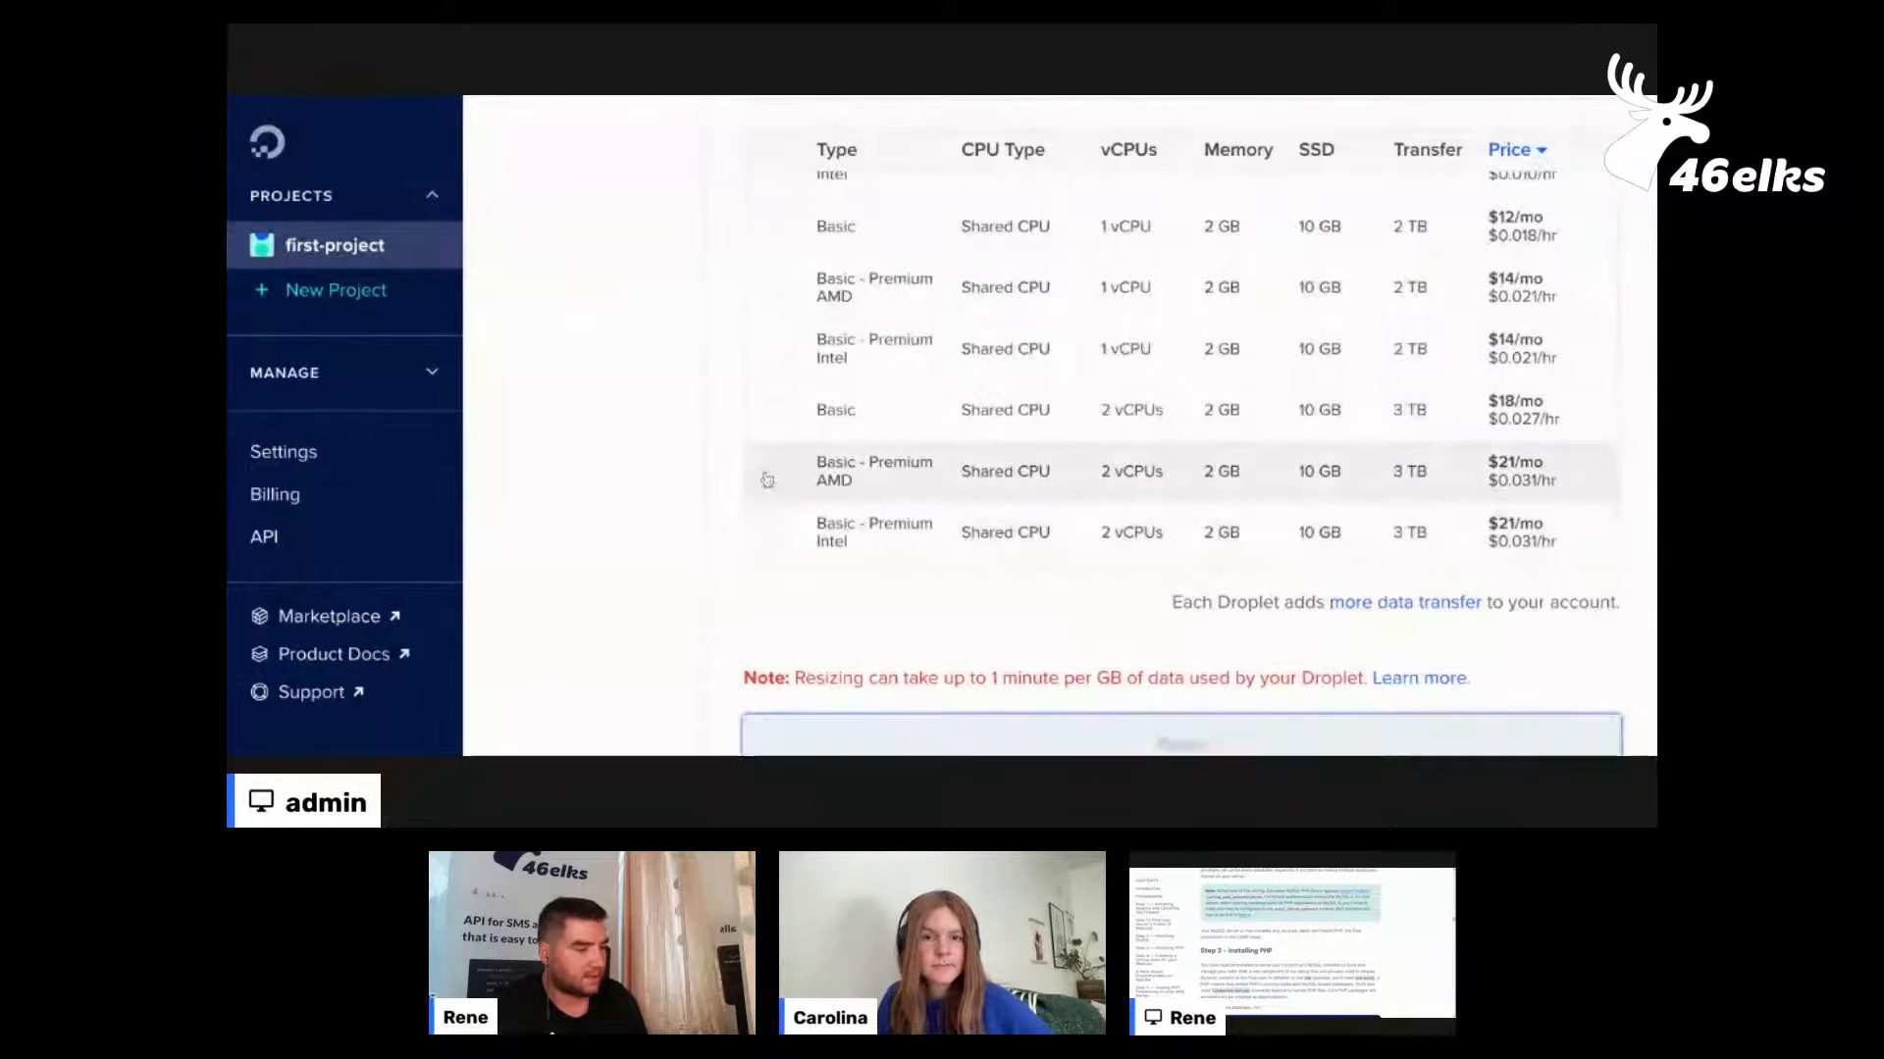
scroll(648, 516, "up", 5)
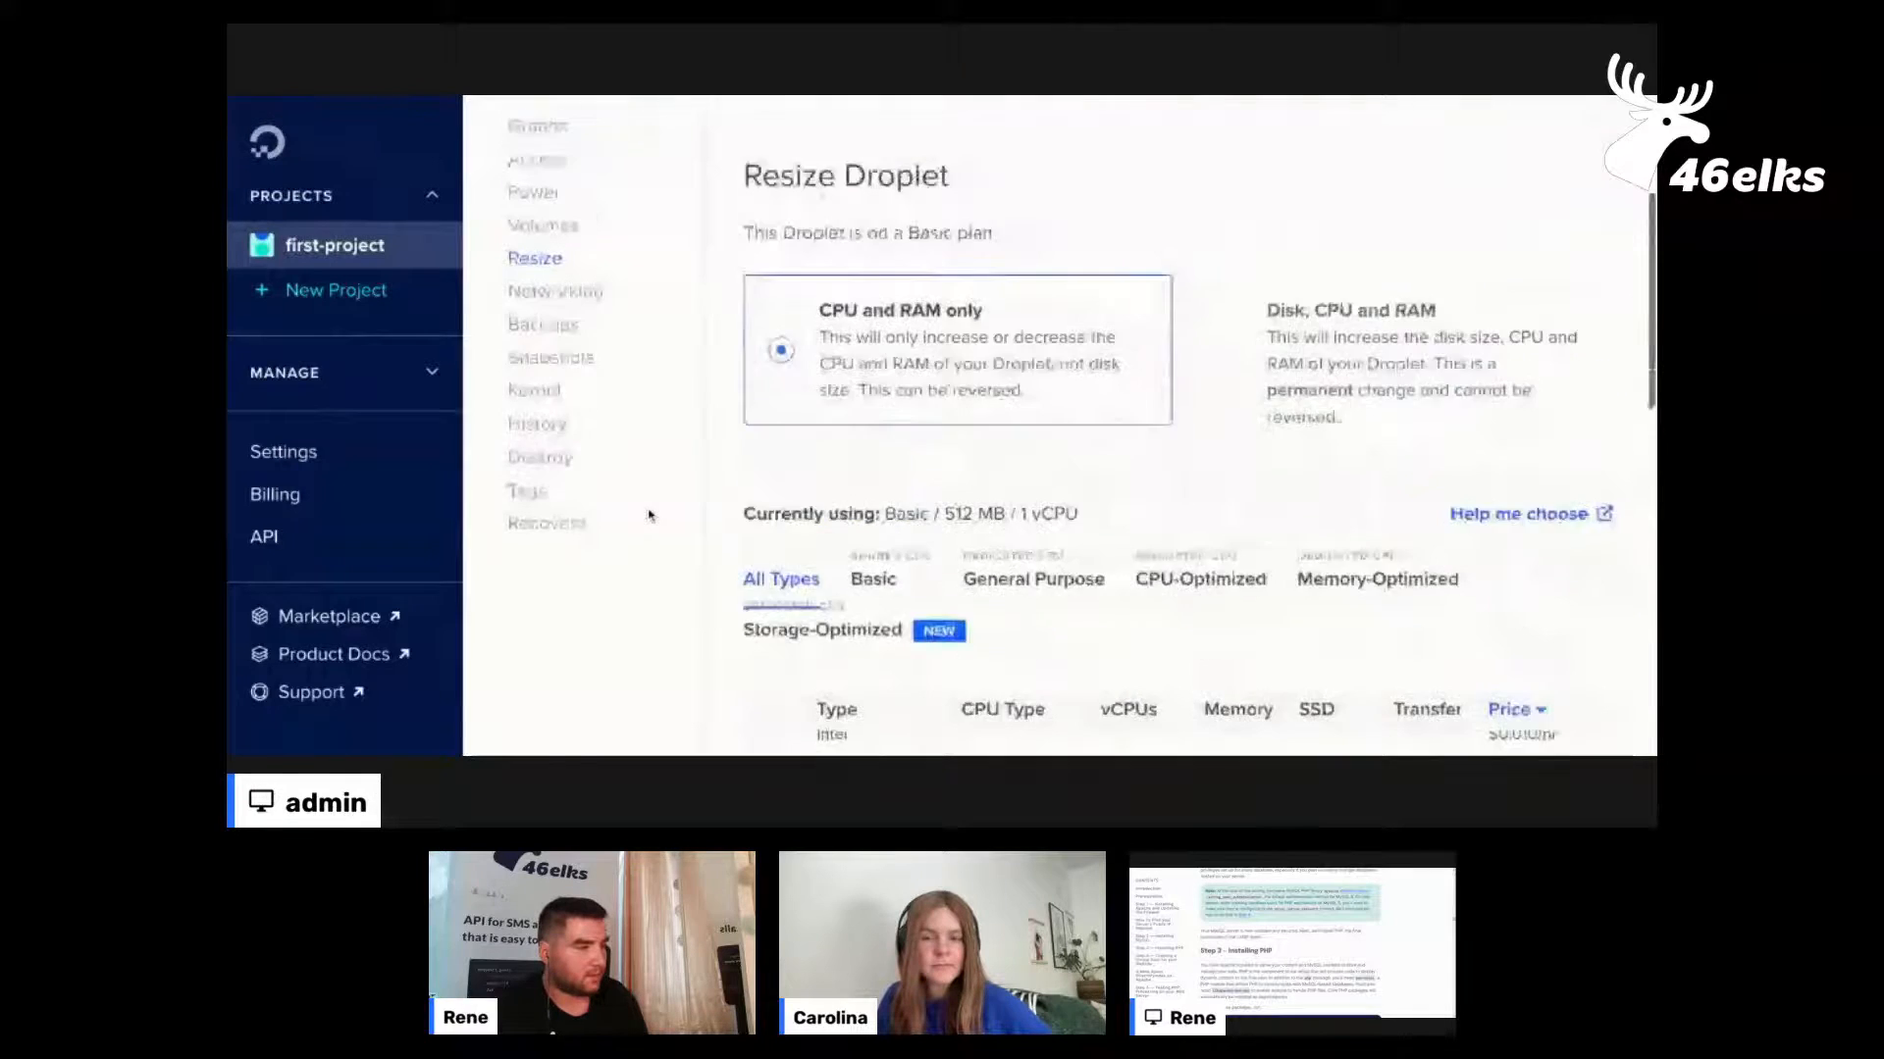
scroll(649, 516, "up", 3)
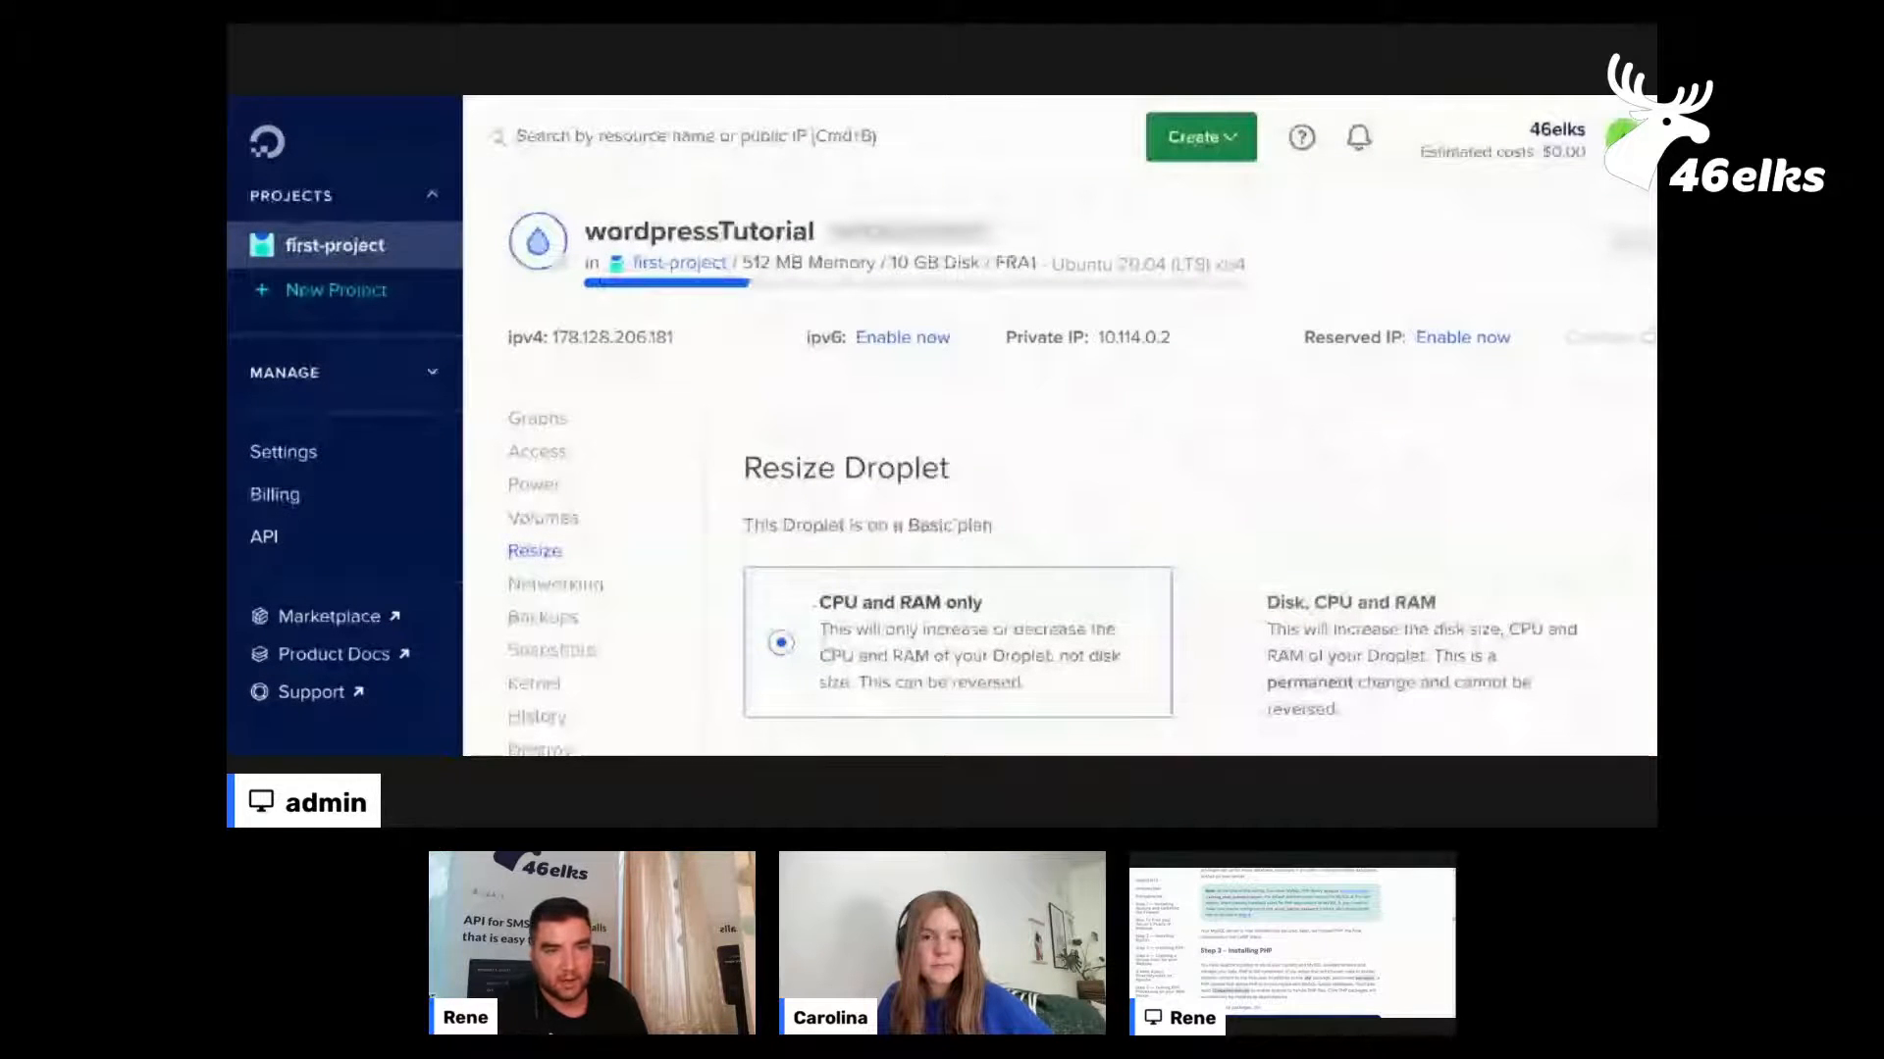